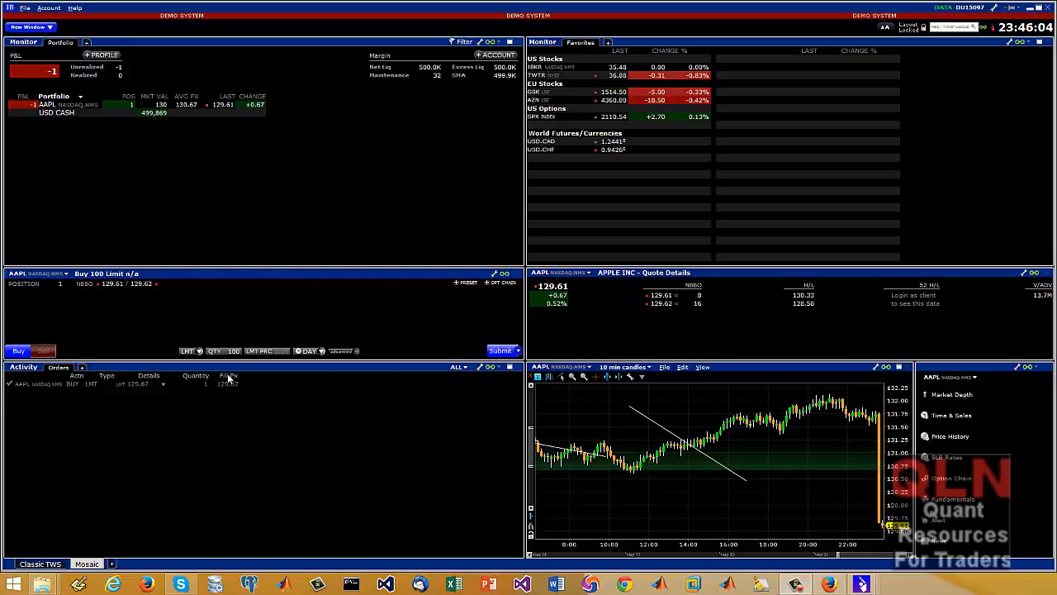
# View the Classic TWS layout and return to the Mosaic layout
pyautogui.click(50, 565)
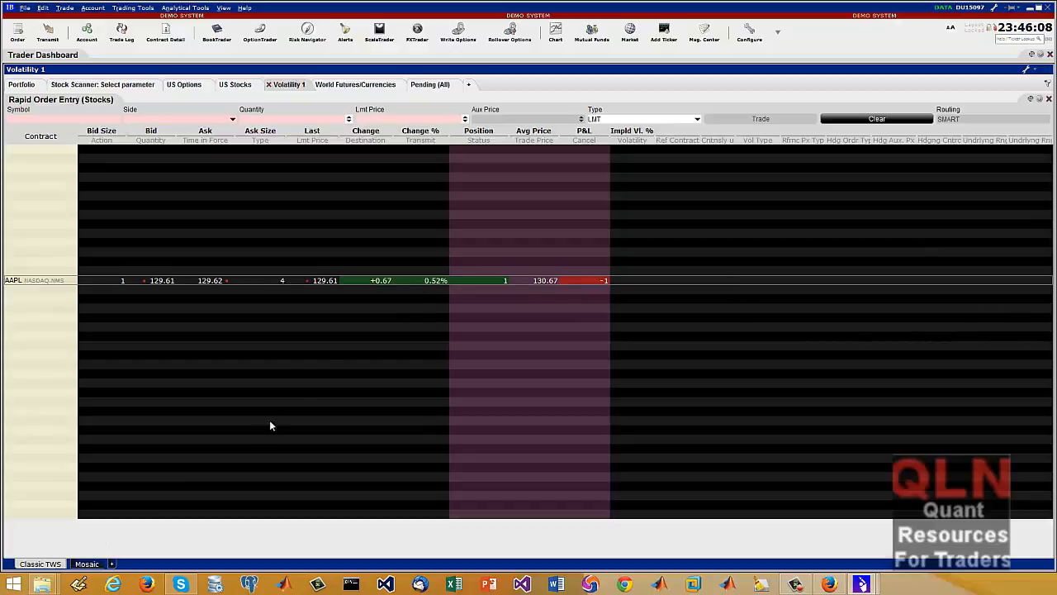
pyautogui.click(87, 564)
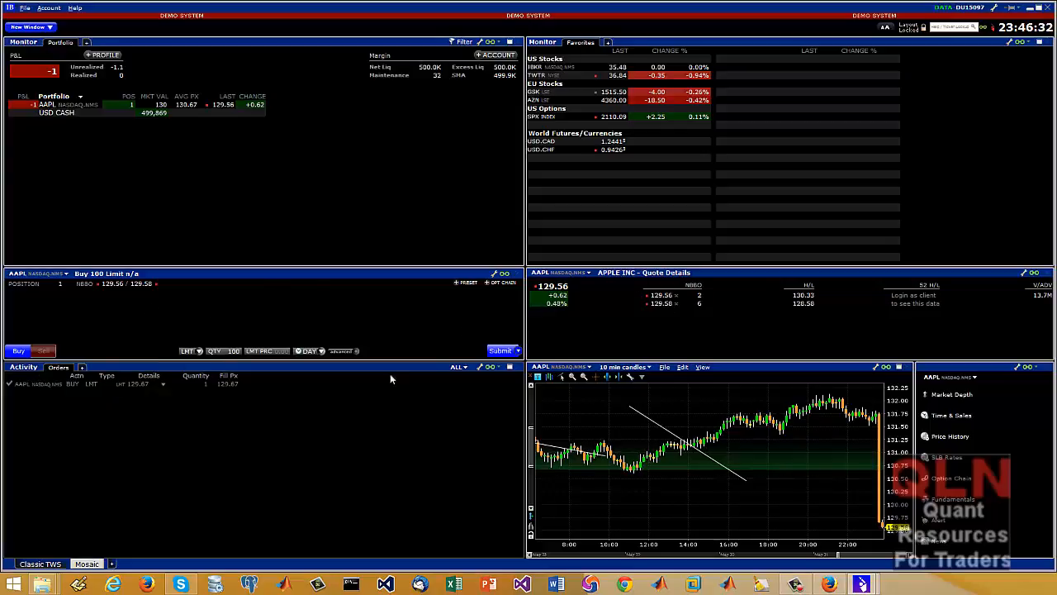
# Enlarge the AAPL chart and switch its candle size to 1 minute
pyautogui.doubleClick(795, 367)
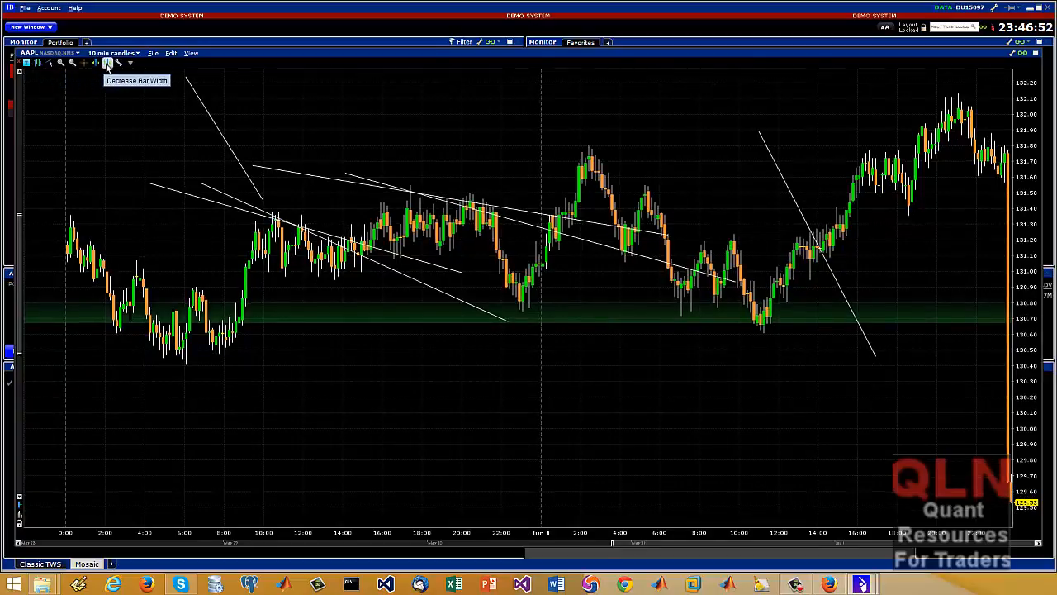
pyautogui.click(137, 54)
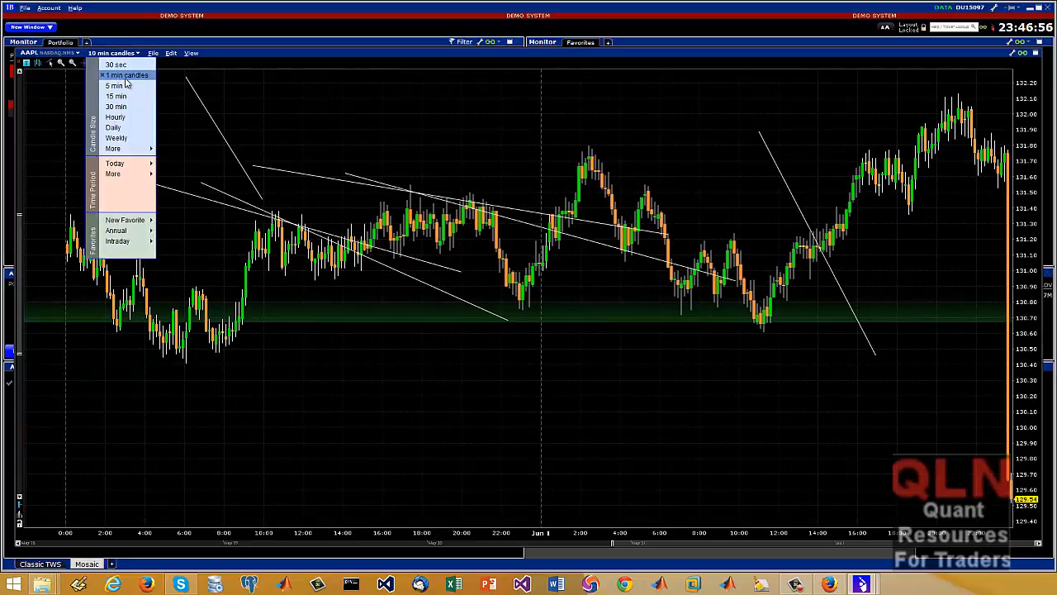
pyautogui.click(119, 75)
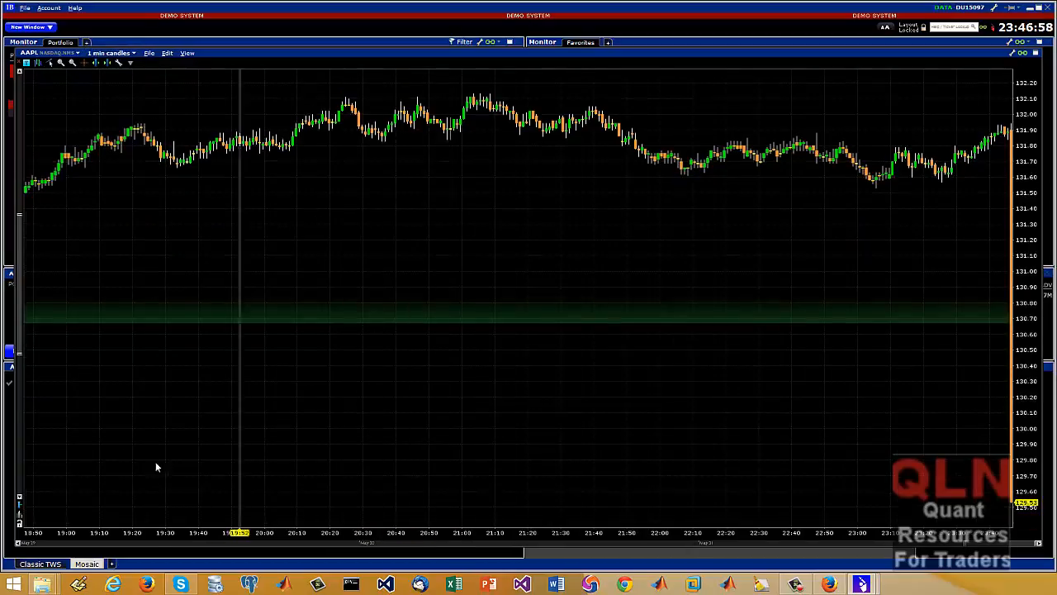
# Draw a descending trendline over the AAPL candles from about 19:42 to 21:26
pyautogui.rightClick(105, 285)
pyautogui.moveTo(147, 369)
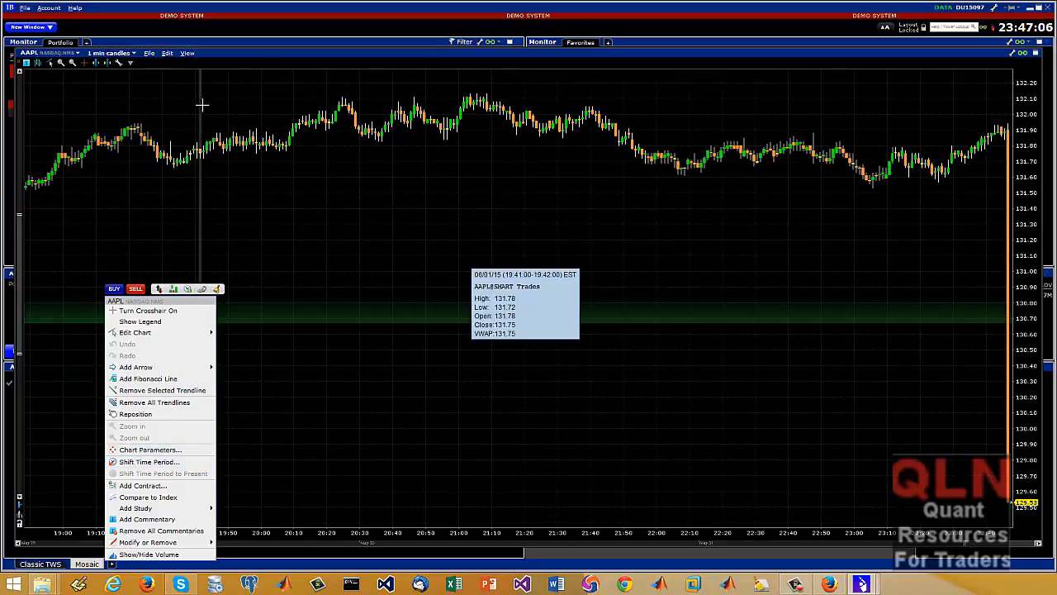
pyautogui.moveTo(202, 105); pyautogui.dragTo(542, 160)
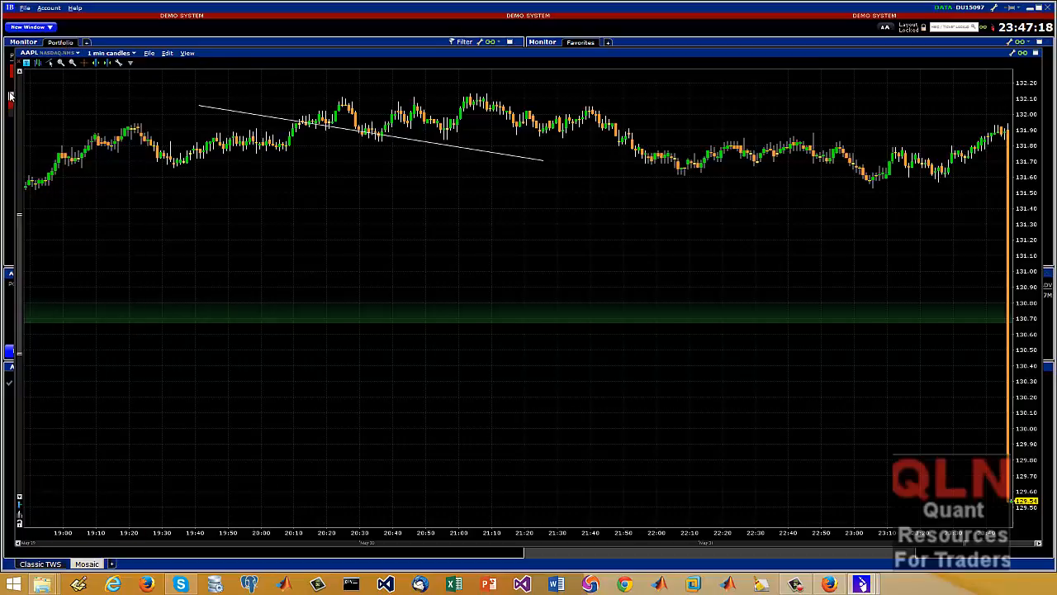
# Examine the AAPL chart's context options, including the studies entry and the options for an individual price bar
pyautogui.moveTo(10, 96)
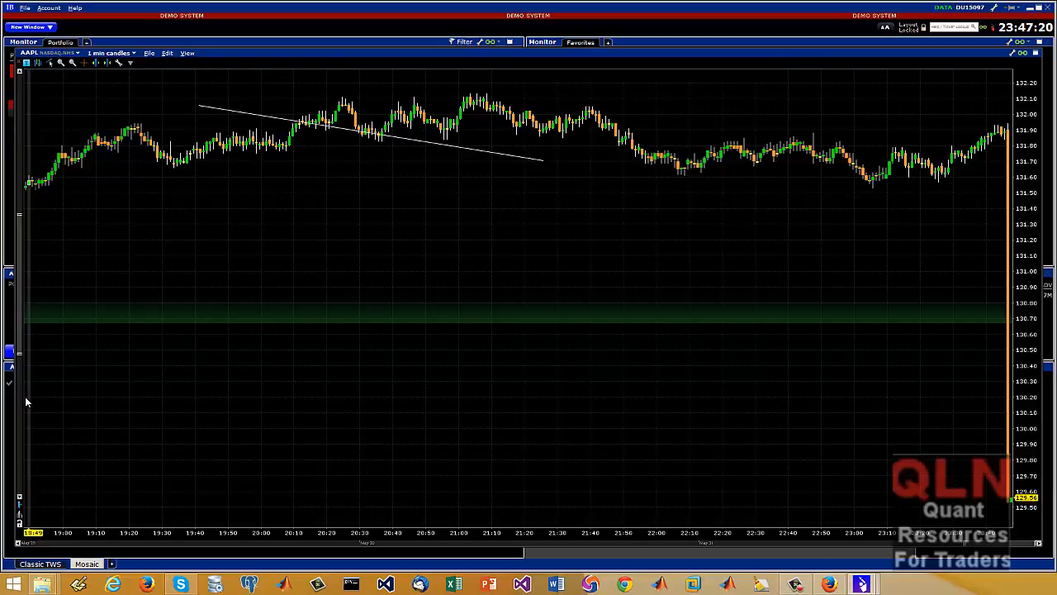
pyautogui.rightClick(162, 116)
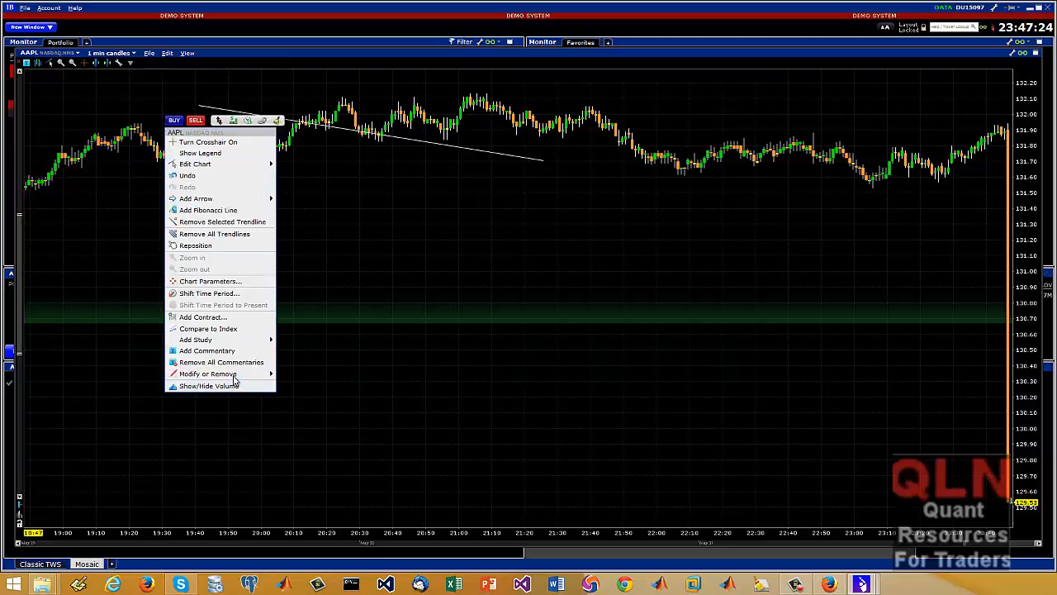
pyautogui.moveTo(251, 341)
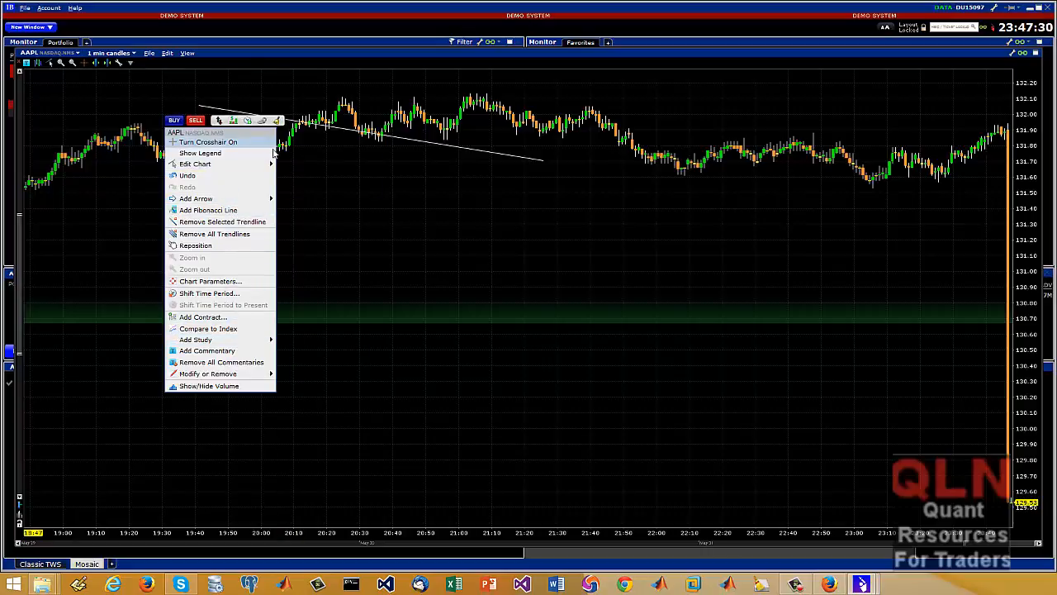
pyautogui.click(369, 207)
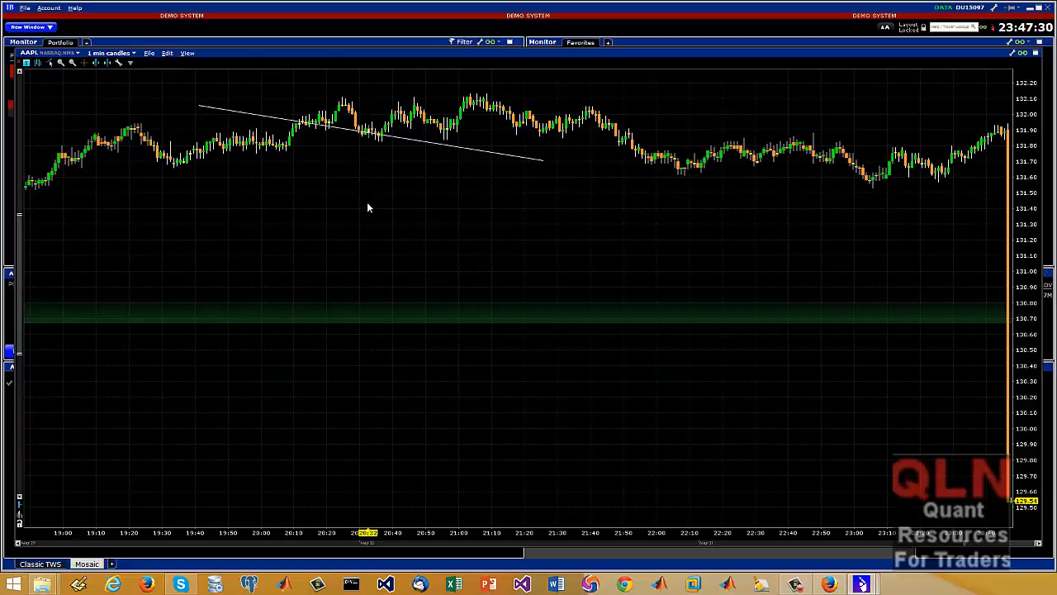
pyautogui.rightClick(239, 146)
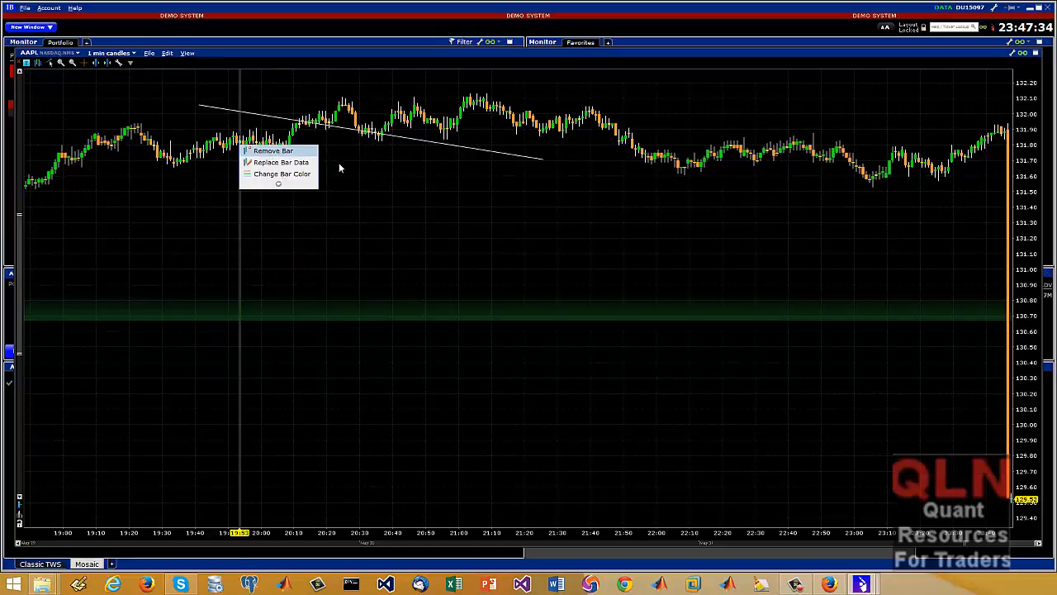
pyautogui.rightClick(149, 156)
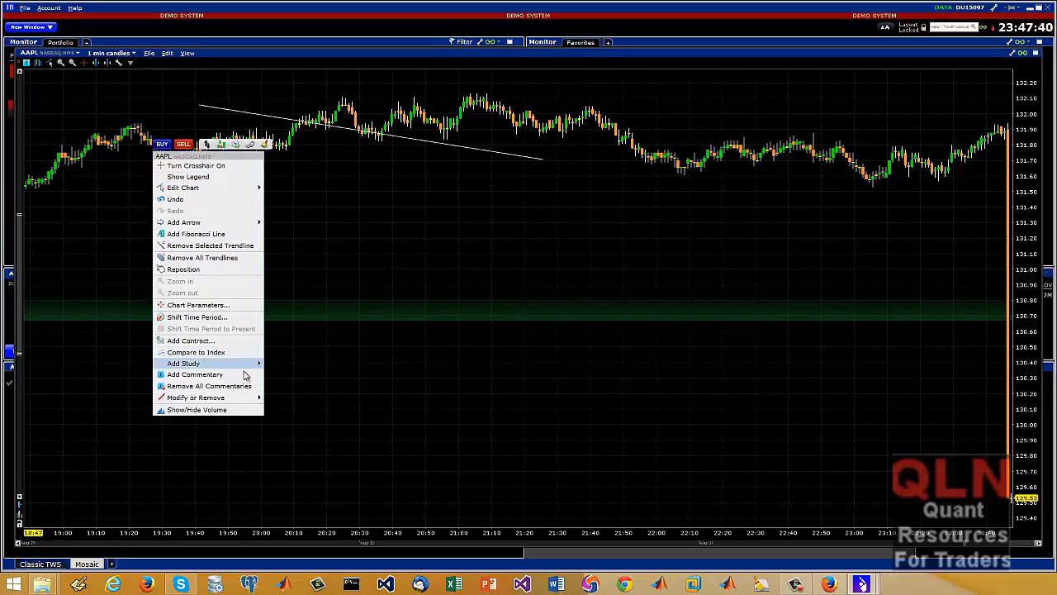
pyautogui.click(410, 289)
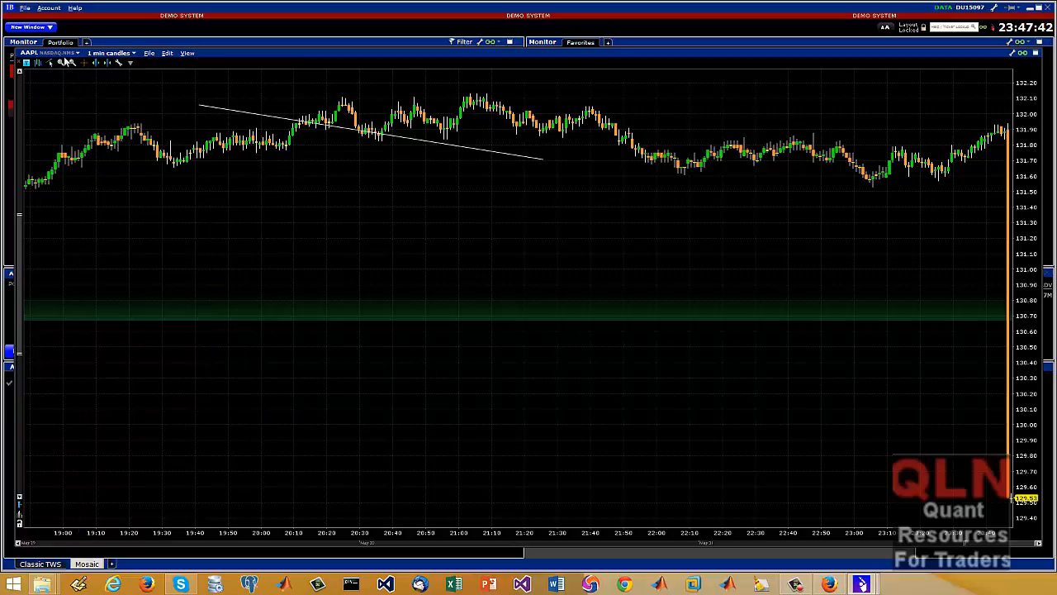
# View the Portfolio monitor enlarged, followed by the Favorites monitor, and return to the Portfolio monitor
pyautogui.click(413, 40)
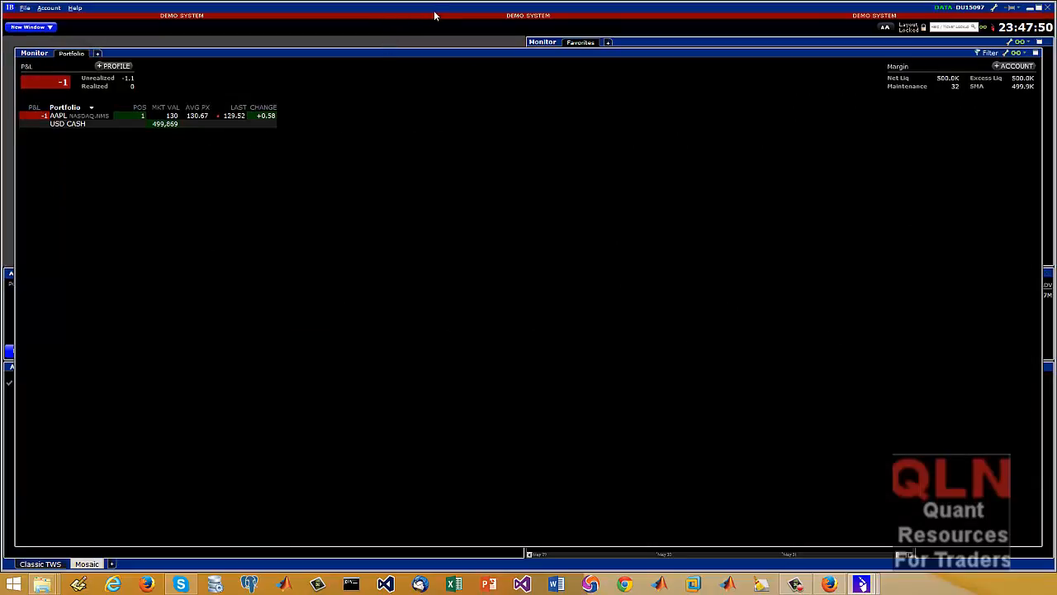
pyautogui.click(654, 40)
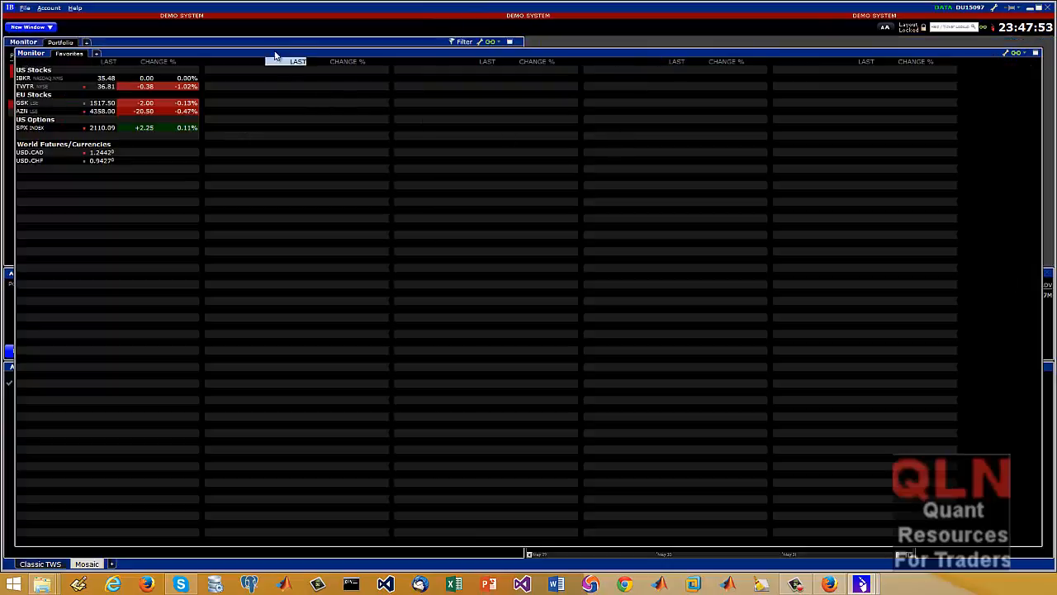
pyautogui.click(227, 43)
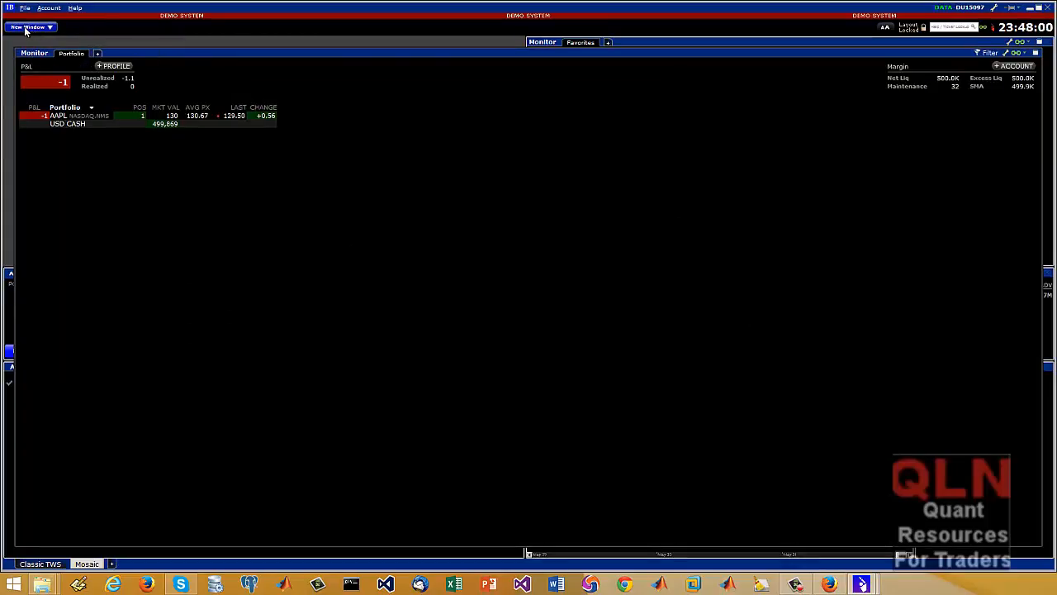
# Close the Mosaic layout and launch it again from Classic TWS
pyautogui.rightClick(86, 564)
pyautogui.click(110, 558)
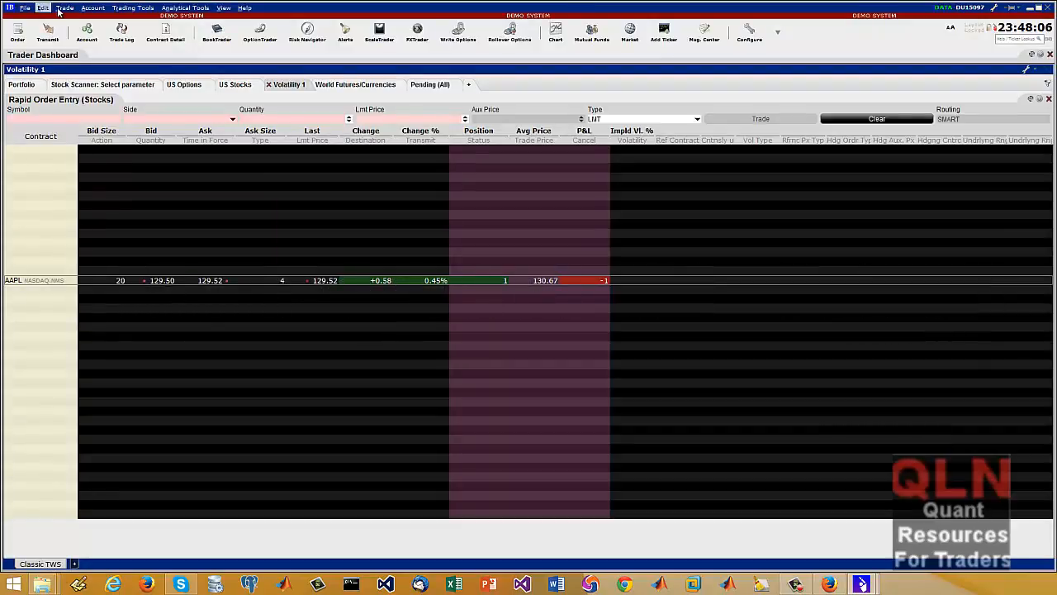
pyautogui.click(125, 10)
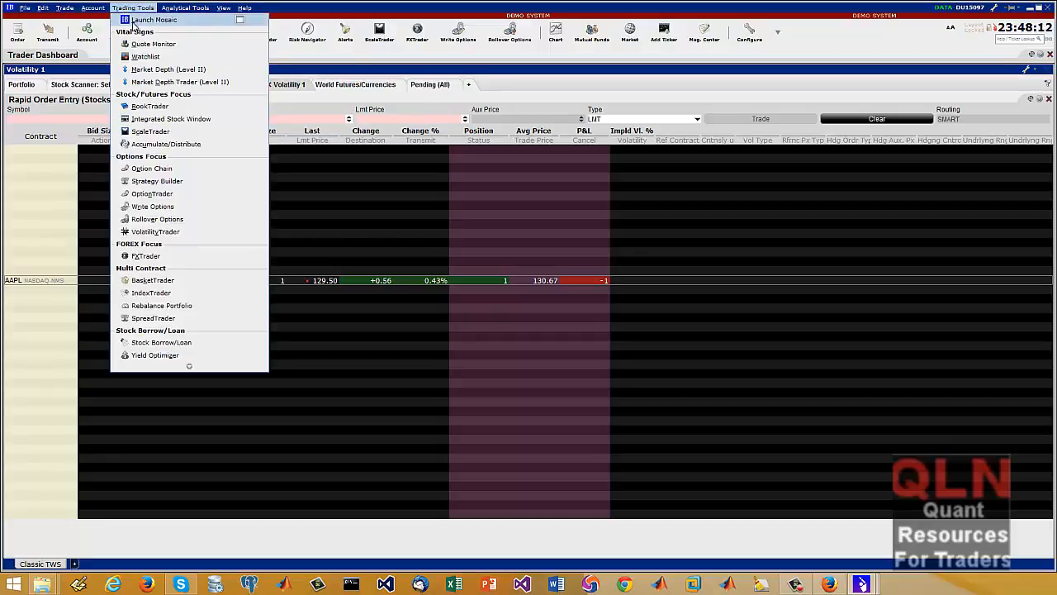
pyautogui.click(142, 19)
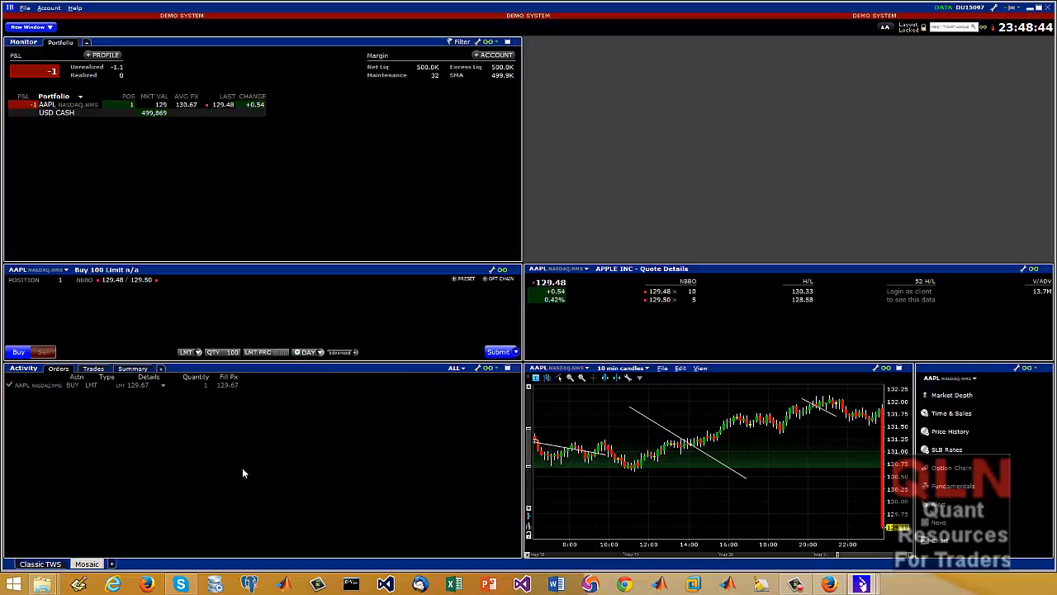
# Switch to the Classic TWS layout, restore its window to a smaller size and maximize it again
pyautogui.click(42, 563)
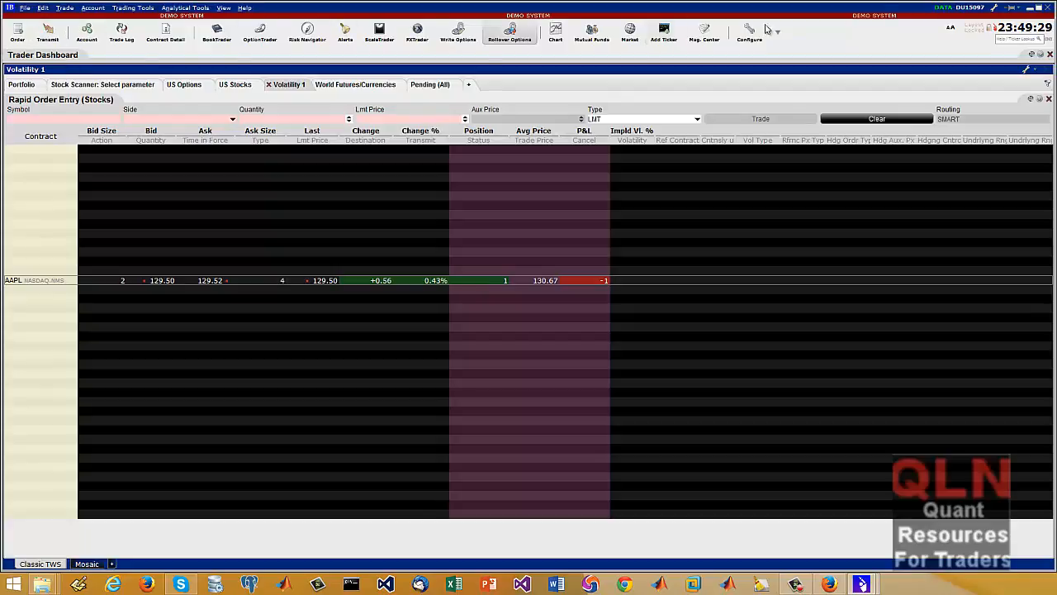
pyautogui.doubleClick(111, 9)
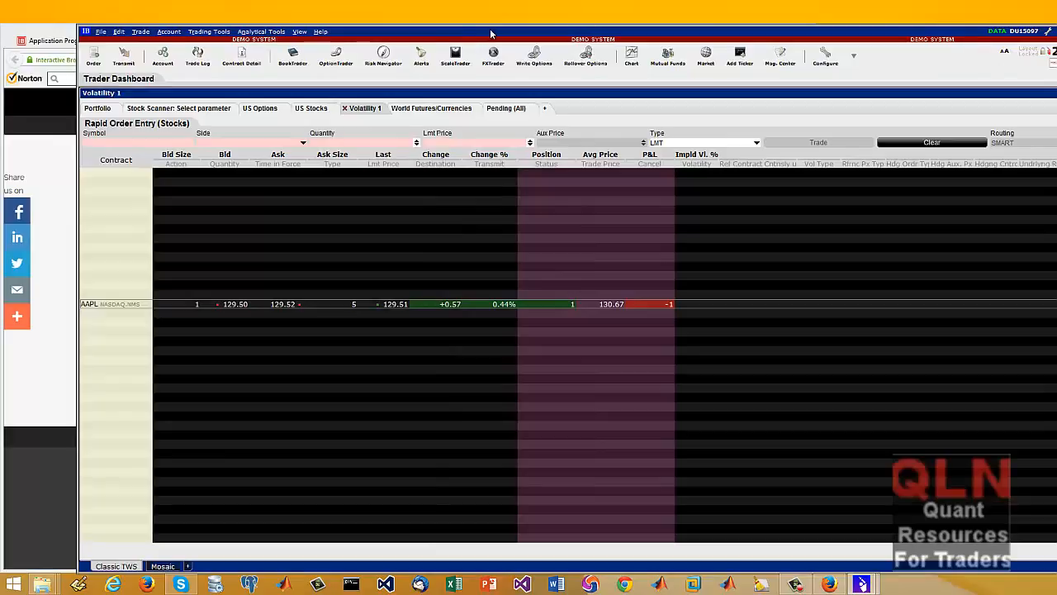
pyautogui.doubleClick(490, 33)
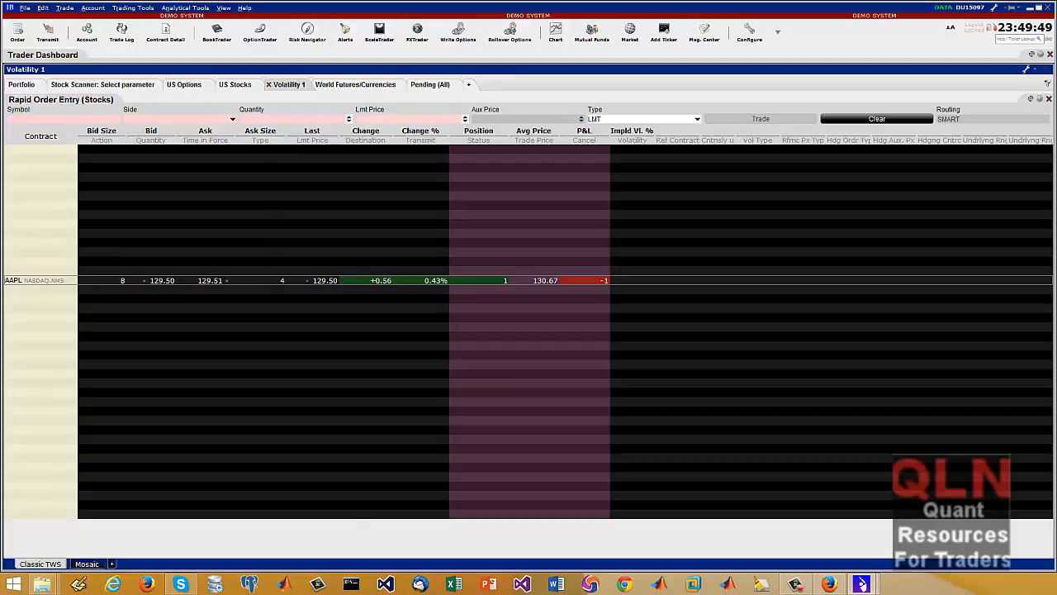
# Transmit a day limit order to buy 100 AAPL shares at 129.50 with SMART routing, reviewing the available order types beforehand
pyautogui.moveTo(1, 176); pyautogui.dragTo(559, 165)
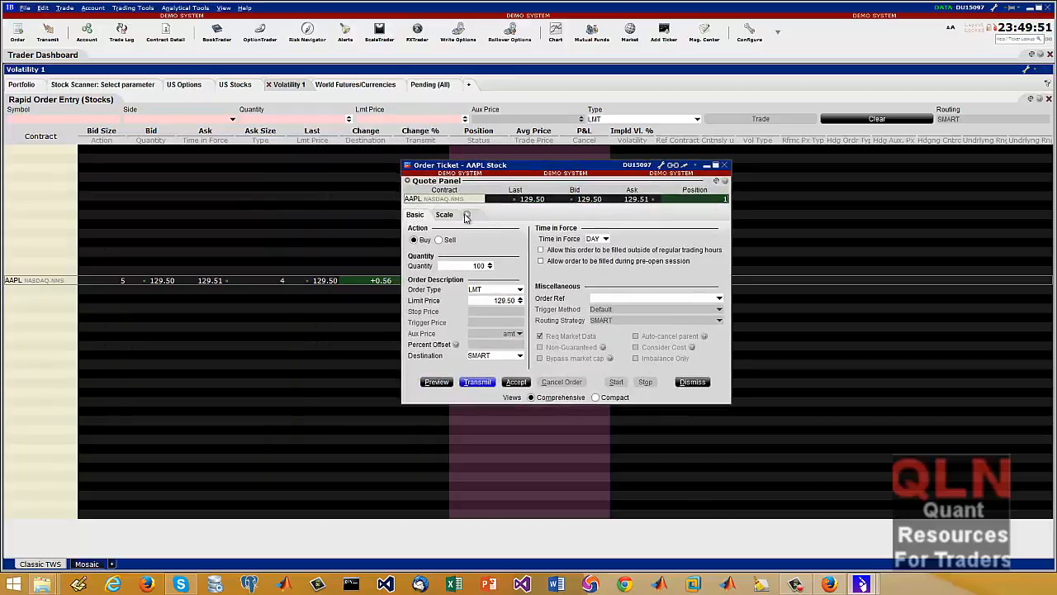
pyautogui.click(501, 288)
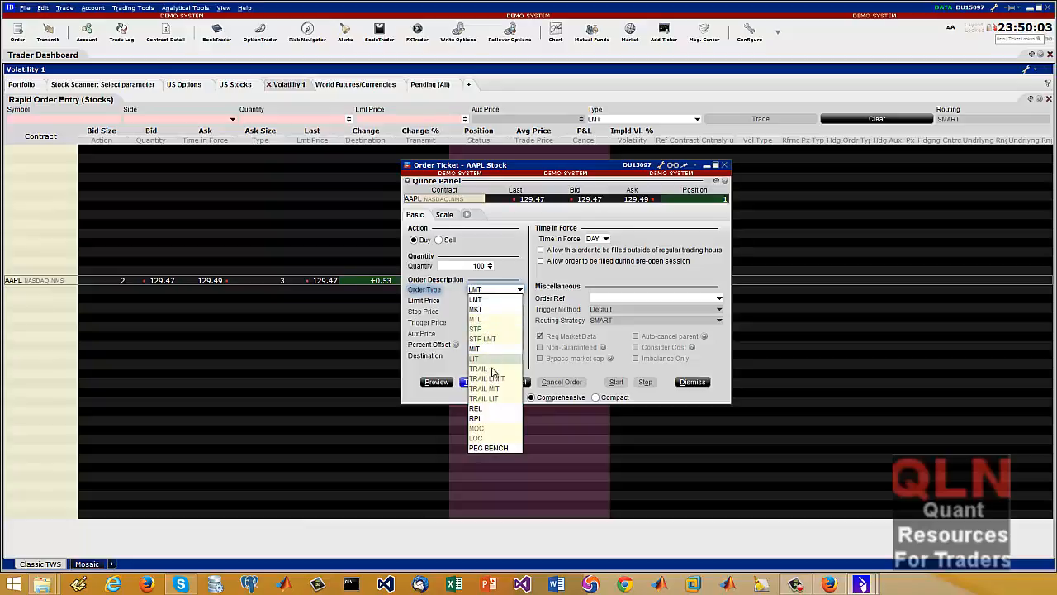
pyautogui.click(600, 281)
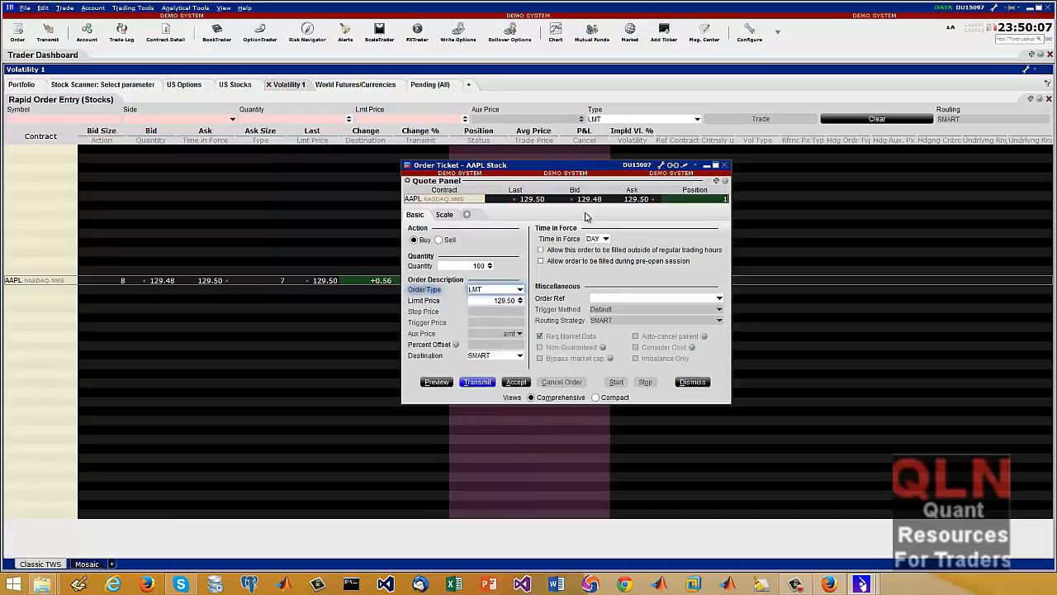
pyautogui.click(477, 382)
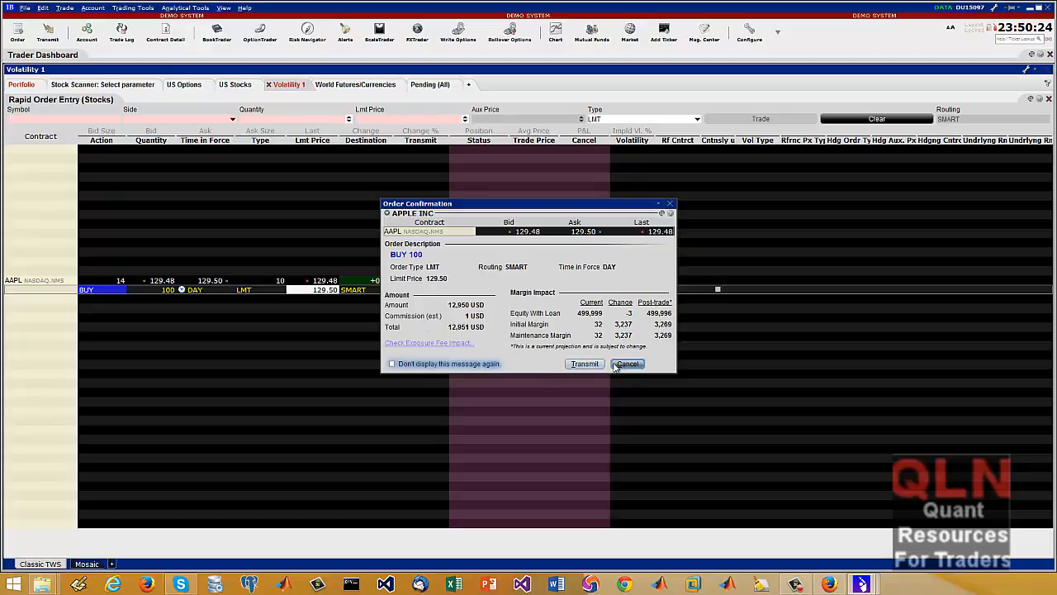
pyautogui.click(585, 363)
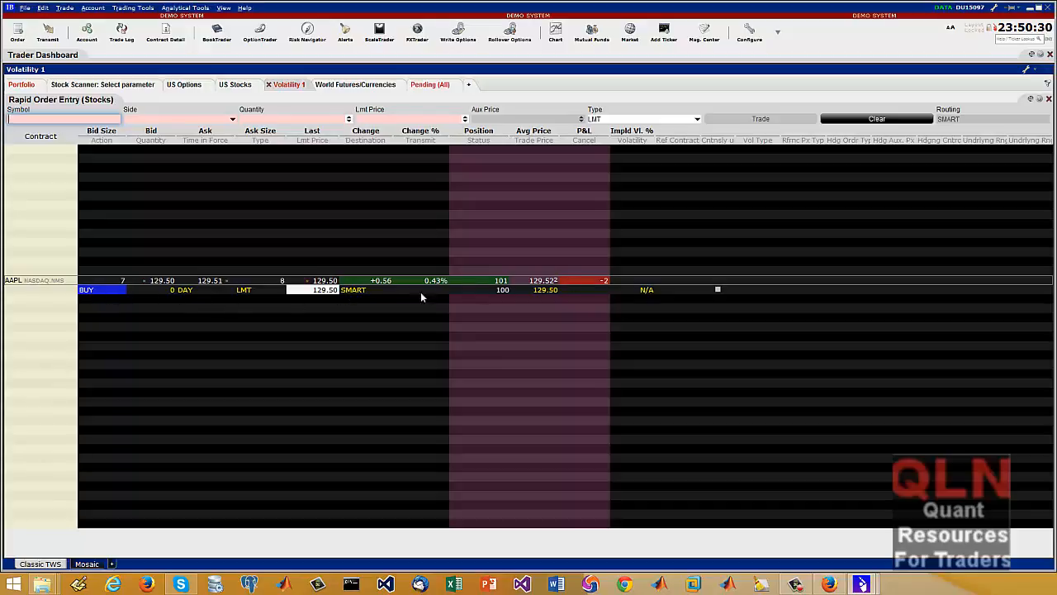
pyautogui.rightClick(117, 290)
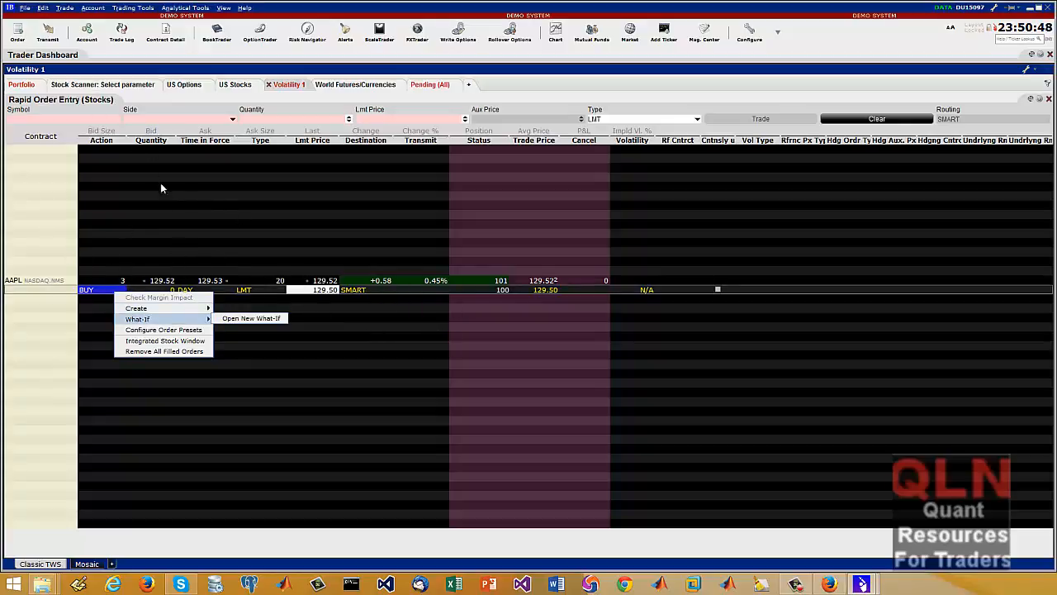
pyautogui.click(49, 226)
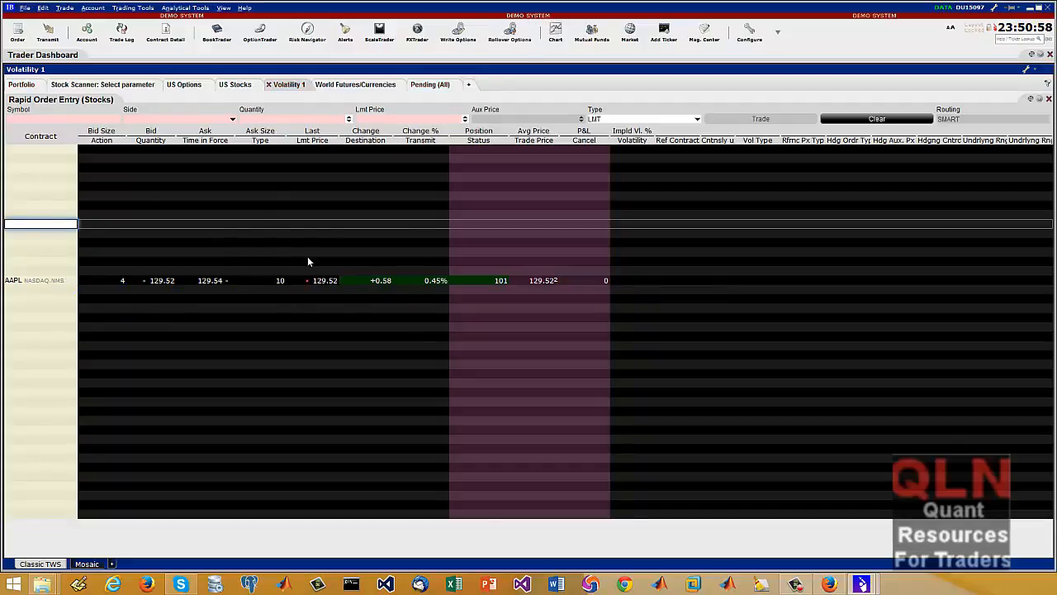
# Open the Stock Scanner and select US Indexes as the instrument
pyautogui.click(86, 86)
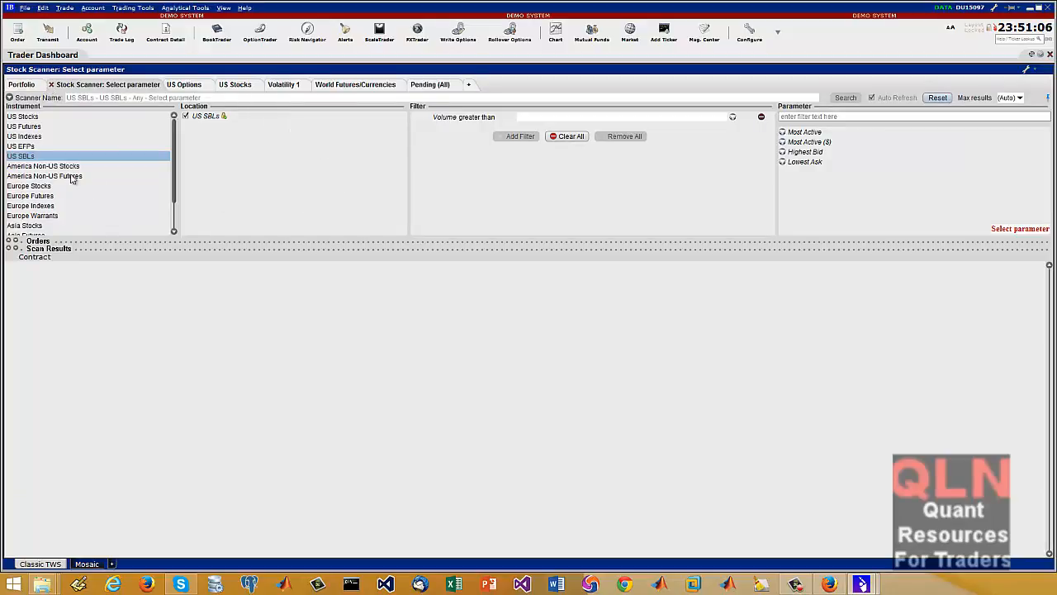
pyautogui.click(25, 146)
pyautogui.click(25, 137)
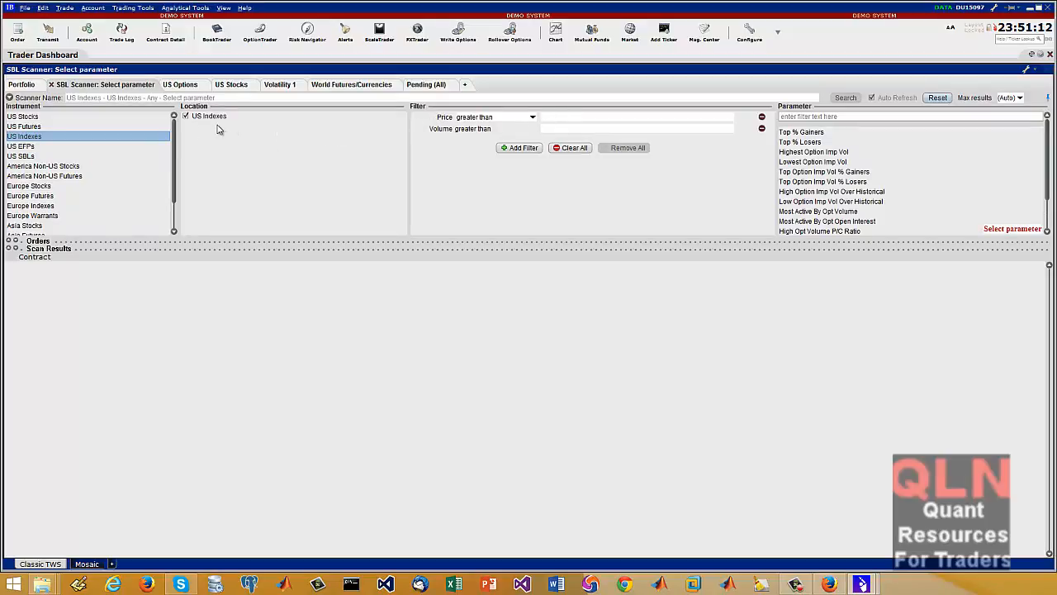
# Set the scanner filters to price greater than 1 and volume greater than 1
pyautogui.click(562, 120)
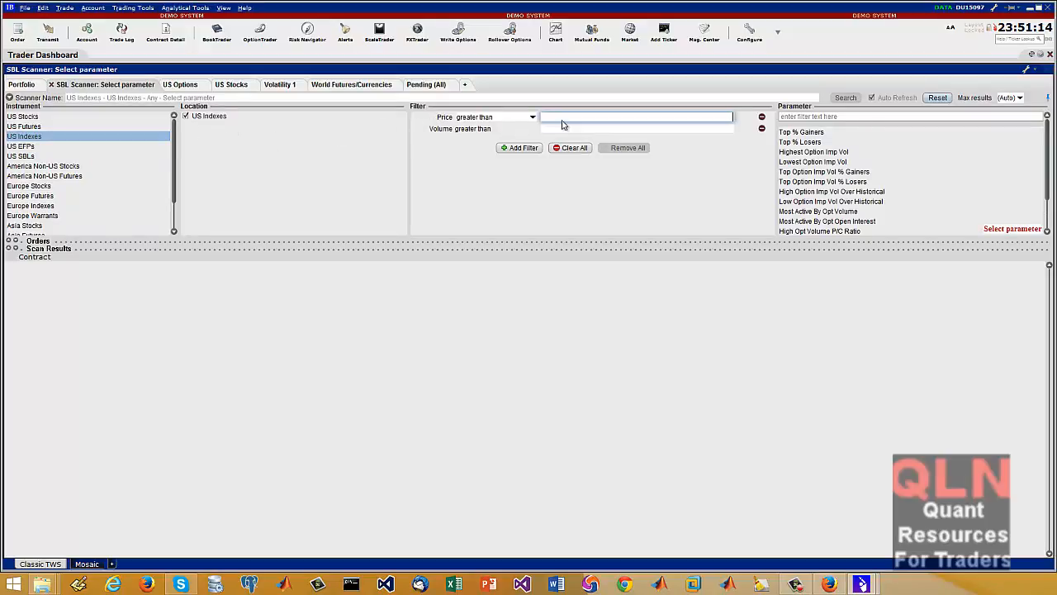
pyautogui.write('1')
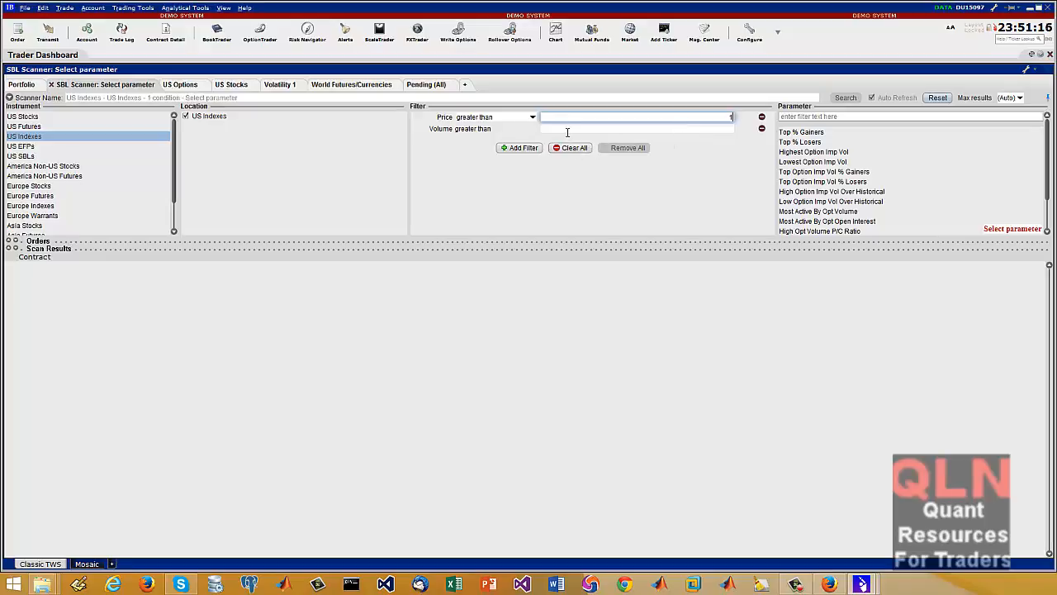
pyautogui.click(568, 128)
pyautogui.write('1')
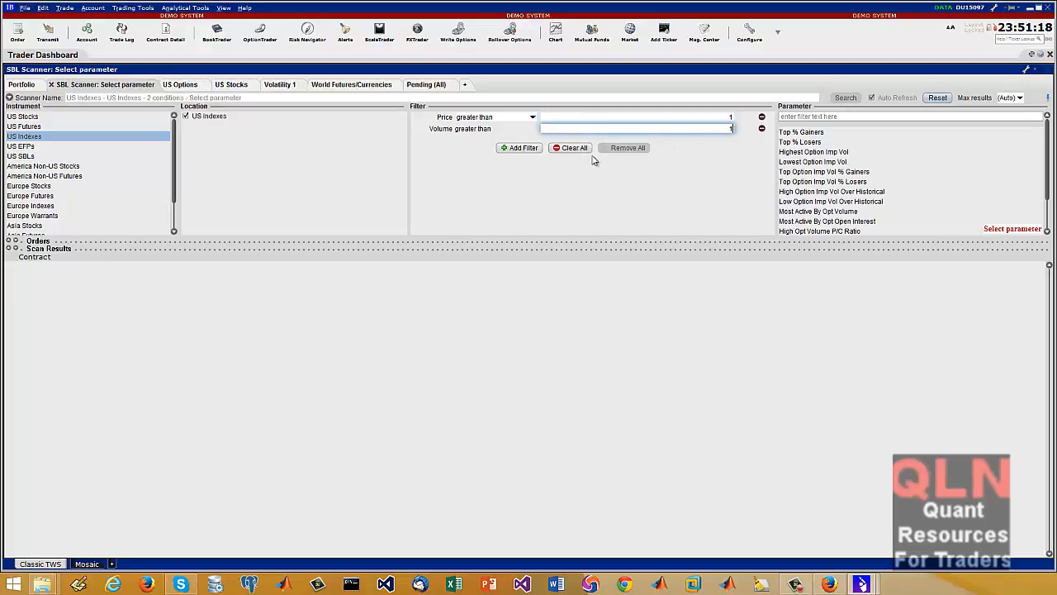
# Add the Option Volume, Average Opt. Volume Above and Price ($) filters to the US Indexes scanner
pyautogui.click(519, 148)
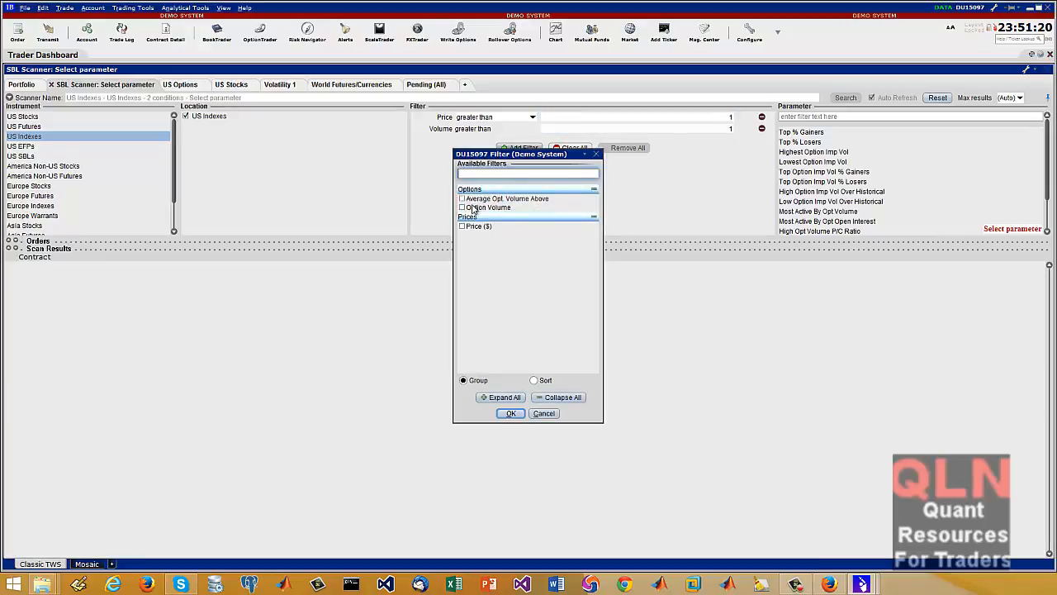
pyautogui.click(463, 208)
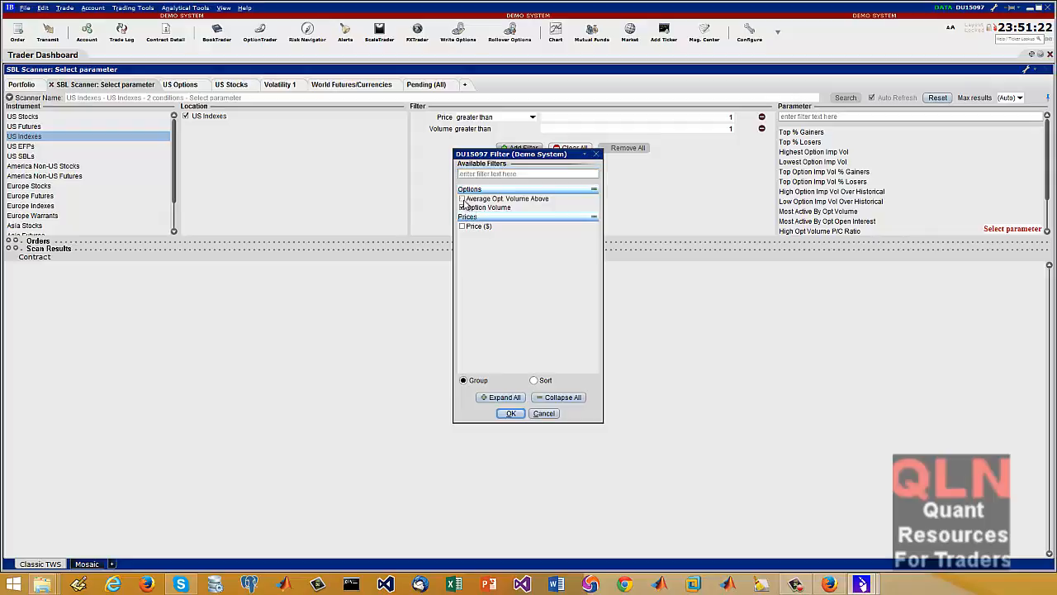
pyautogui.click(510, 413)
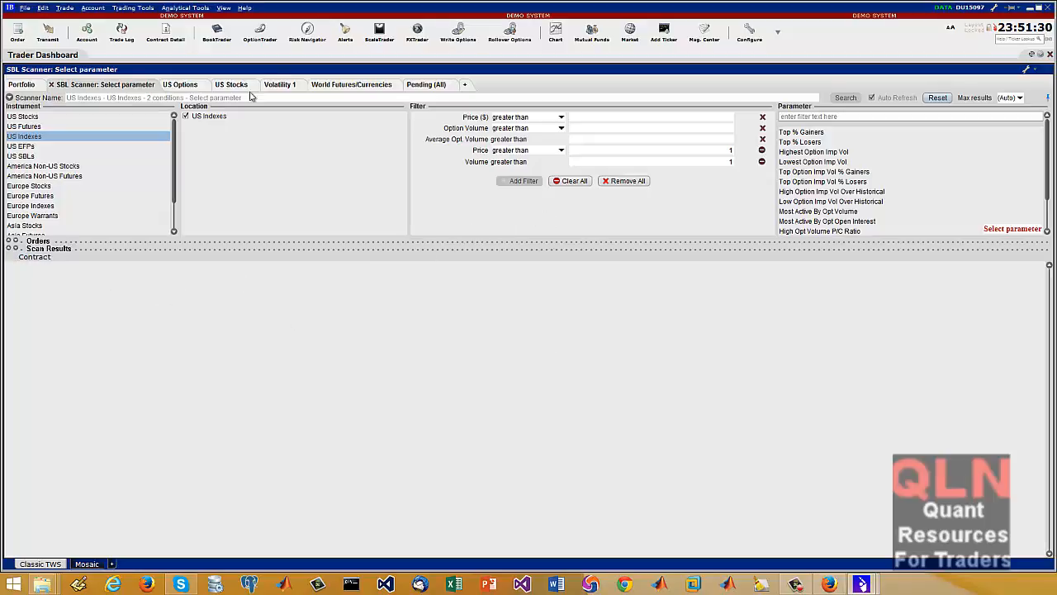
# Switch to the US Options page and review the actions available for the SPX index
pyautogui.click(184, 85)
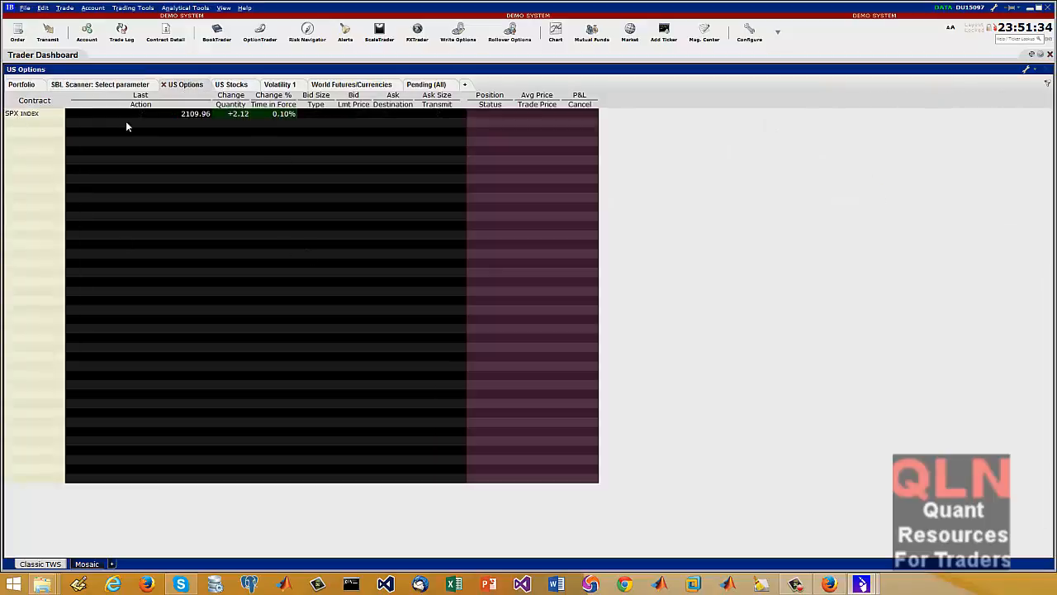
pyautogui.rightClick(30, 115)
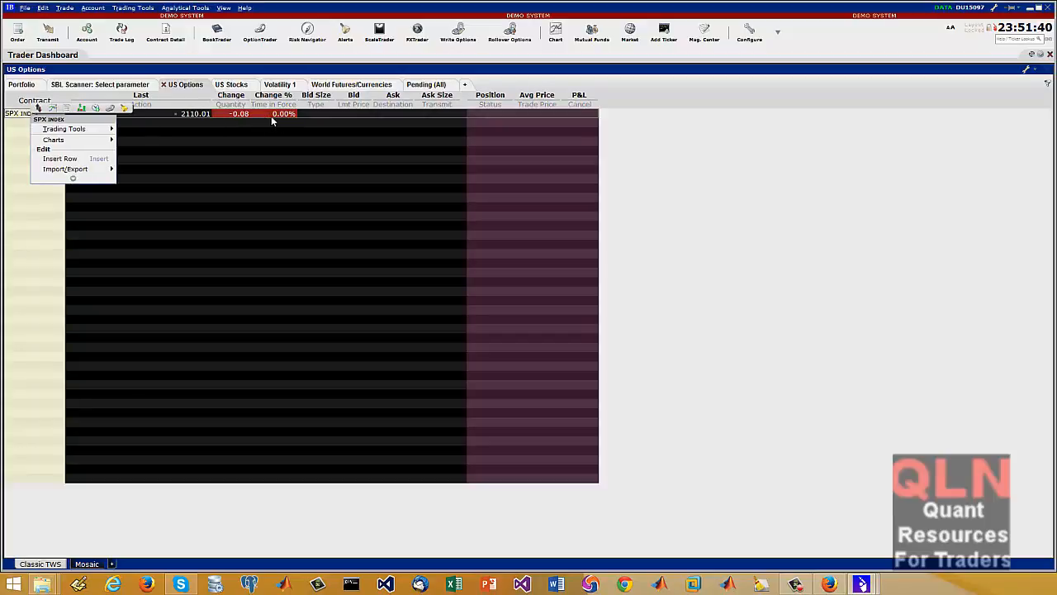
pyautogui.click(229, 169)
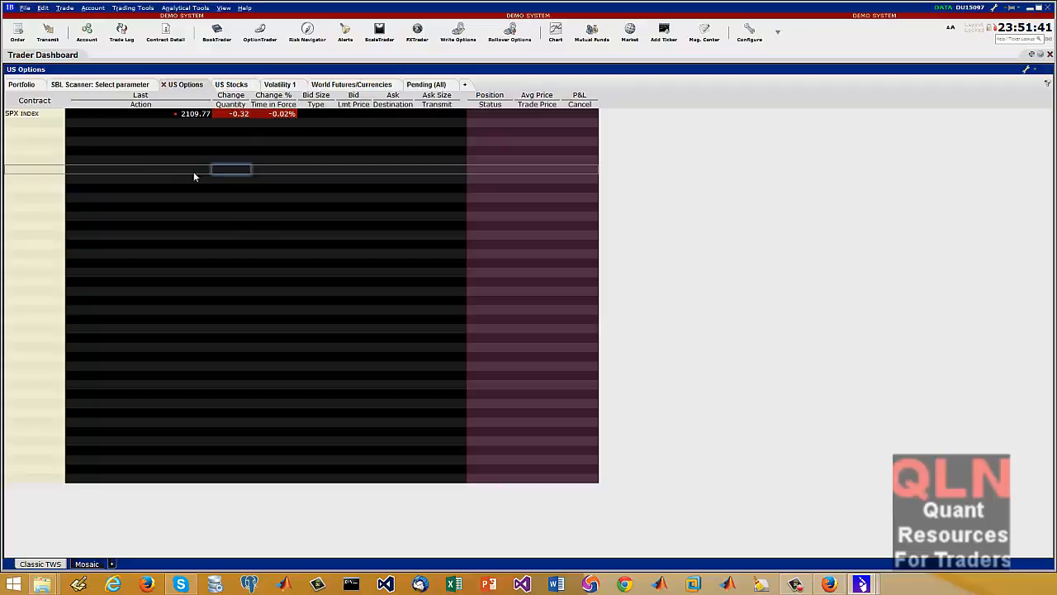
pyautogui.rightClick(48, 118)
pyautogui.moveTo(116, 128)
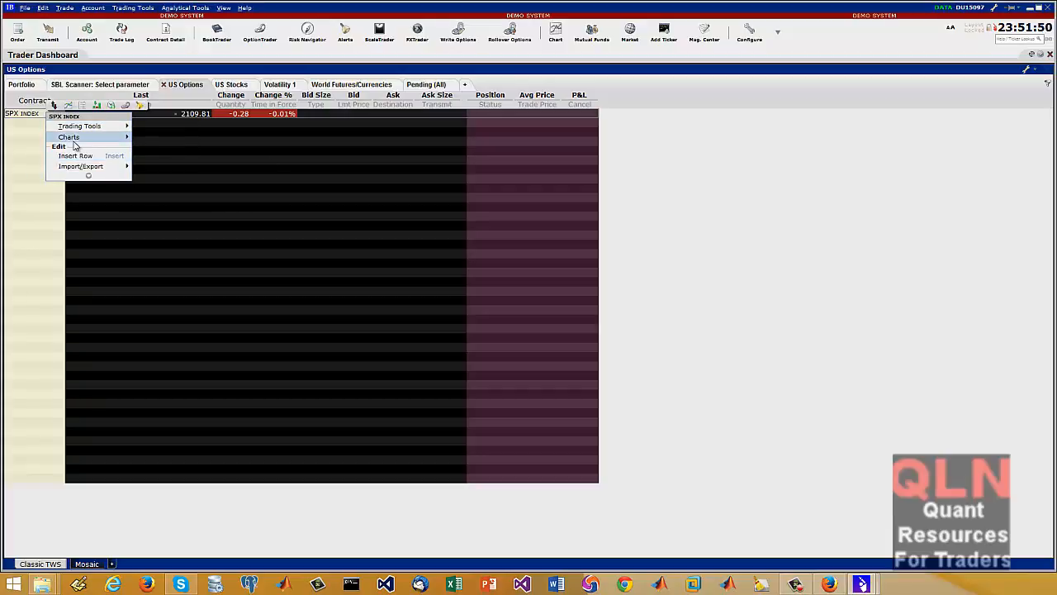
pyautogui.moveTo(75, 136)
pyautogui.click(219, 131)
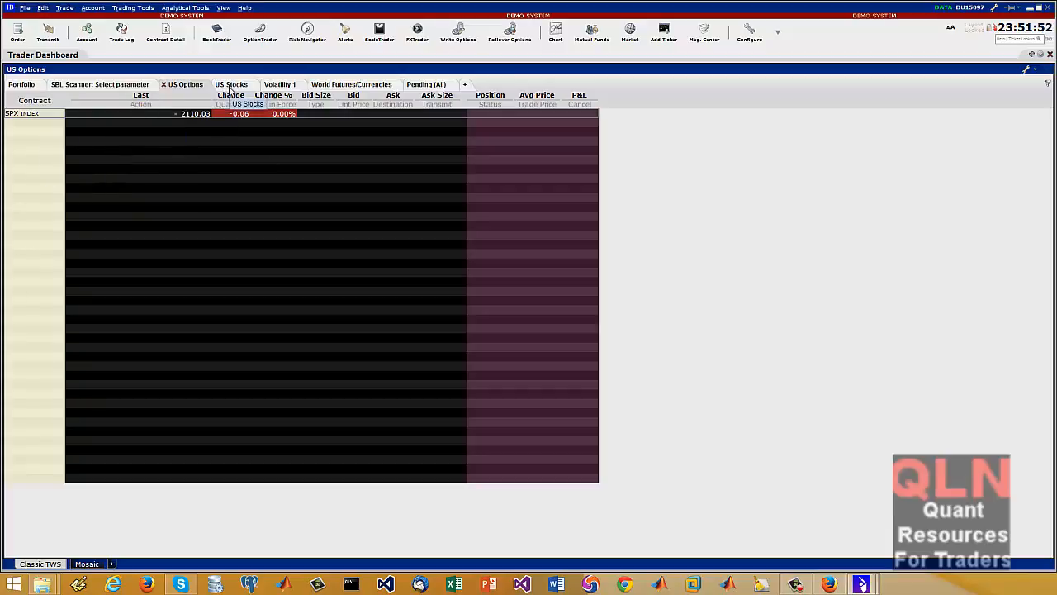
# View a new chart of the SPX index, close it and review the trading tools offered for the index
pyautogui.rightClick(41, 117)
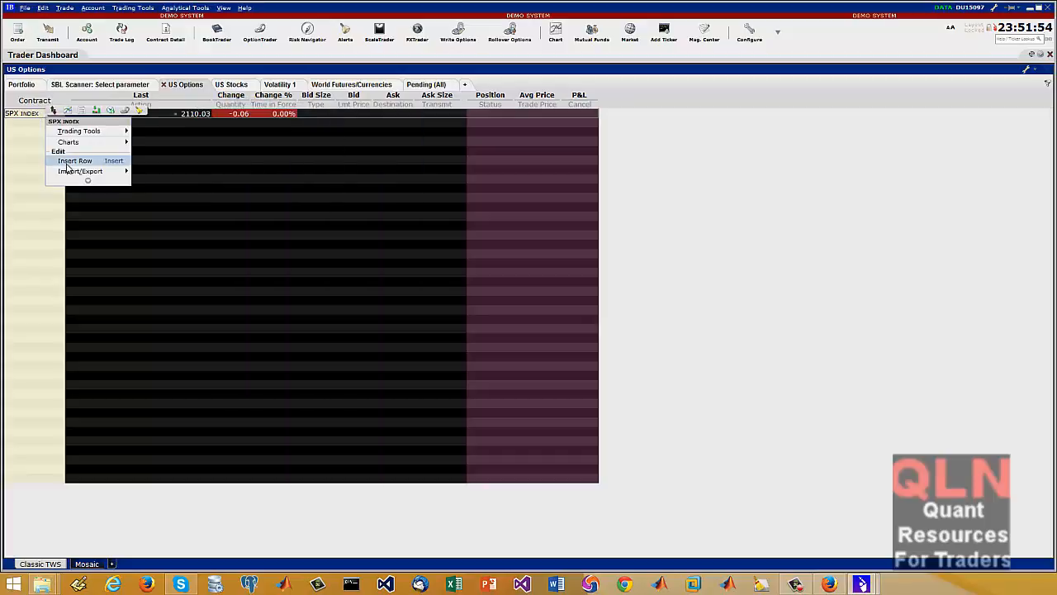
pyautogui.moveTo(74, 142)
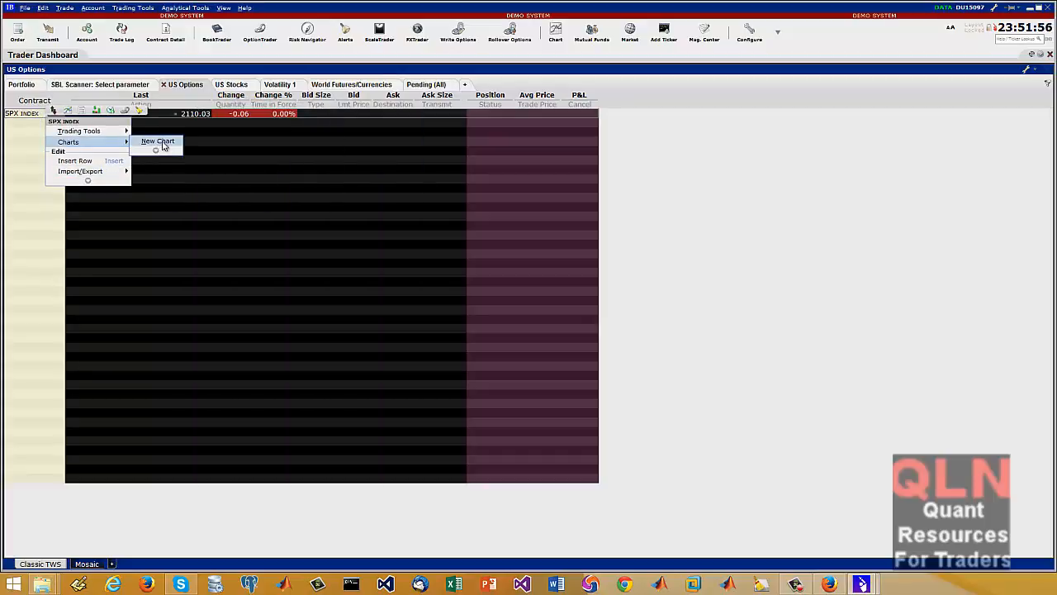
pyautogui.click(162, 143)
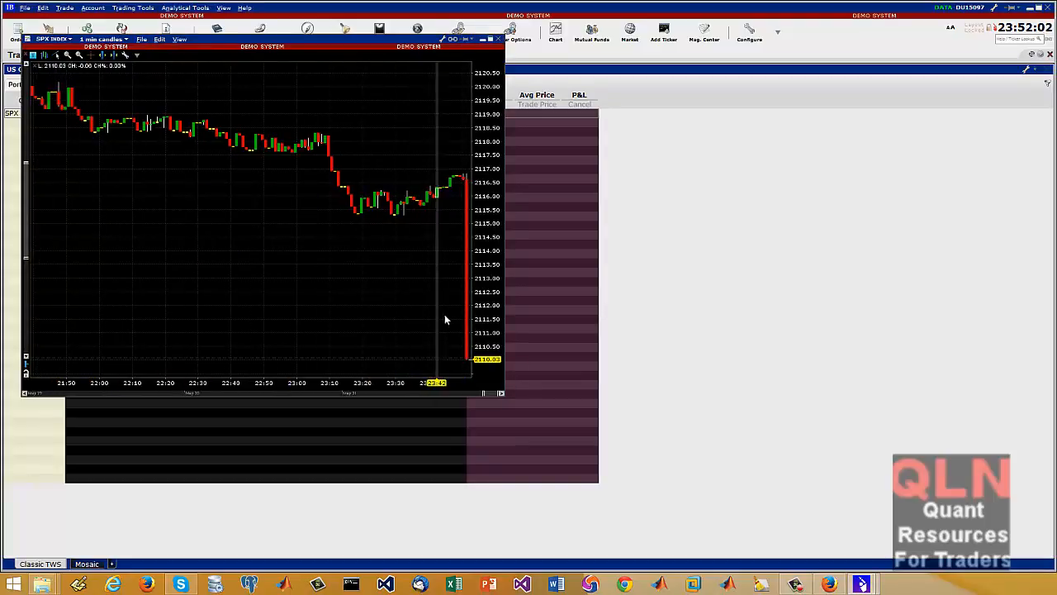
pyautogui.click(498, 39)
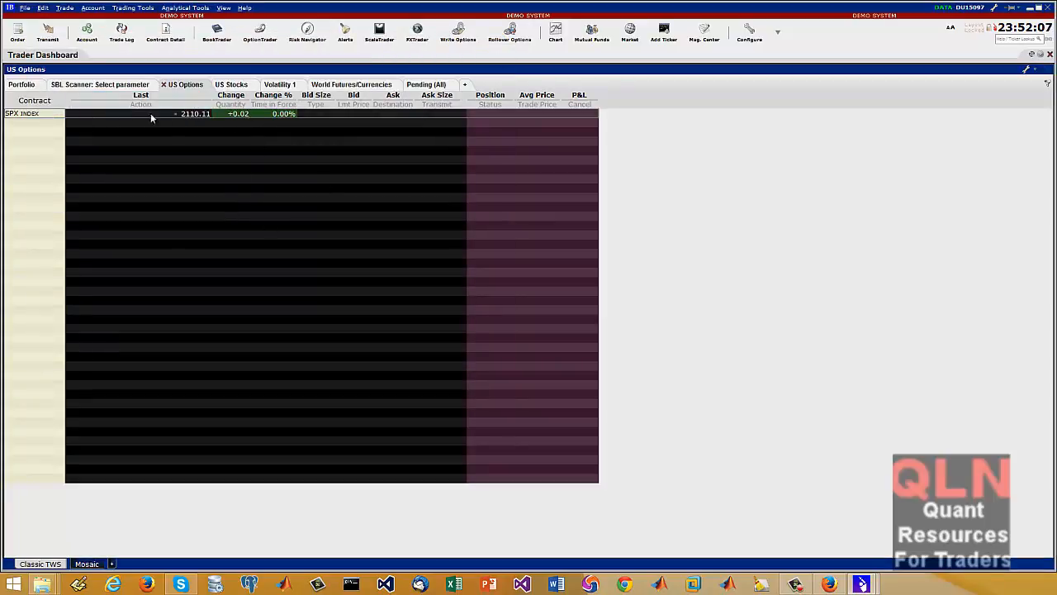
pyautogui.rightClick(38, 113)
pyautogui.moveTo(96, 130)
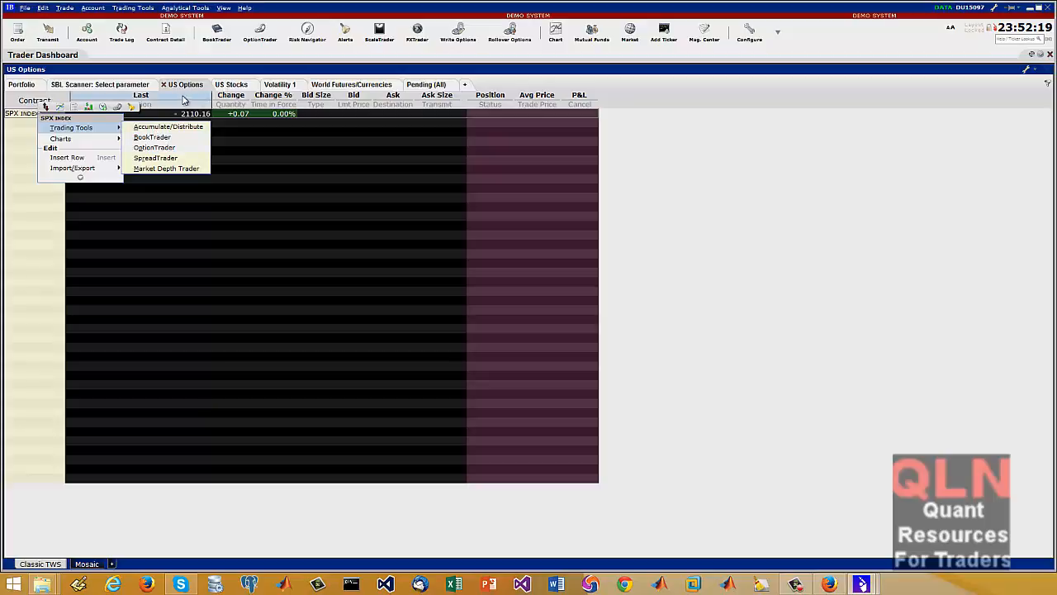
# Add the NASDAQ-listed AAPL stock with SMART routing to the US Stocks page
pyautogui.click(238, 86)
pyautogui.click(40, 138)
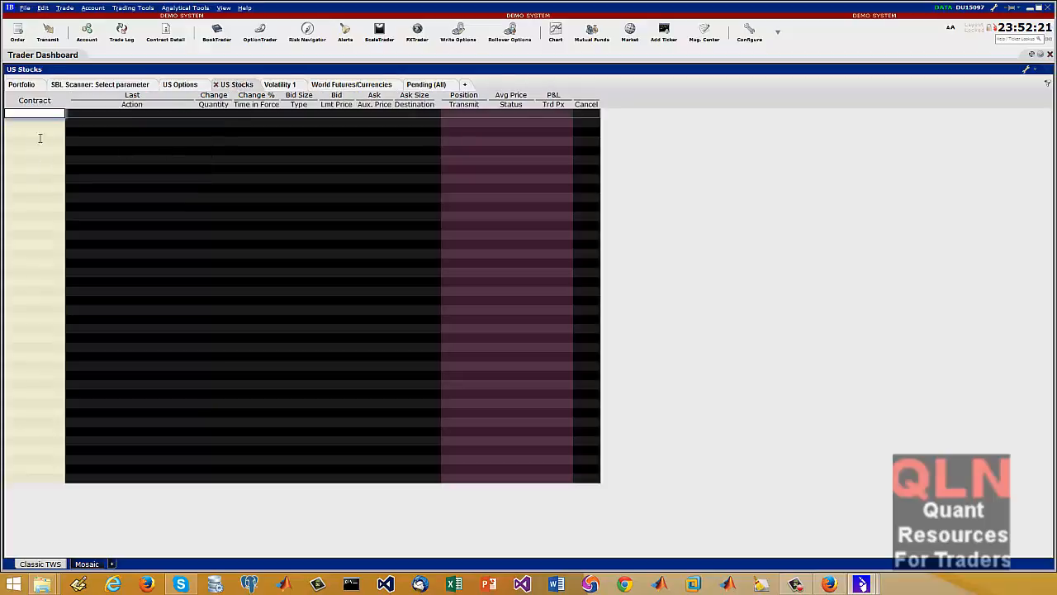
pyautogui.write('aapl')
pyautogui.press('Return')
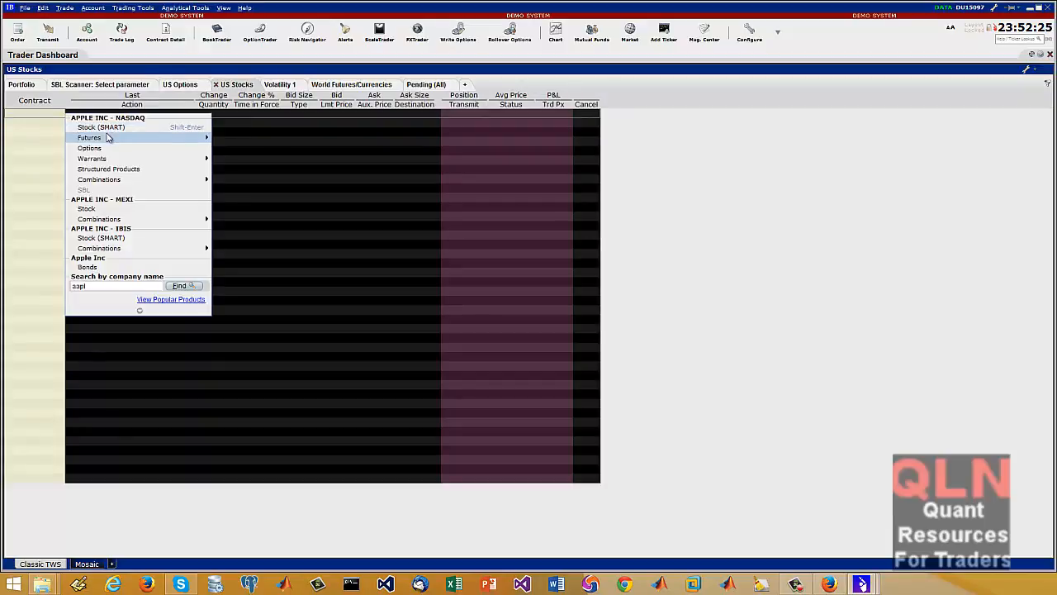
pyautogui.click(168, 126)
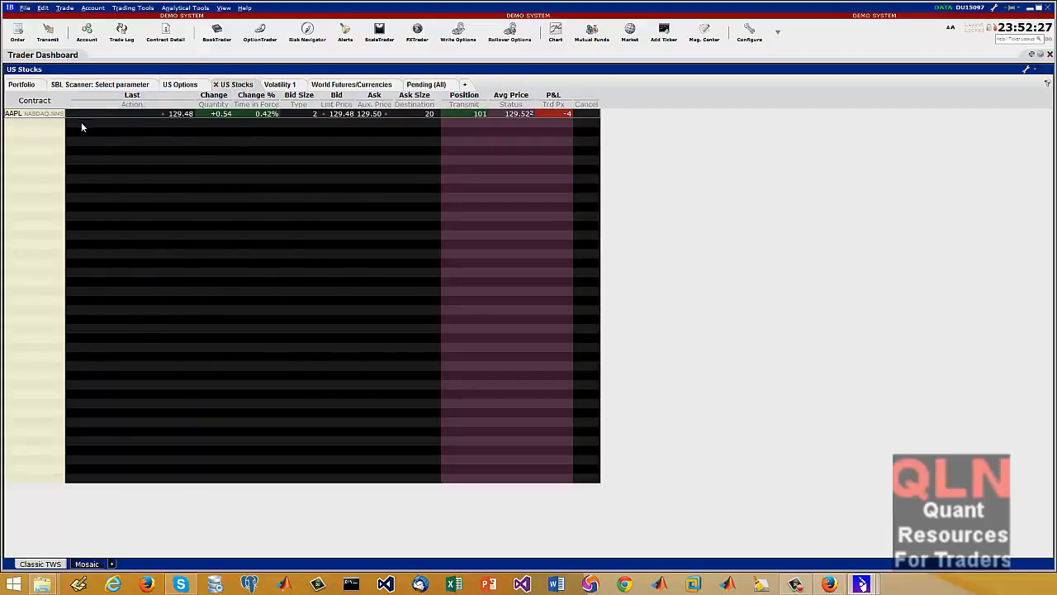
# Open an order ticket for AAPL and set the buy quantity to 1
pyautogui.rightClick(18, 116)
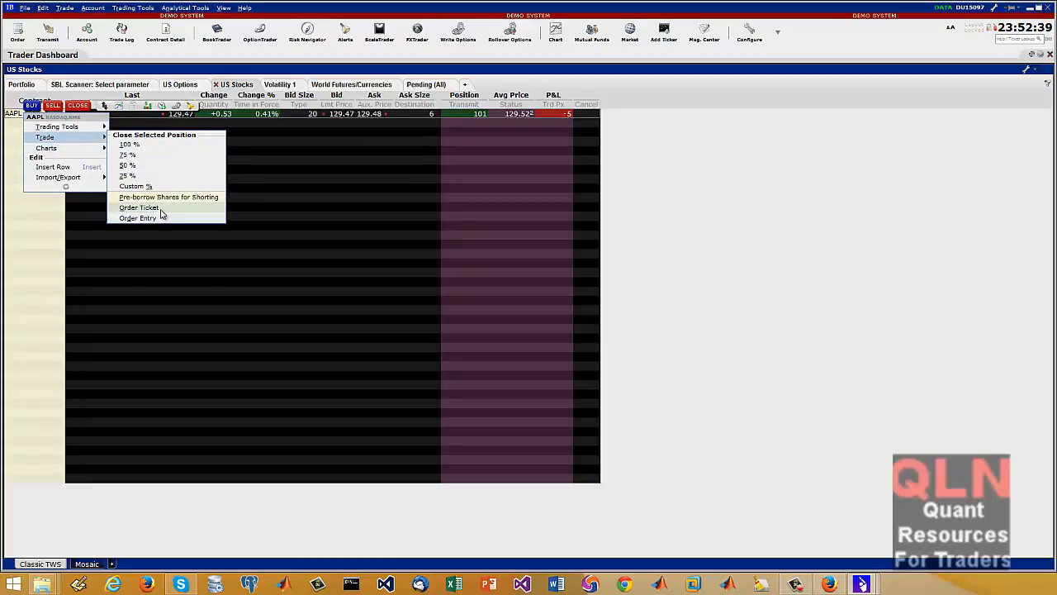
pyautogui.click(161, 210)
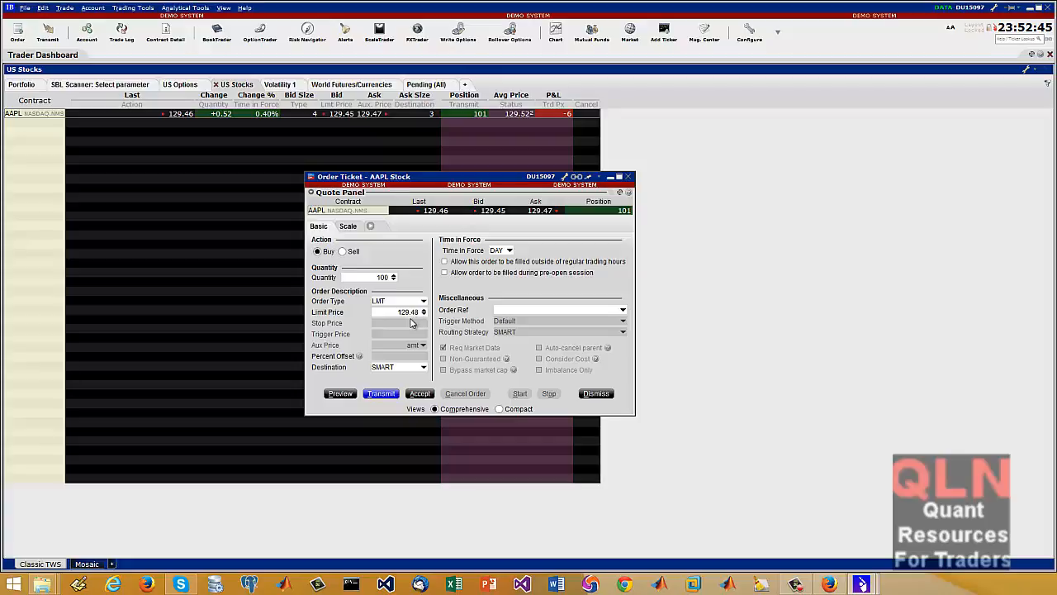
pyautogui.click(380, 277)
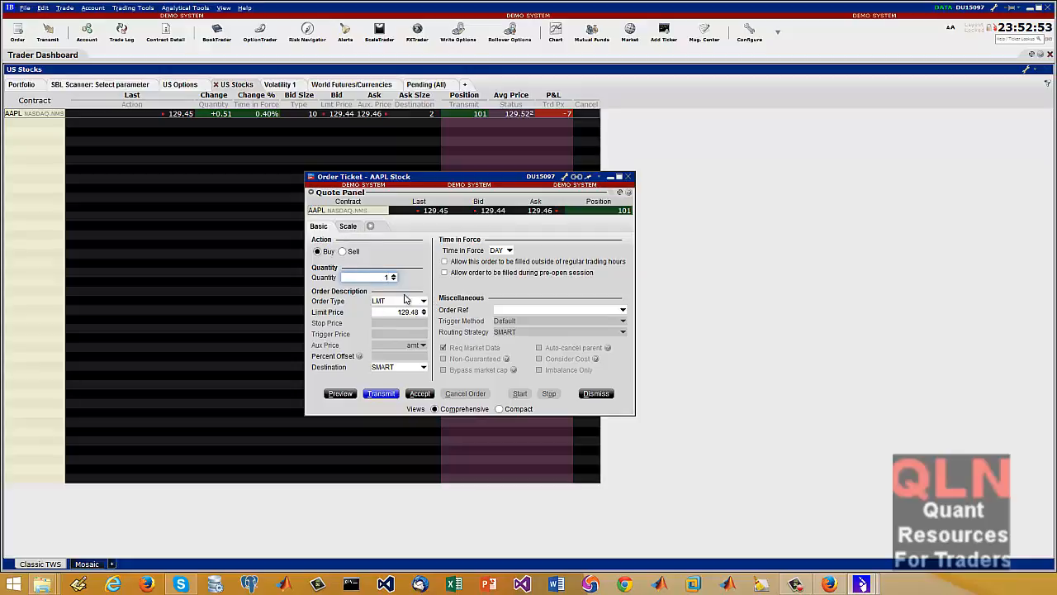
pyautogui.click(347, 228)
pyautogui.click(322, 227)
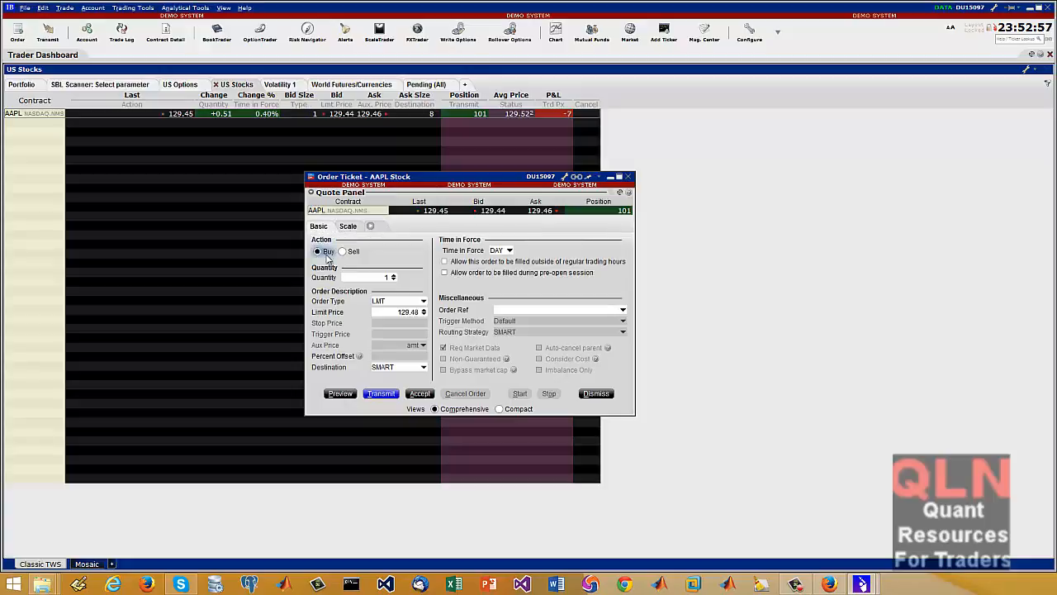
# Preview the day limit order to buy 1 AAPL share at 129.48, and transmit it
pyautogui.click(340, 394)
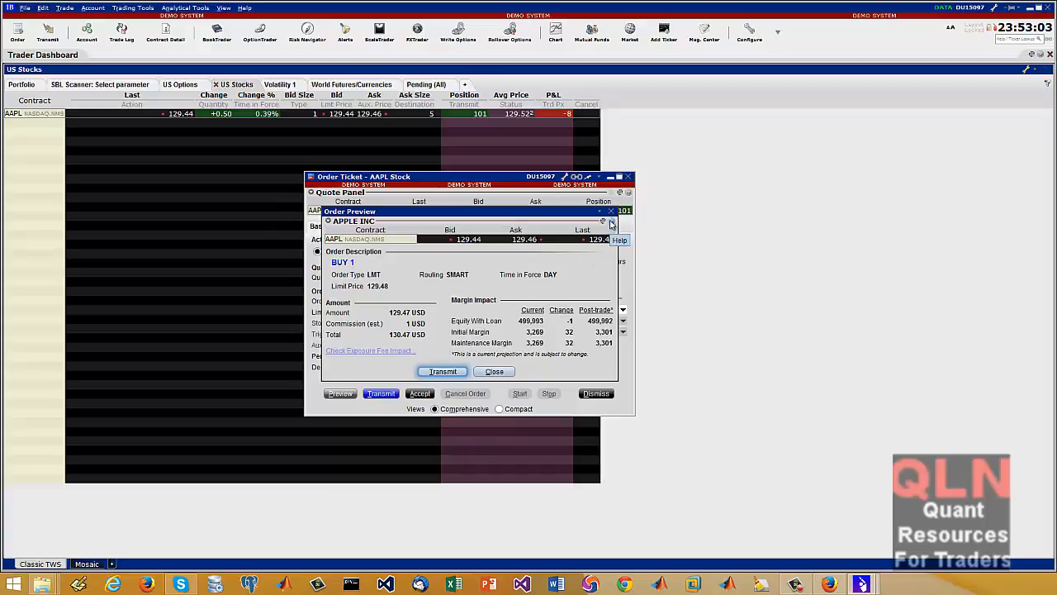
pyautogui.click(492, 370)
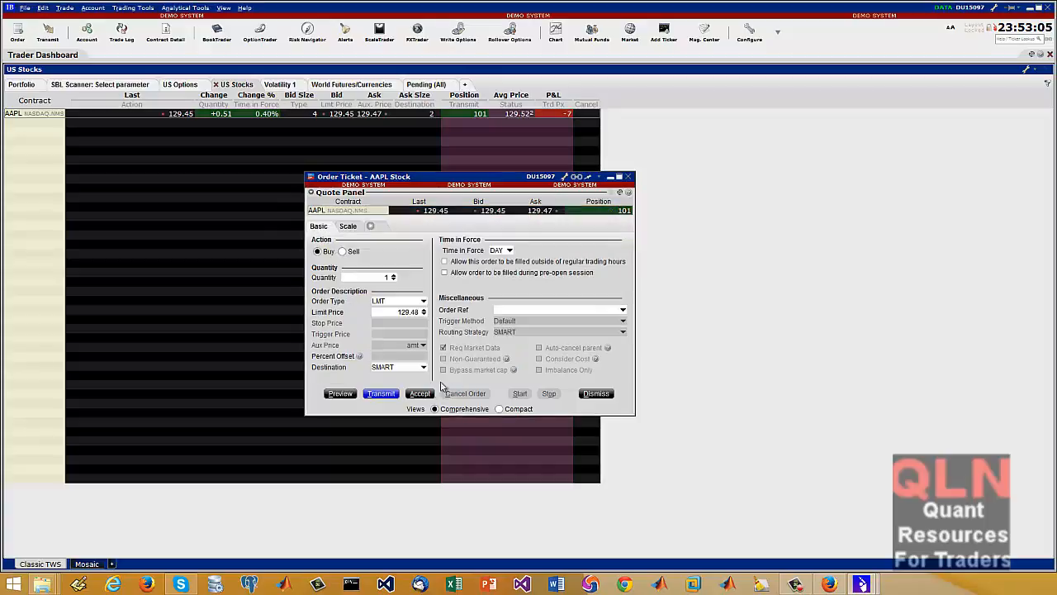
pyautogui.click(380, 393)
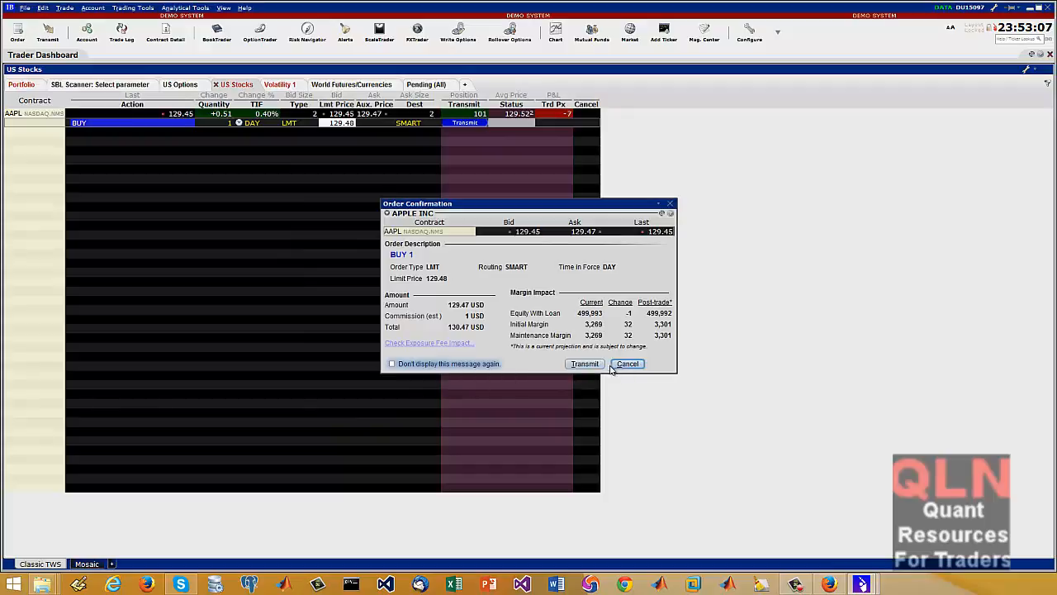
pyautogui.click(584, 363)
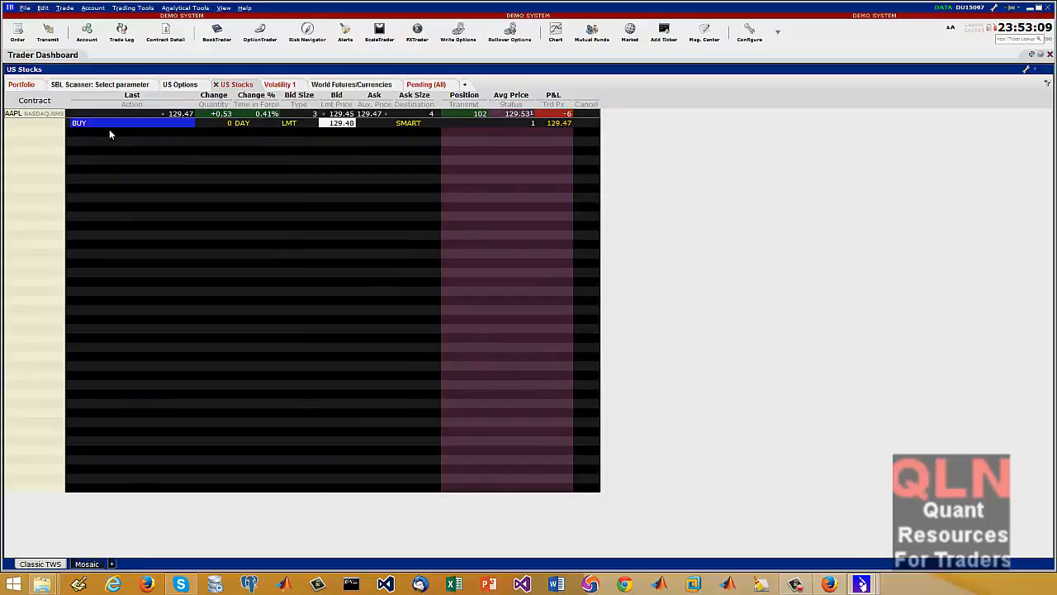
# Review the executed trades in the Trade Log and the actions available for the AAPL buy order and contract
pyautogui.click(122, 33)
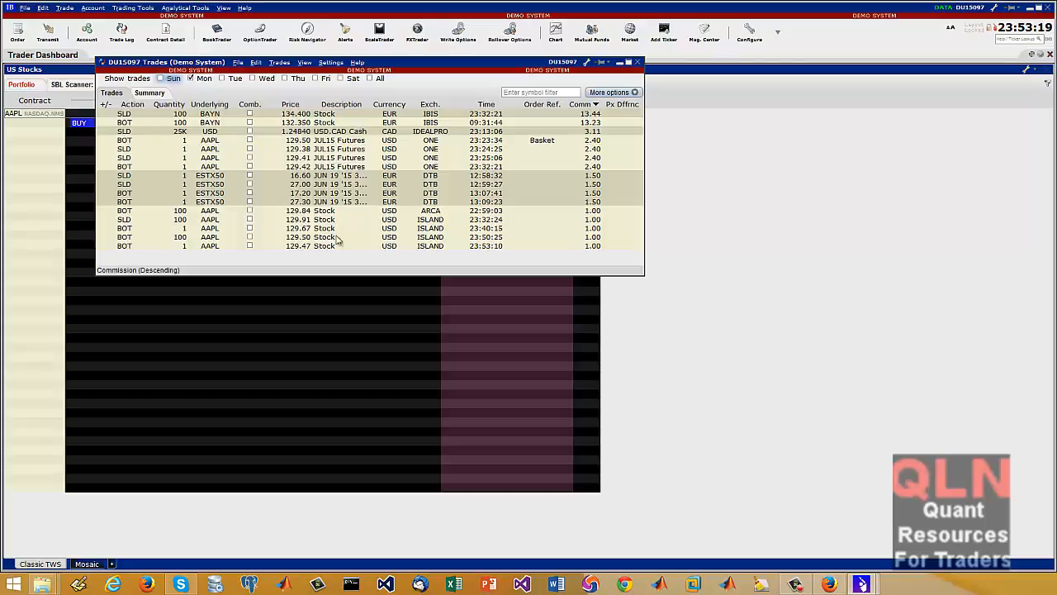
pyautogui.click(57, 149)
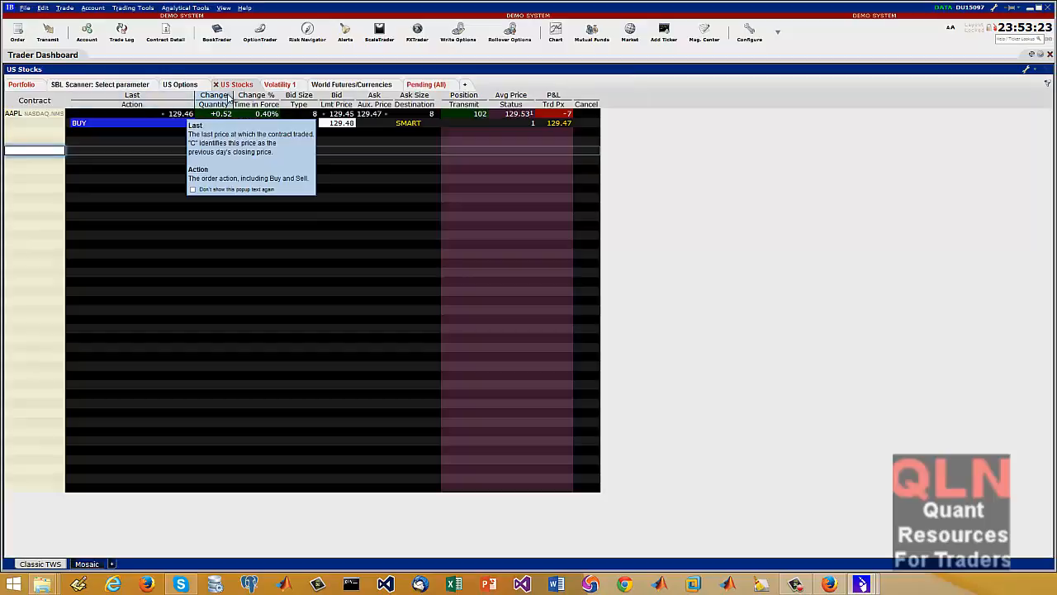
pyautogui.rightClick(93, 123)
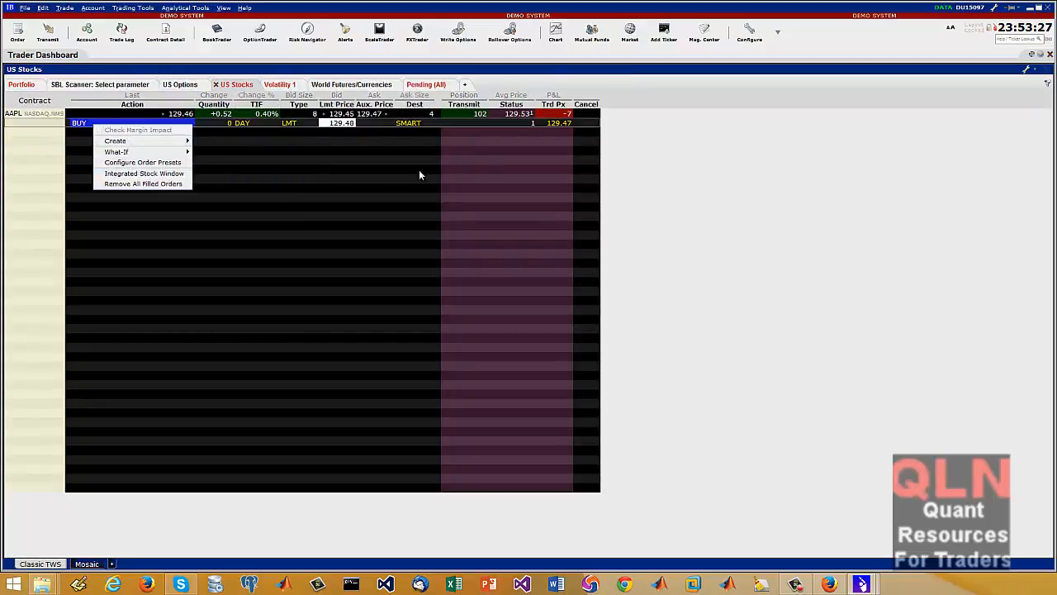
pyautogui.click(537, 163)
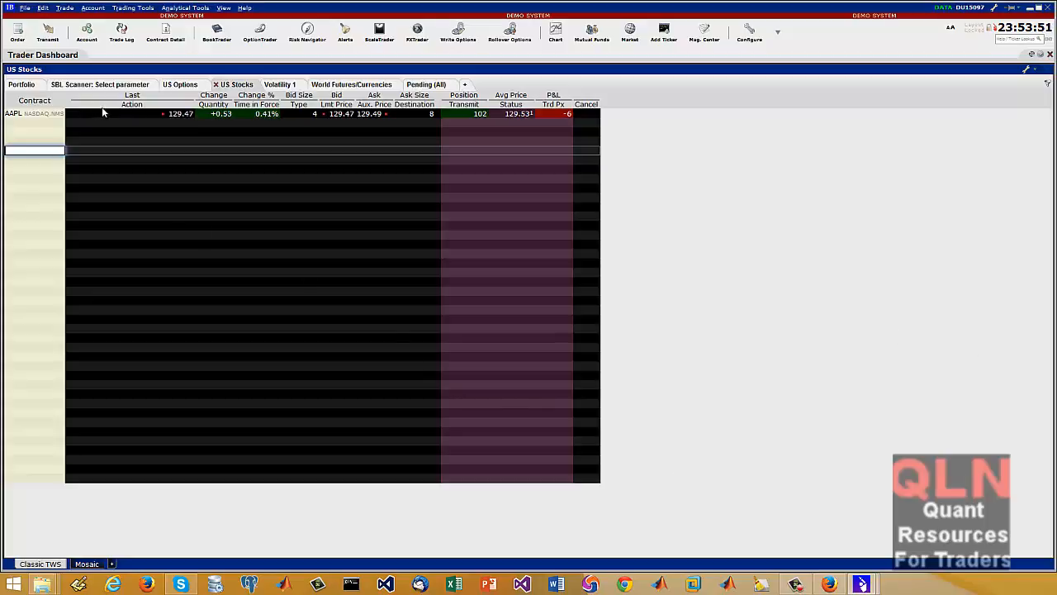
pyautogui.rightClick(48, 115)
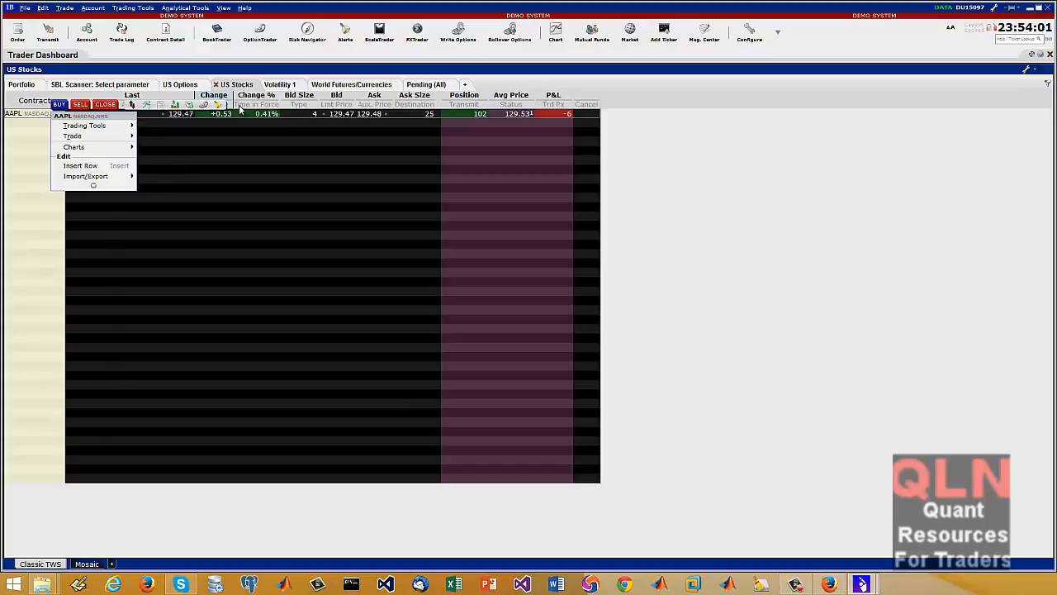
# On the Volatility 1 page, transmit a day limit order to sell 100 AAPL shares at 129.48 with SMART routing
pyautogui.click(281, 85)
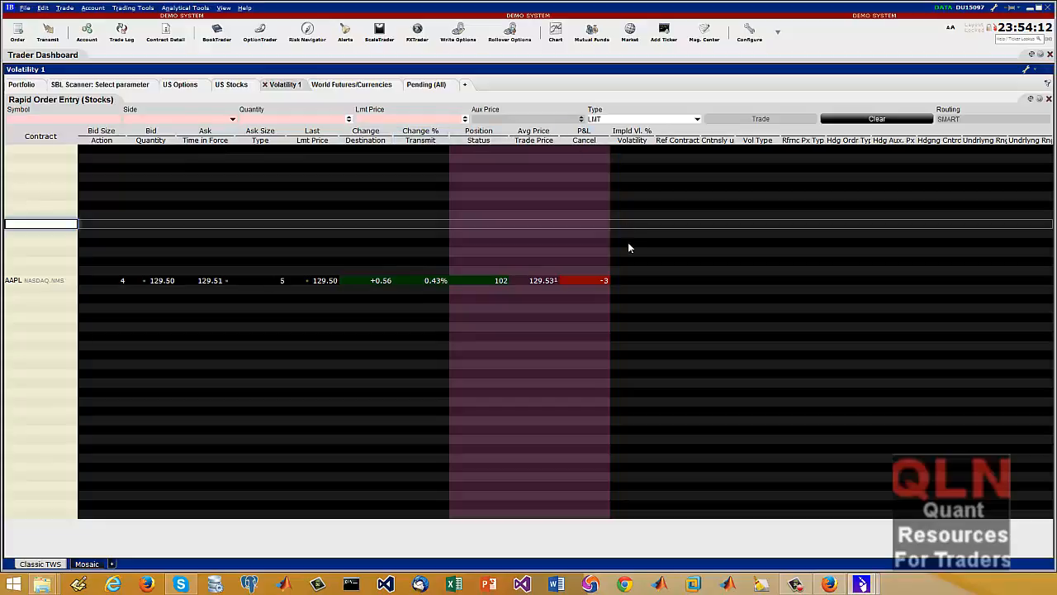
pyautogui.click(624, 282)
pyautogui.rightClick(631, 282)
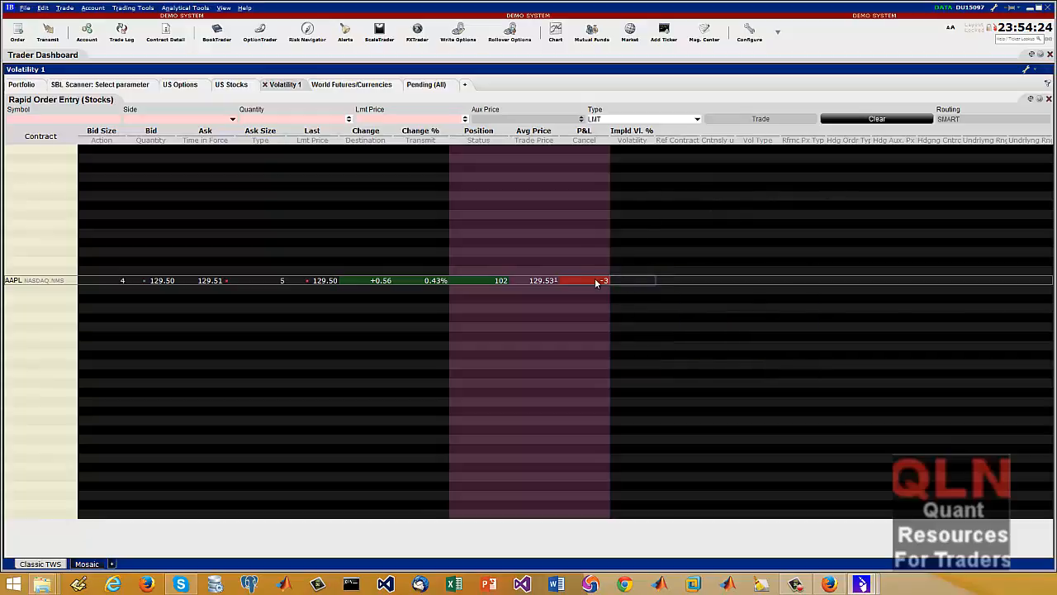
pyautogui.moveTo(628, 284)
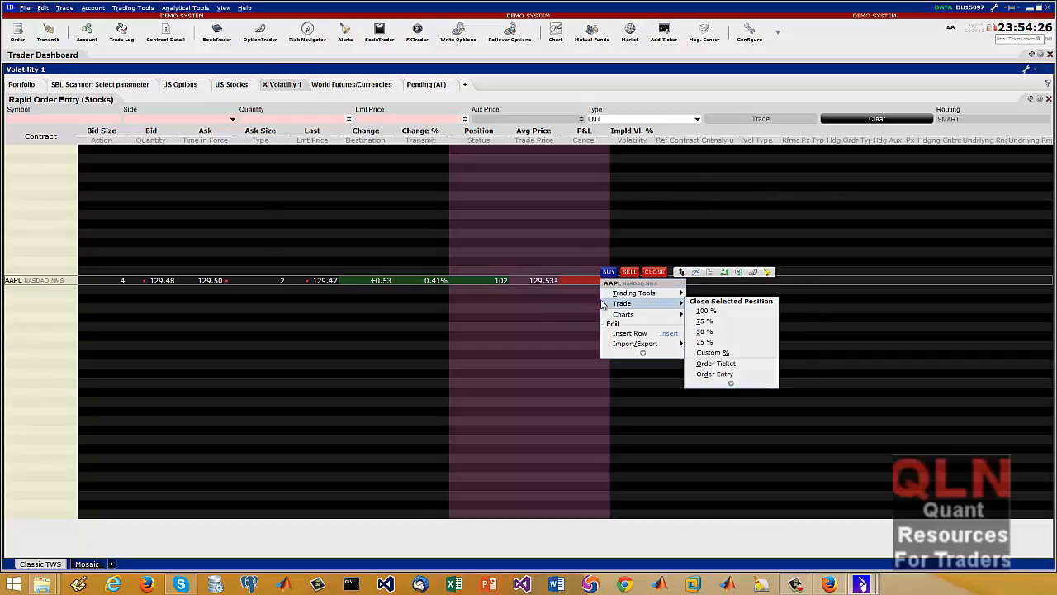
pyautogui.click(630, 273)
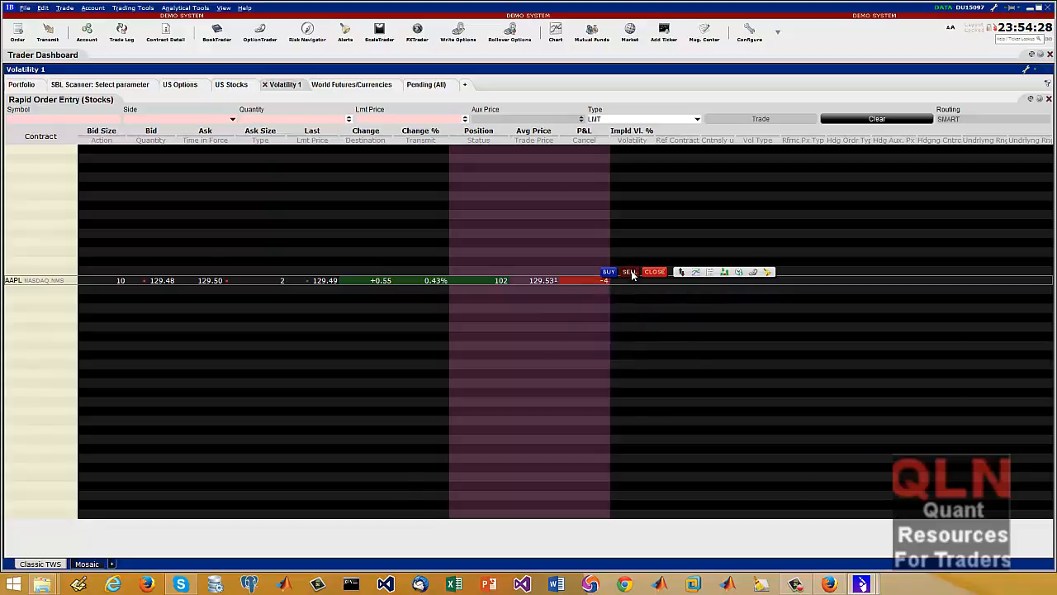
pyautogui.click(414, 291)
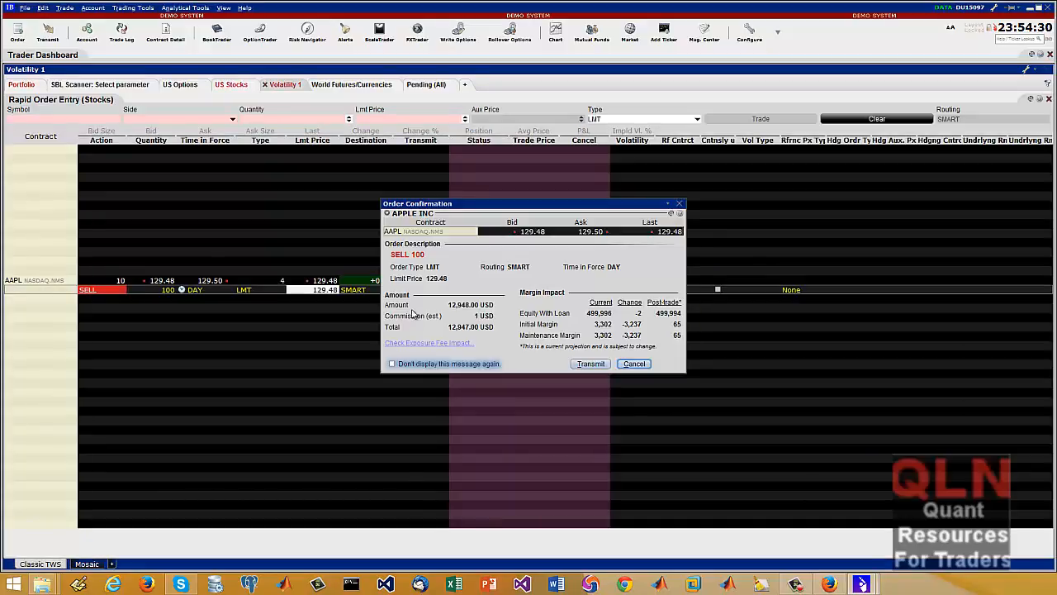
pyautogui.click(608, 364)
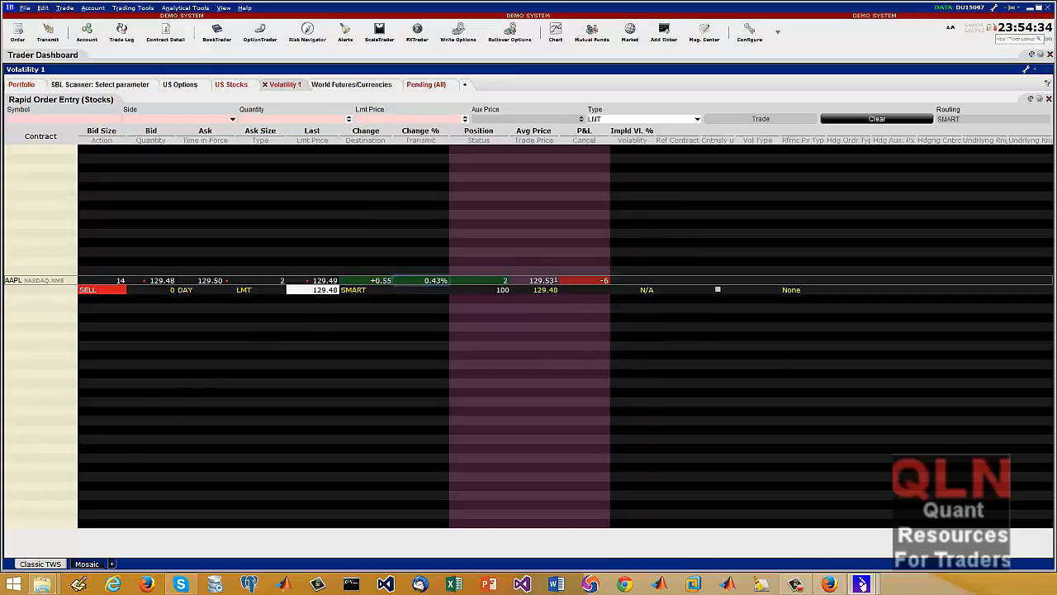
# Check the executed trades list, and look over the World Futures/Currencies and Pending (All) pages
pyautogui.hotkey('alt', 'Tab')
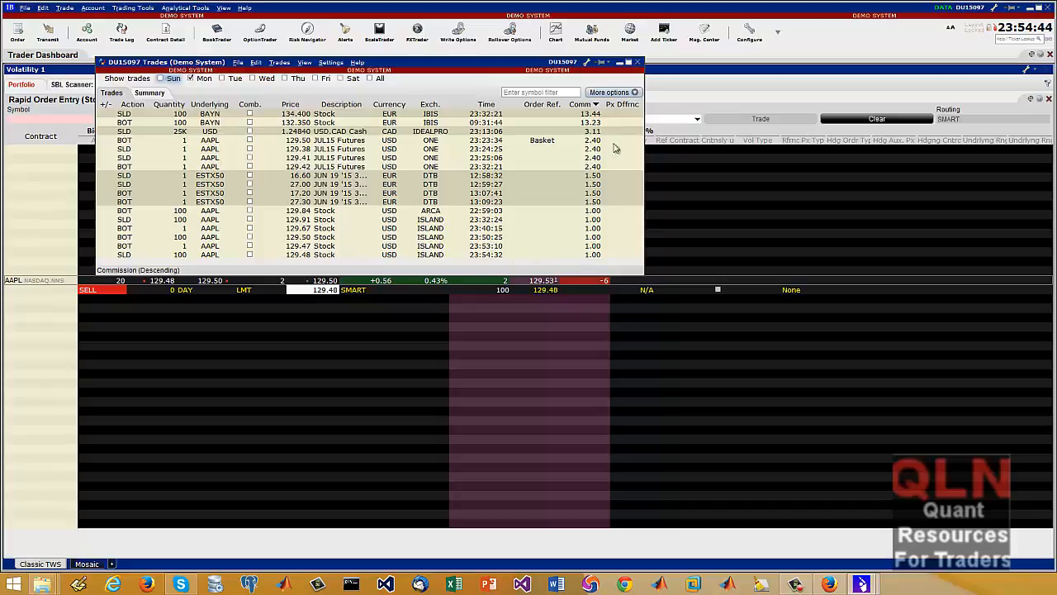
pyautogui.click(355, 402)
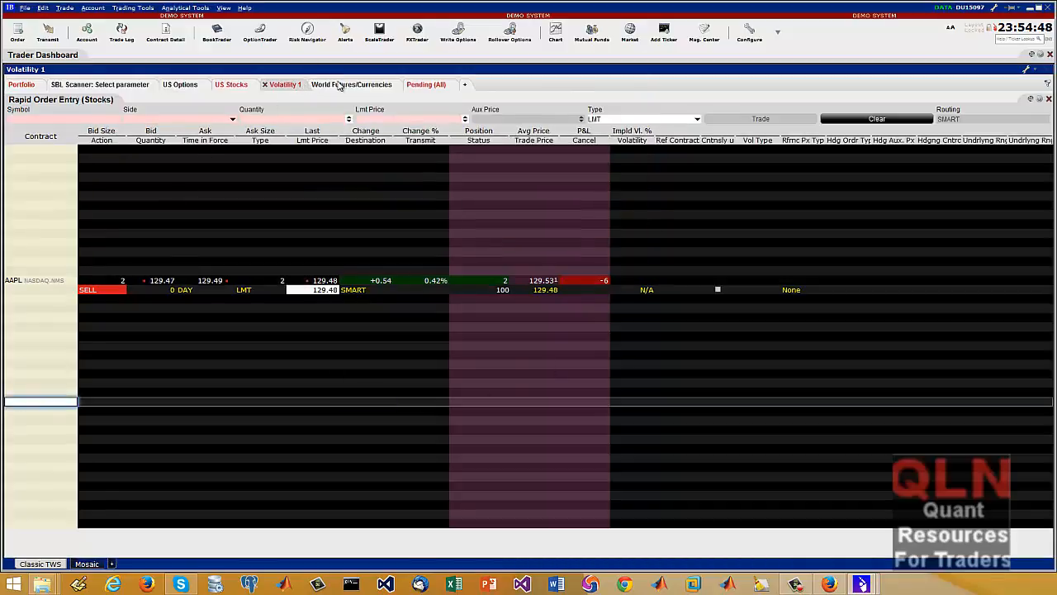
pyautogui.click(339, 84)
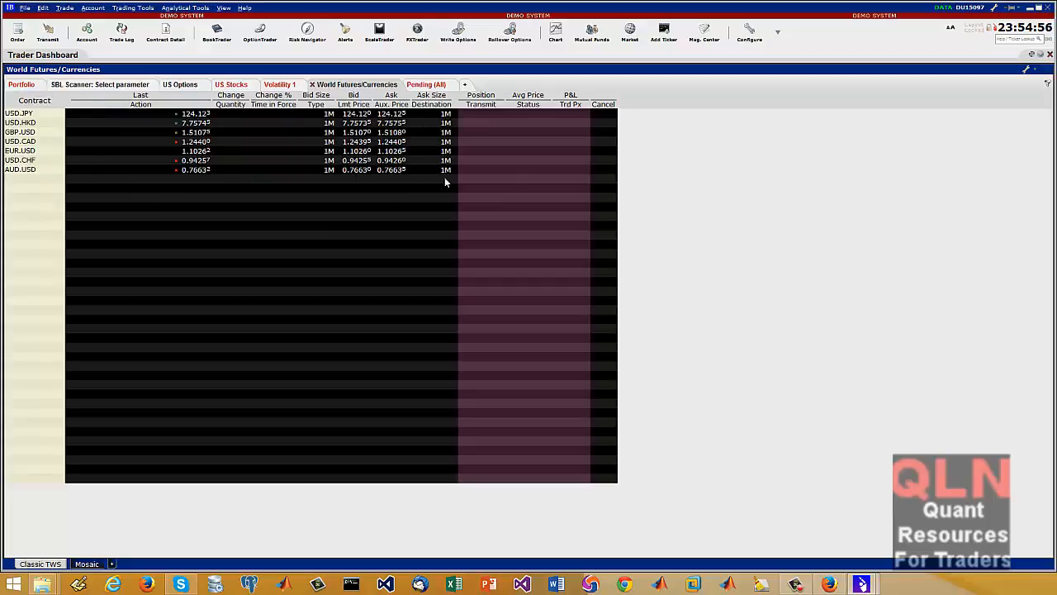
pyautogui.click(426, 85)
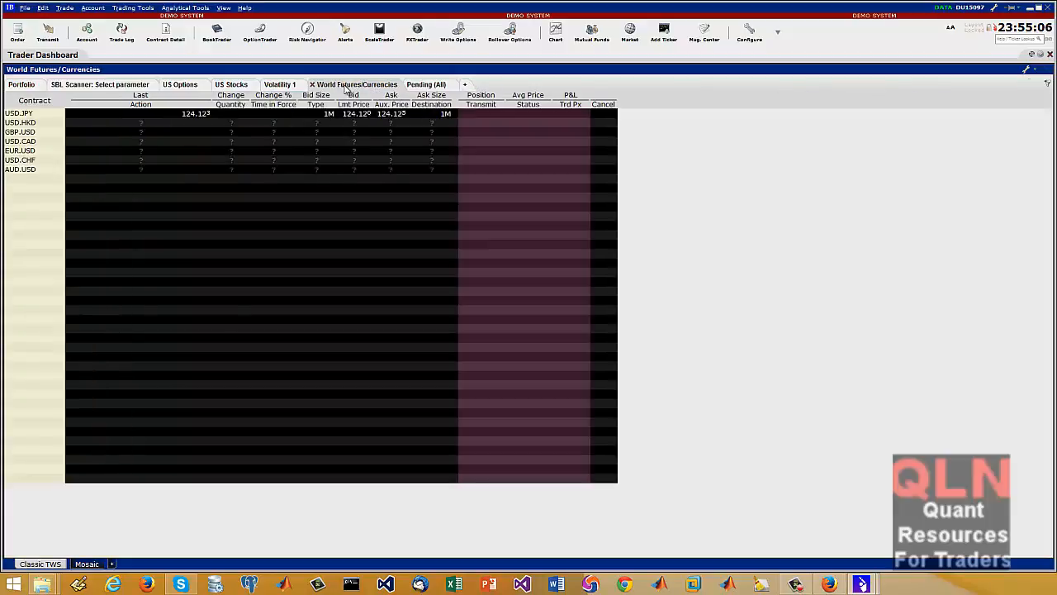
pyautogui.click(343, 85)
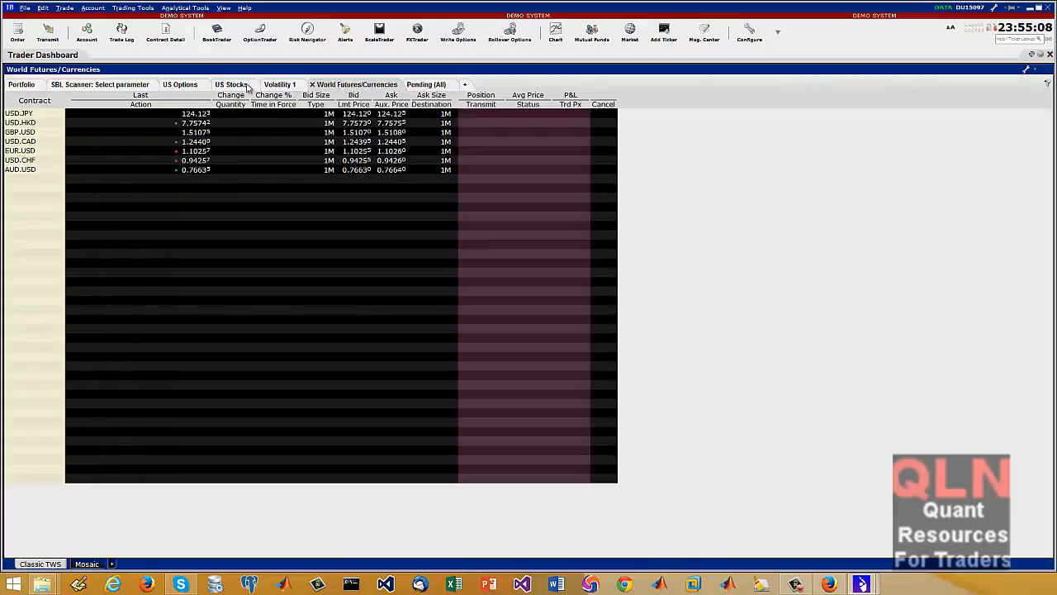
# Look over the US Stocks and SBL Scanner pages, and review the holdings on the Portfolio page
pyautogui.click(234, 86)
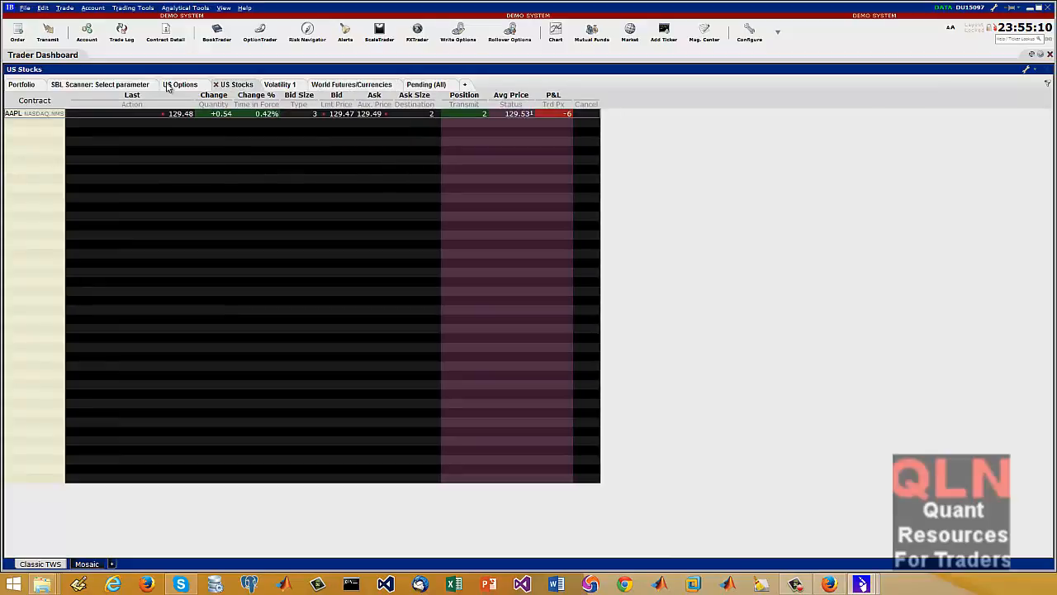
pyautogui.click(123, 85)
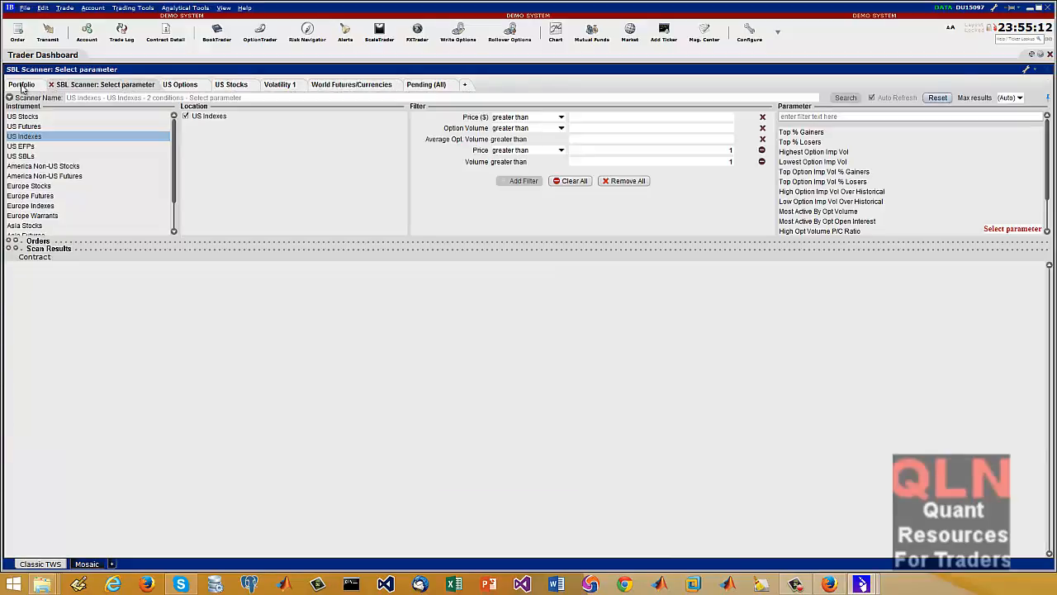
pyautogui.click(24, 86)
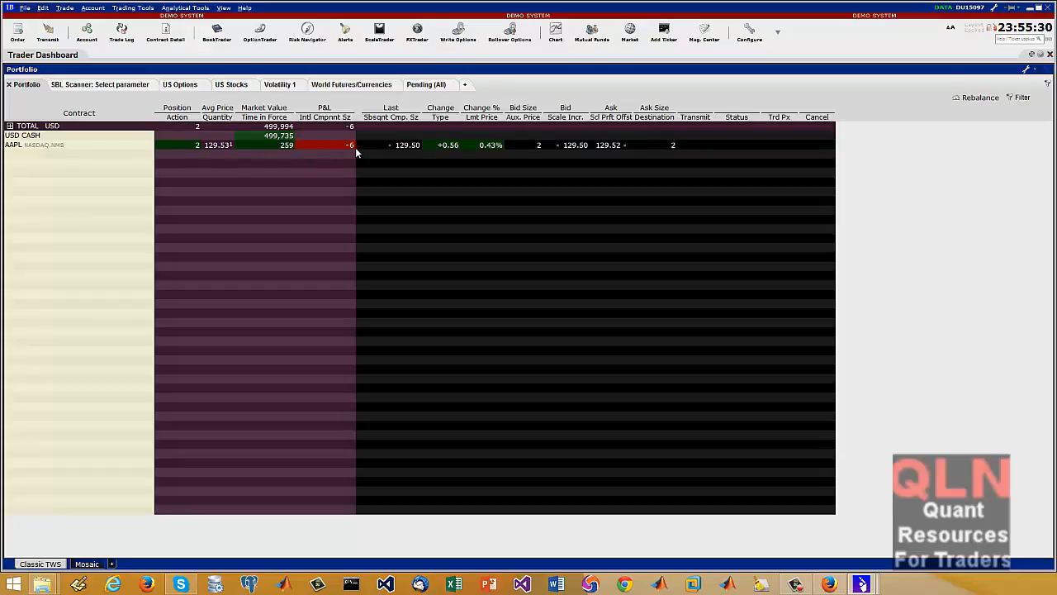
pyautogui.click(103, 87)
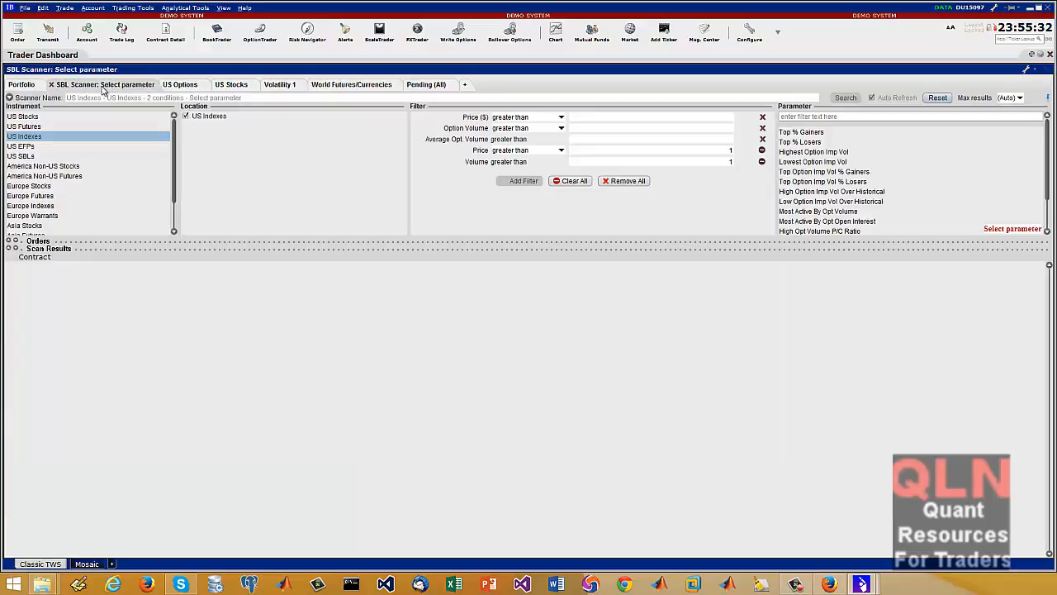
pyautogui.click(234, 86)
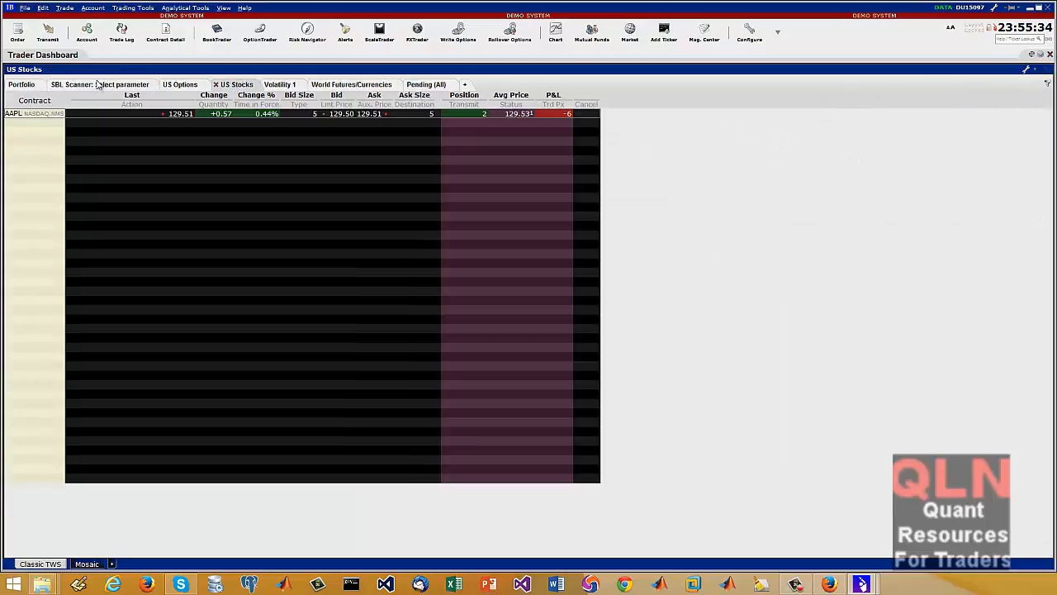
pyautogui.click(24, 86)
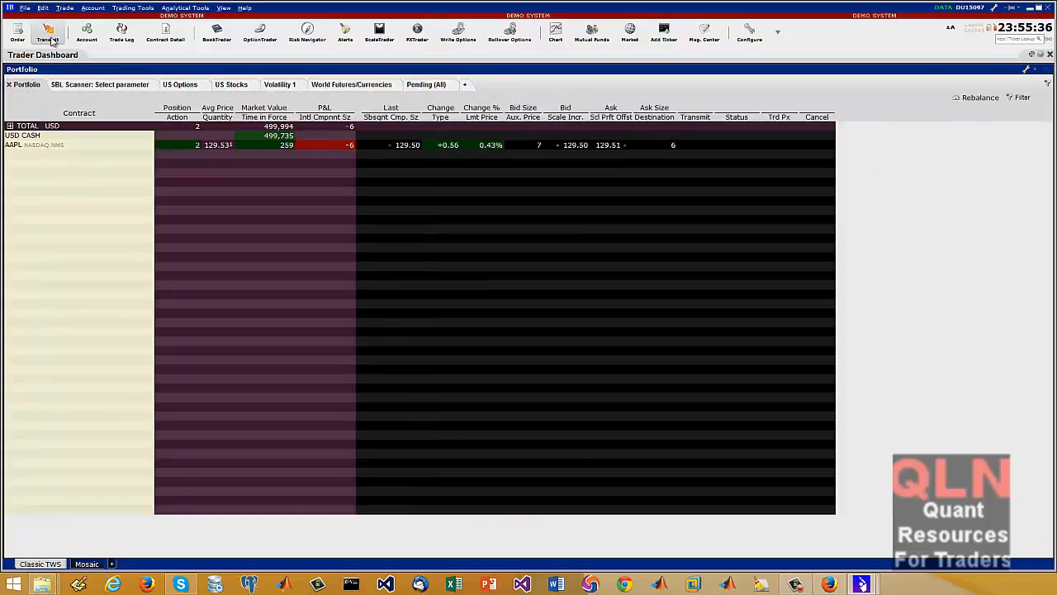
# Bring up the prompt to submit all selected orders and decline it, and view the additional and disabled toolbar buttons on offer
pyautogui.click(51, 37)
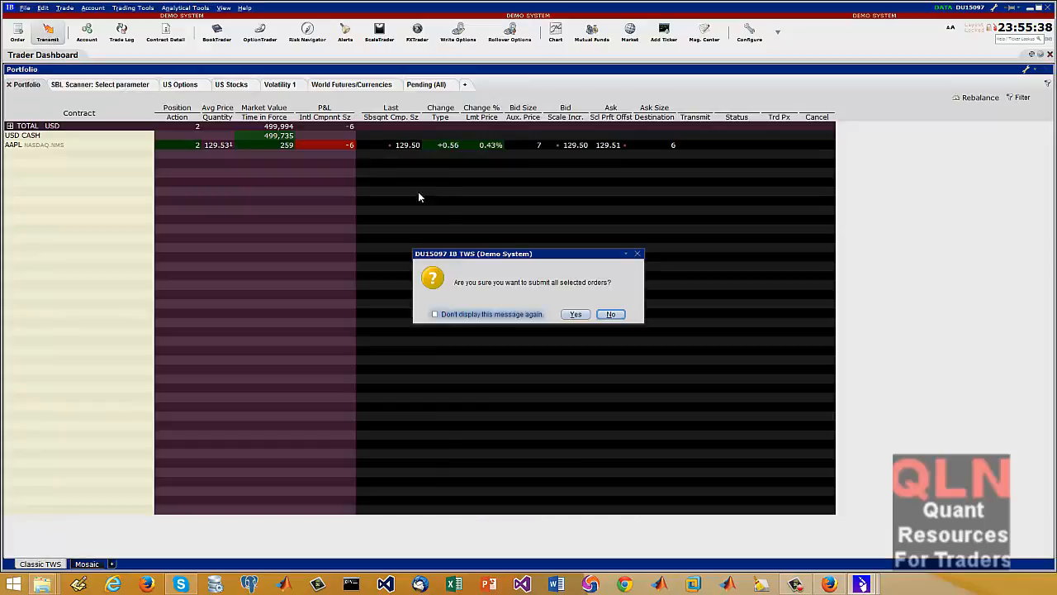
pyautogui.click(611, 314)
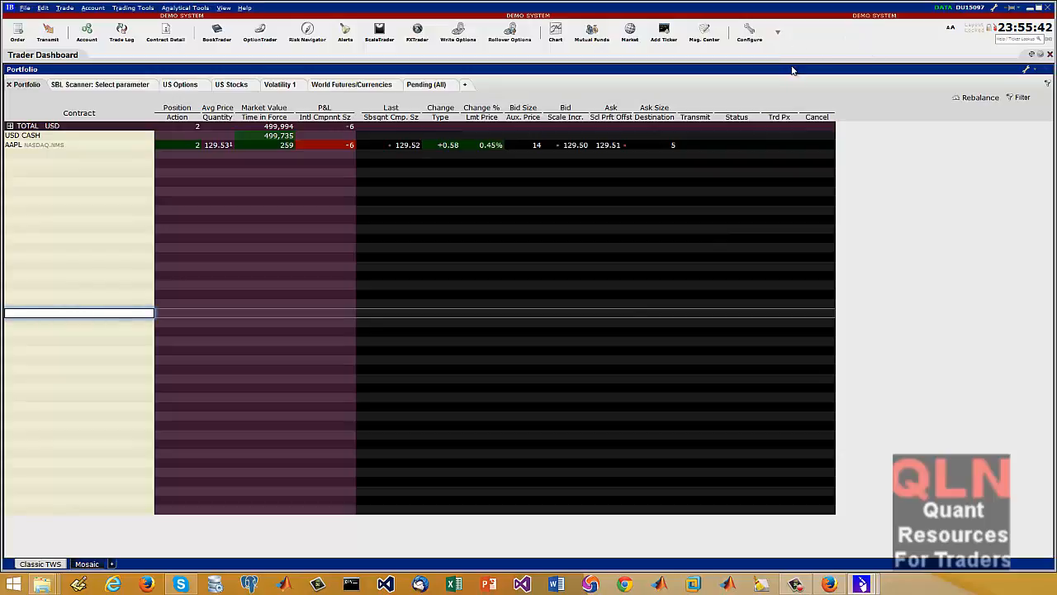
pyautogui.click(777, 31)
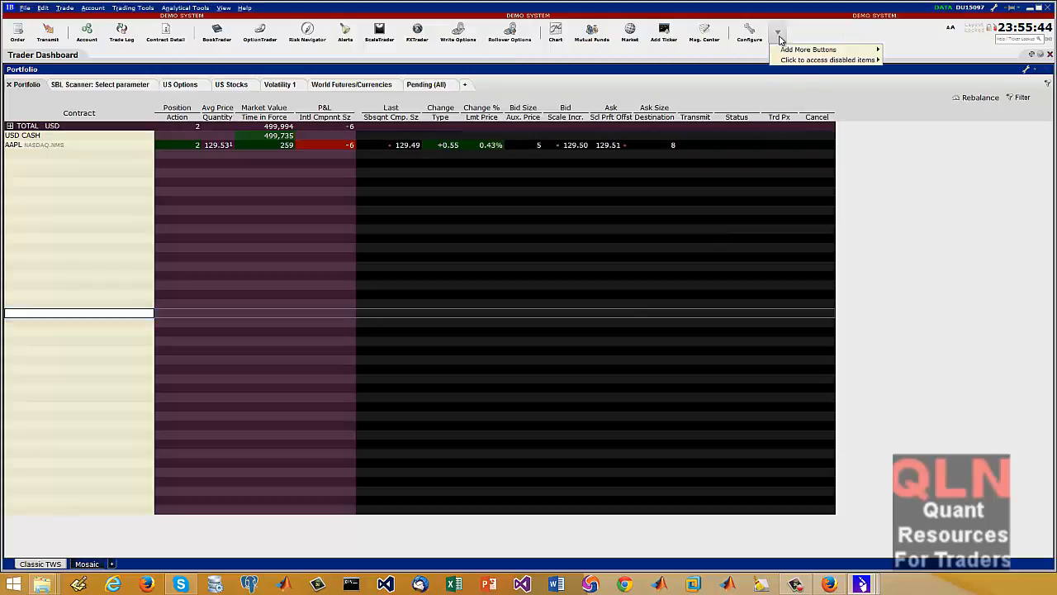
pyautogui.moveTo(784, 49)
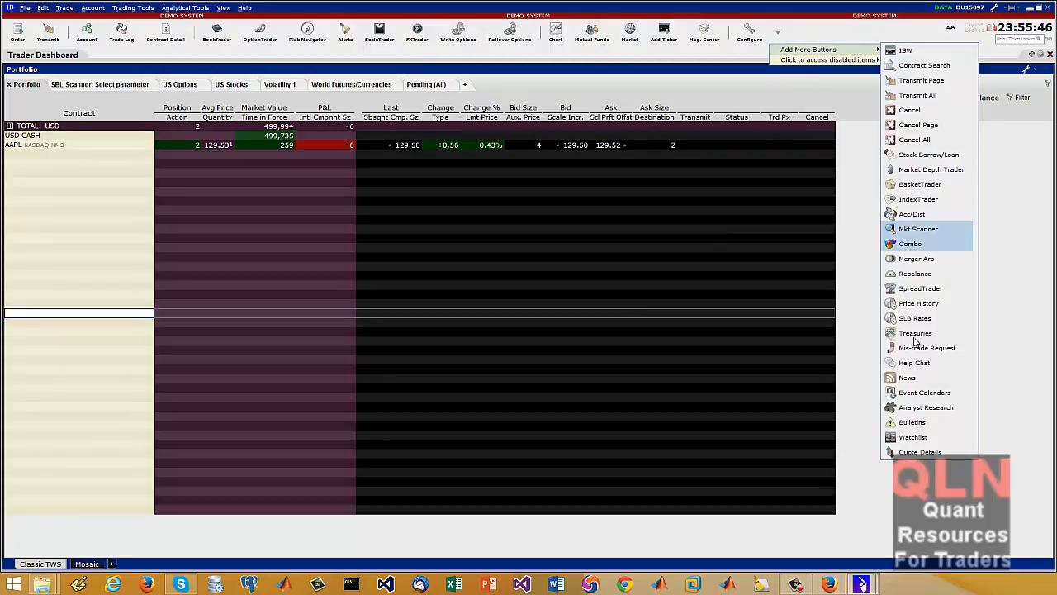
pyautogui.moveTo(835, 59)
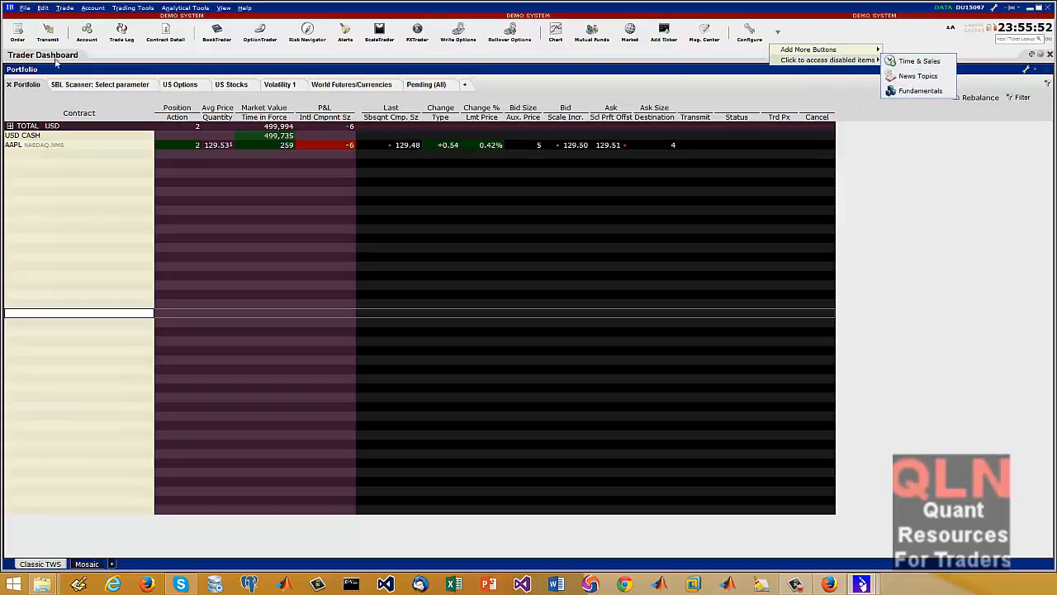
# View a blank order ticket and close it, and call up the order transmission prompt again, declining to submit
pyautogui.click(18, 33)
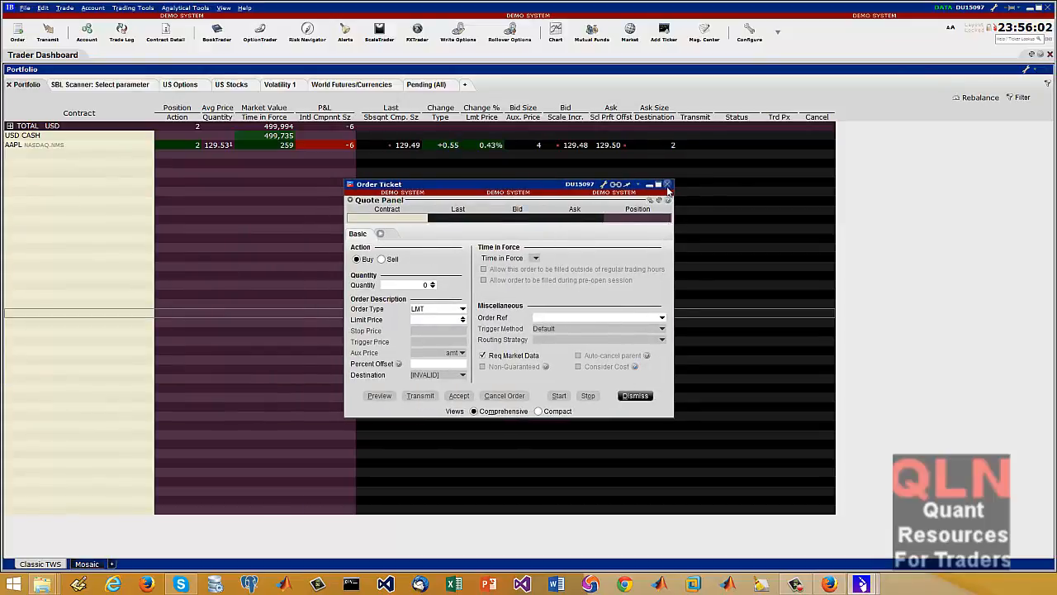
pyautogui.click(667, 184)
pyautogui.click(51, 39)
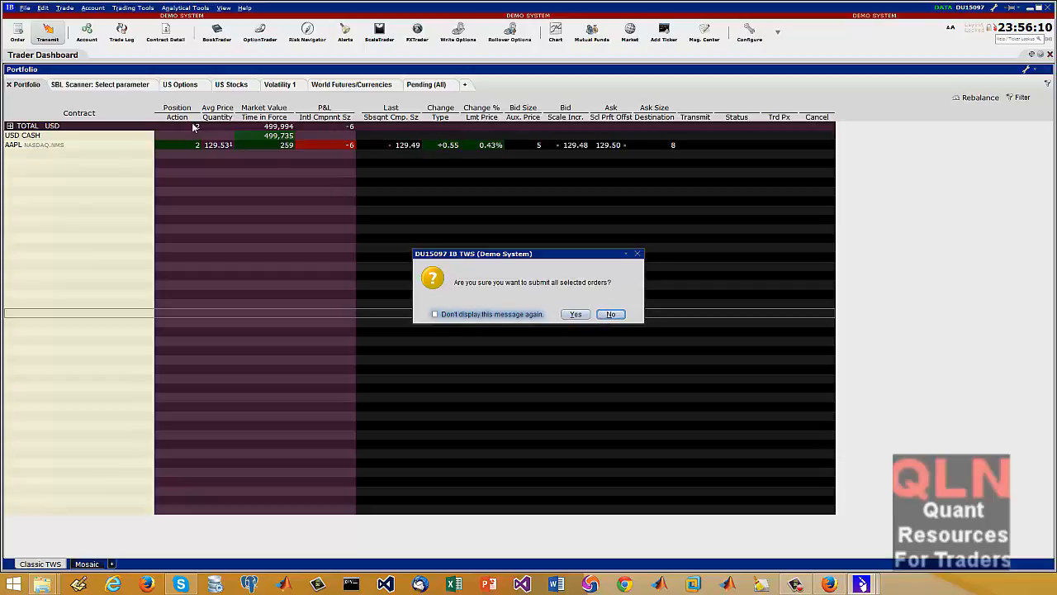
pyautogui.click(611, 315)
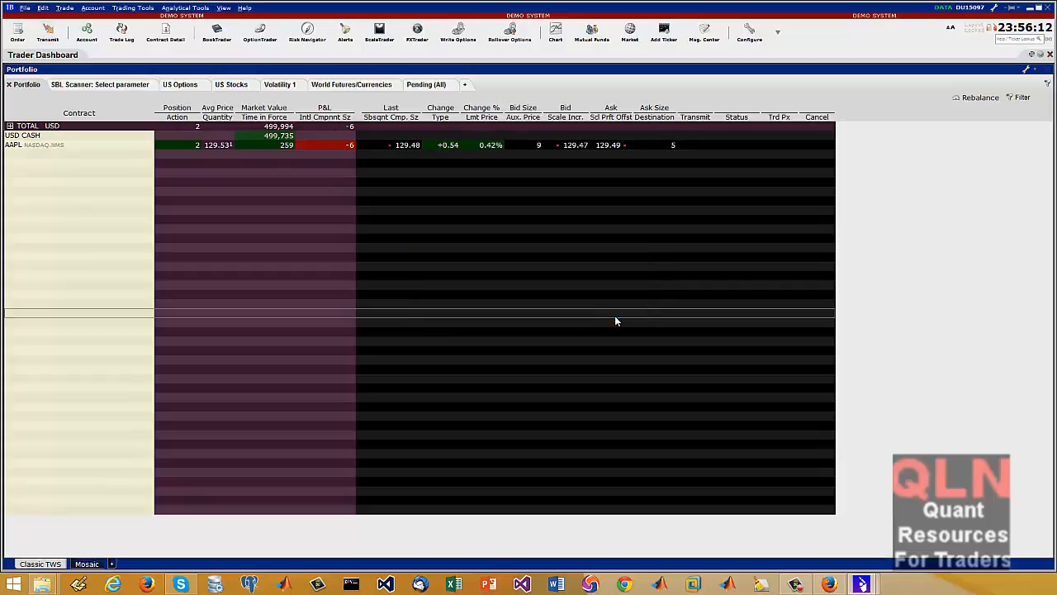
# Review the balances, margin requirements and portfolio in a widened Account window, and close it
pyautogui.click(88, 34)
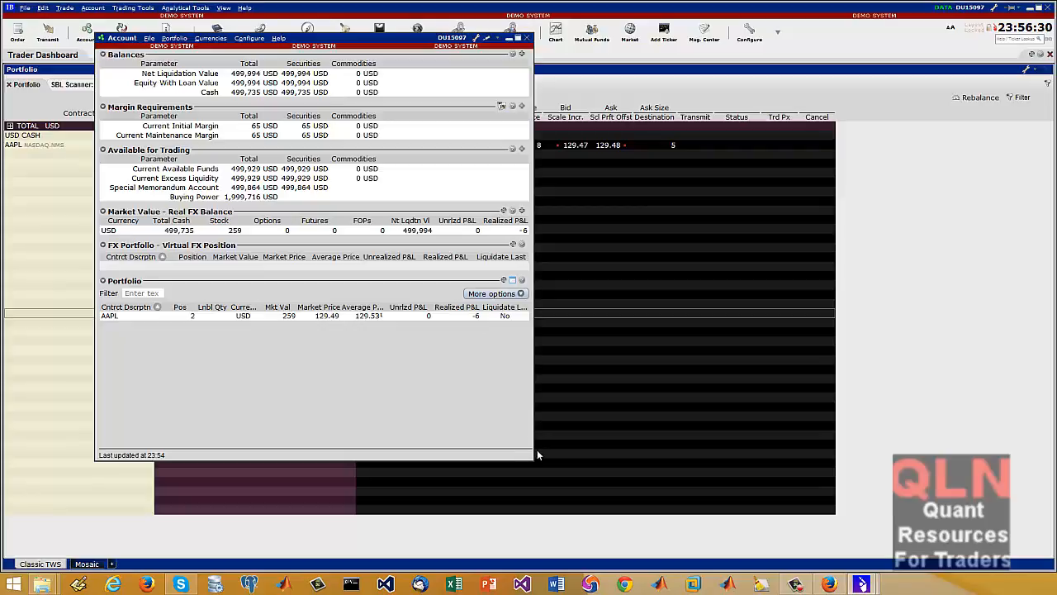
pyautogui.moveTo(532, 434); pyautogui.dragTo(690, 420)
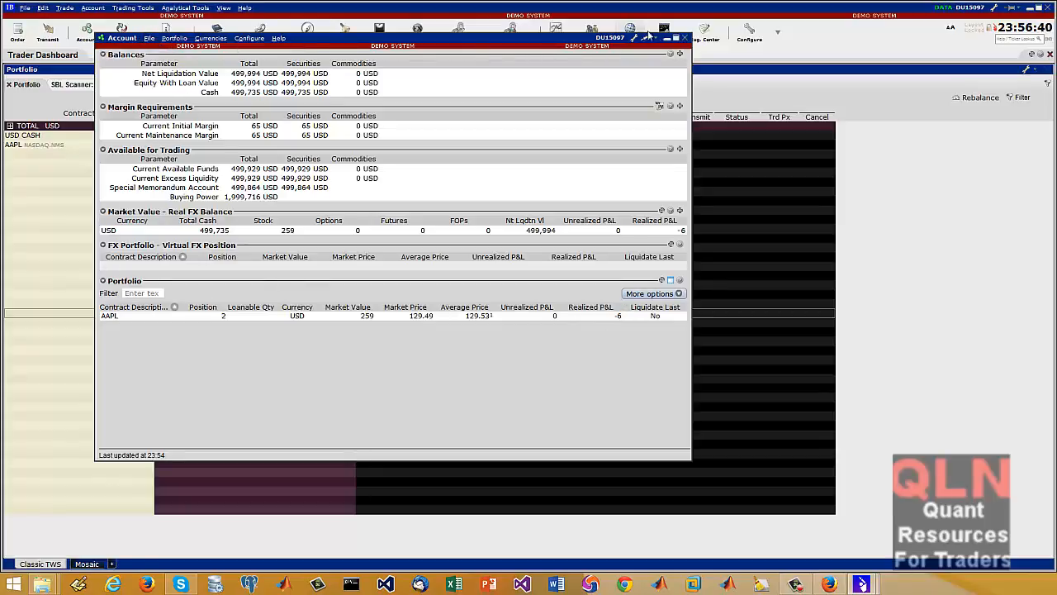
pyautogui.click(676, 39)
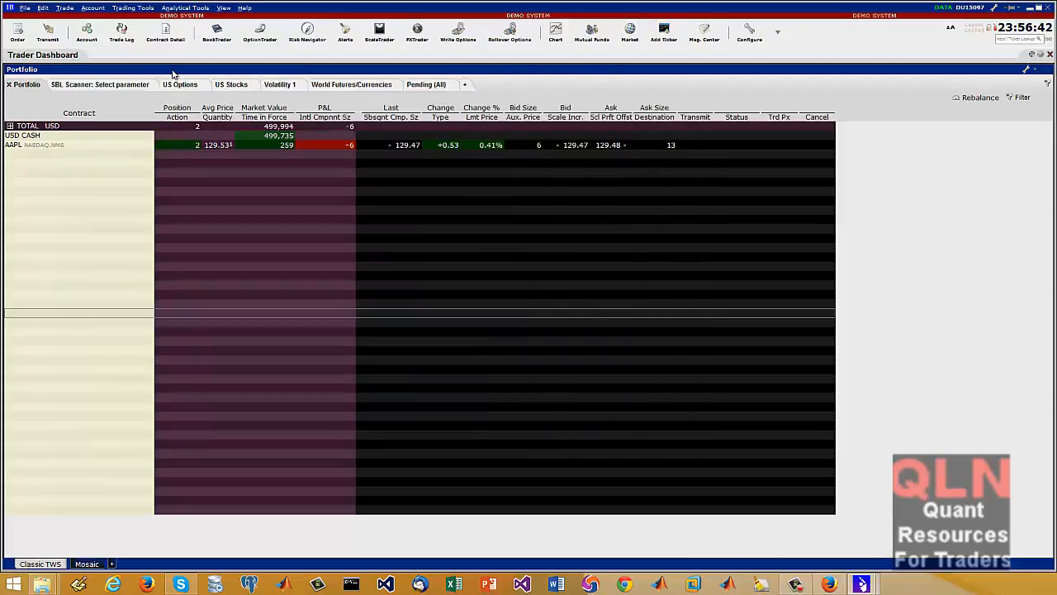
# View the Trade Log's per-contract summary and try its Sunday and All day filters, leaving no day selected
pyautogui.click(121, 33)
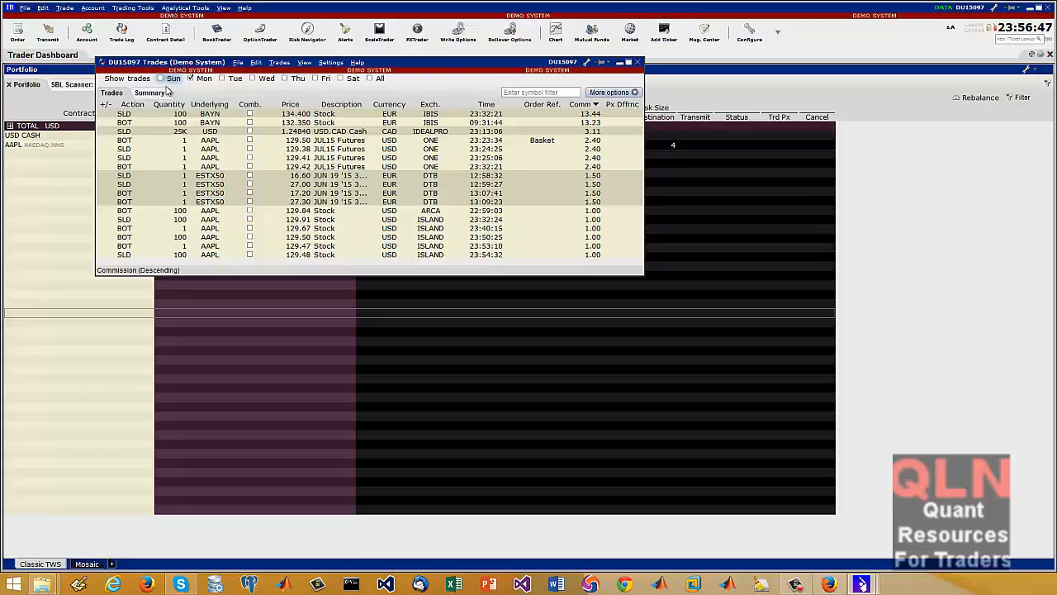
pyautogui.click(221, 78)
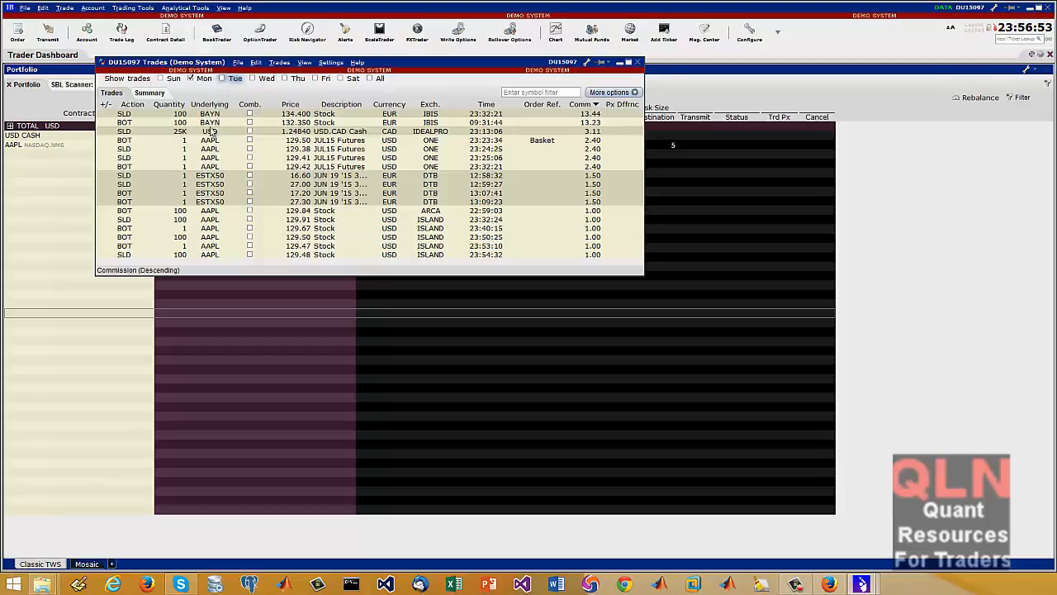
pyautogui.click(151, 92)
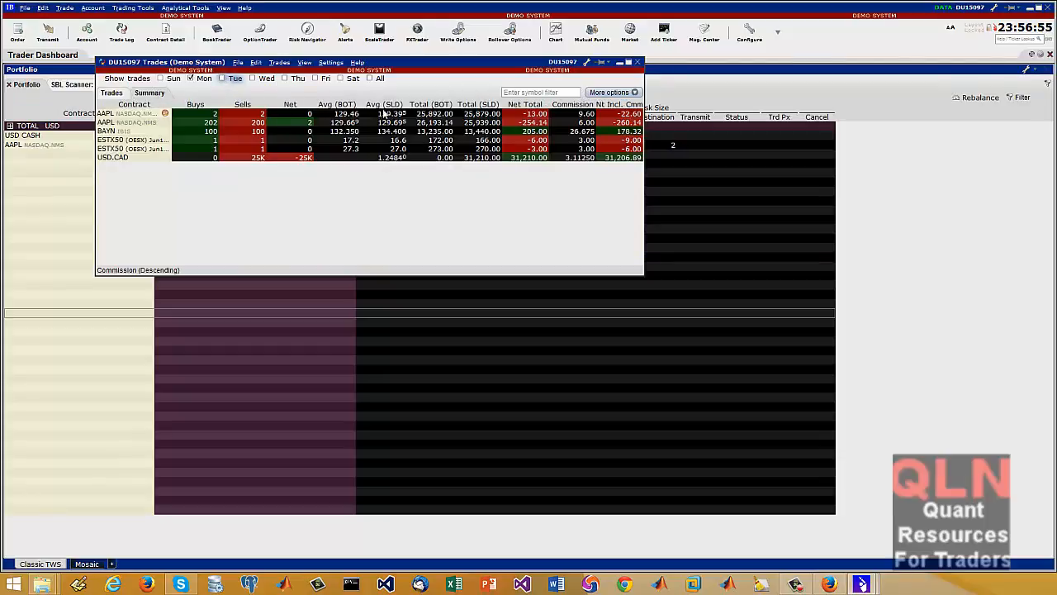
pyautogui.click(161, 78)
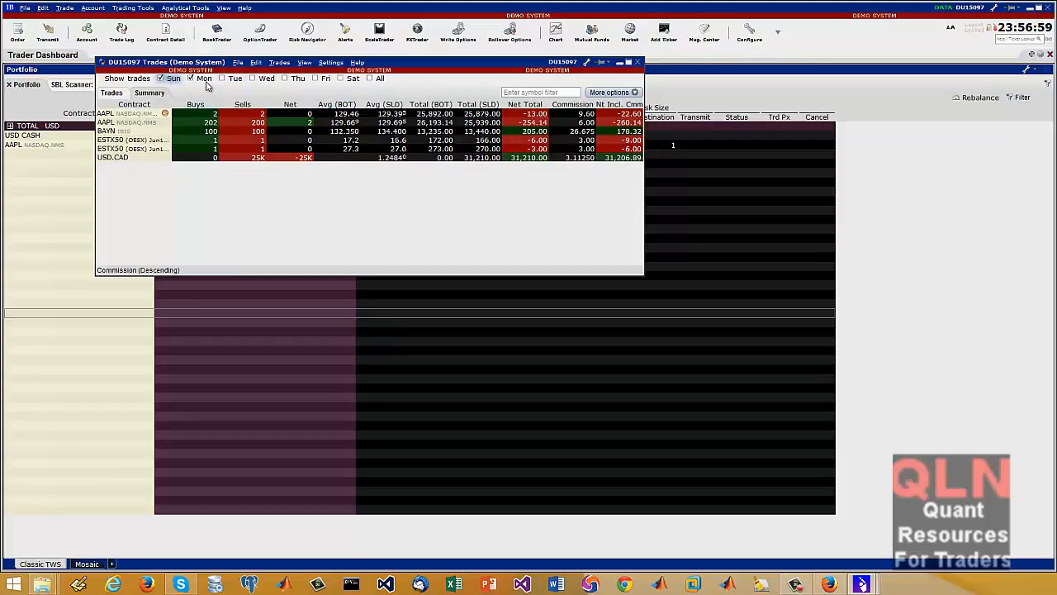
pyautogui.click(161, 78)
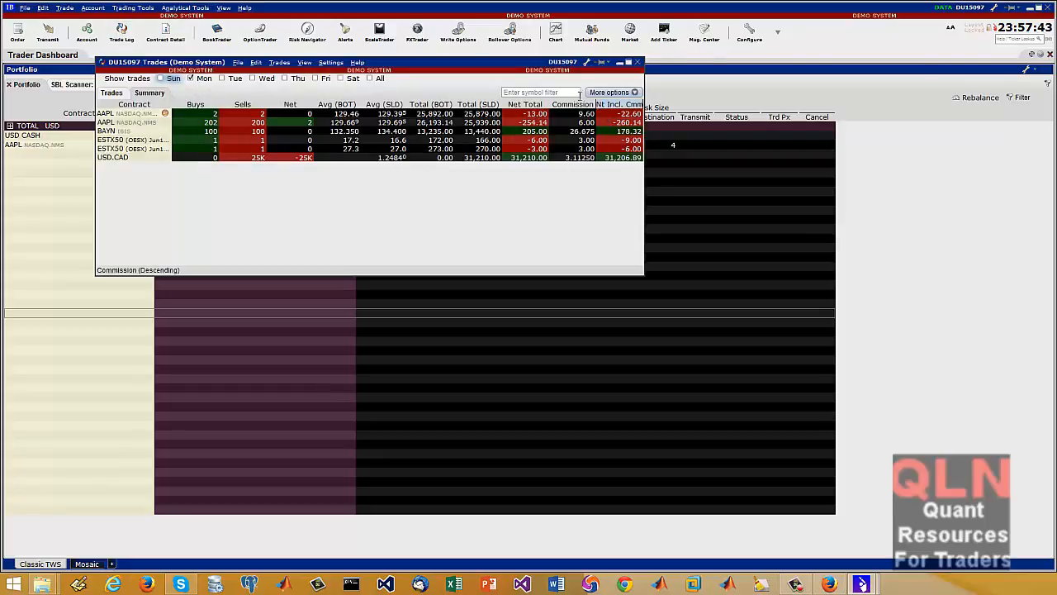
pyautogui.click(370, 79)
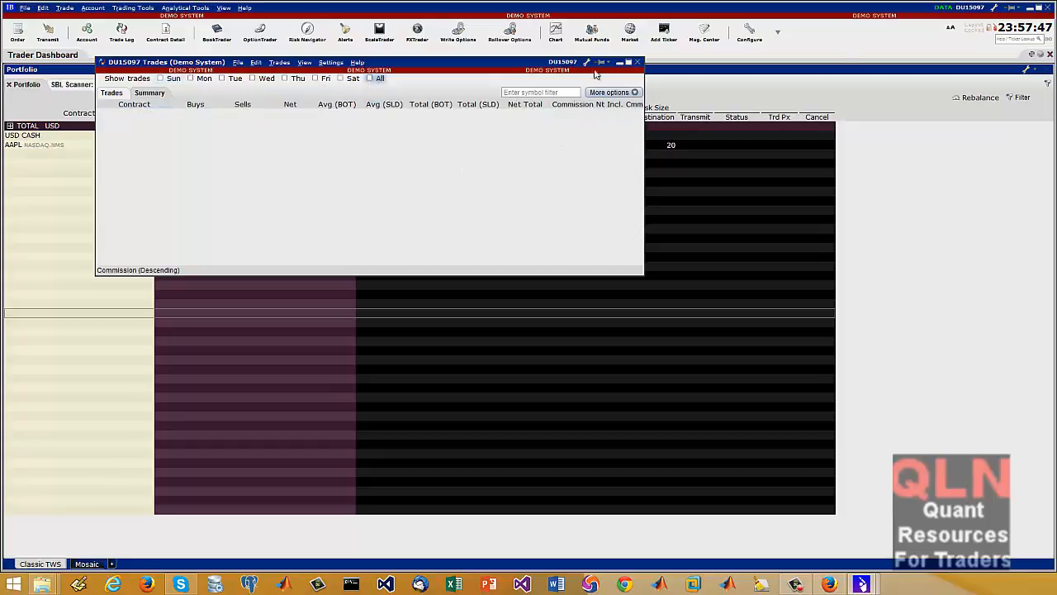
# Expand the Trade Log's extra filter options, view the date and time picker for the start time, and dismiss it
pyautogui.click(611, 92)
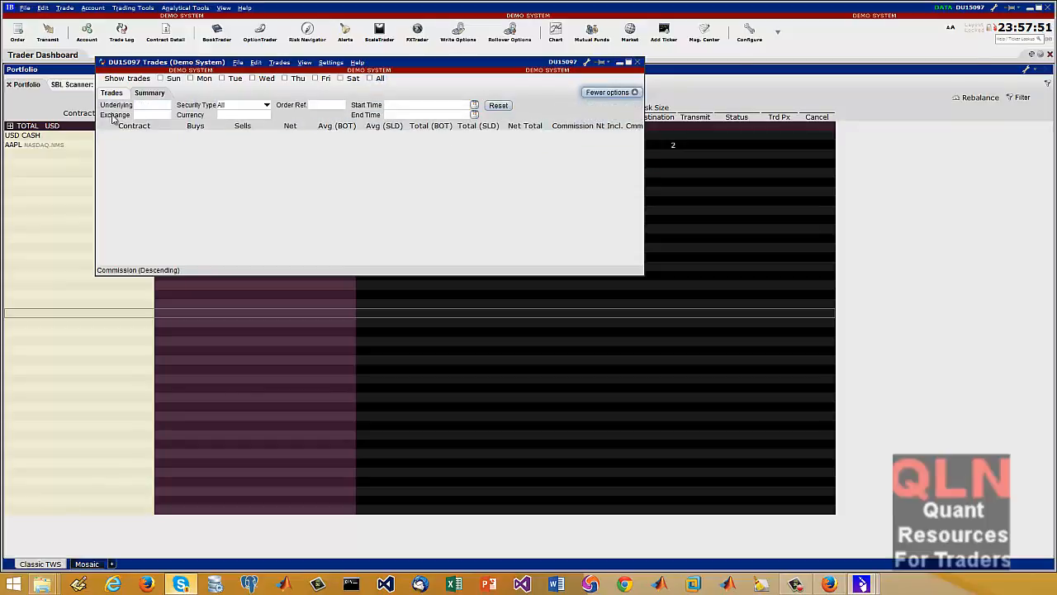
pyautogui.click(408, 106)
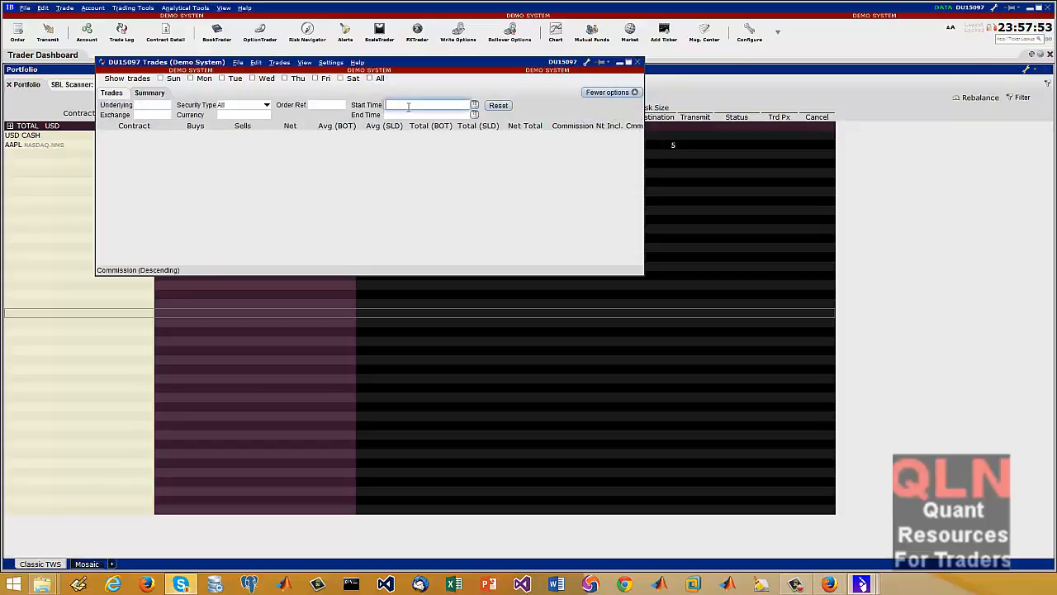
pyautogui.click(474, 104)
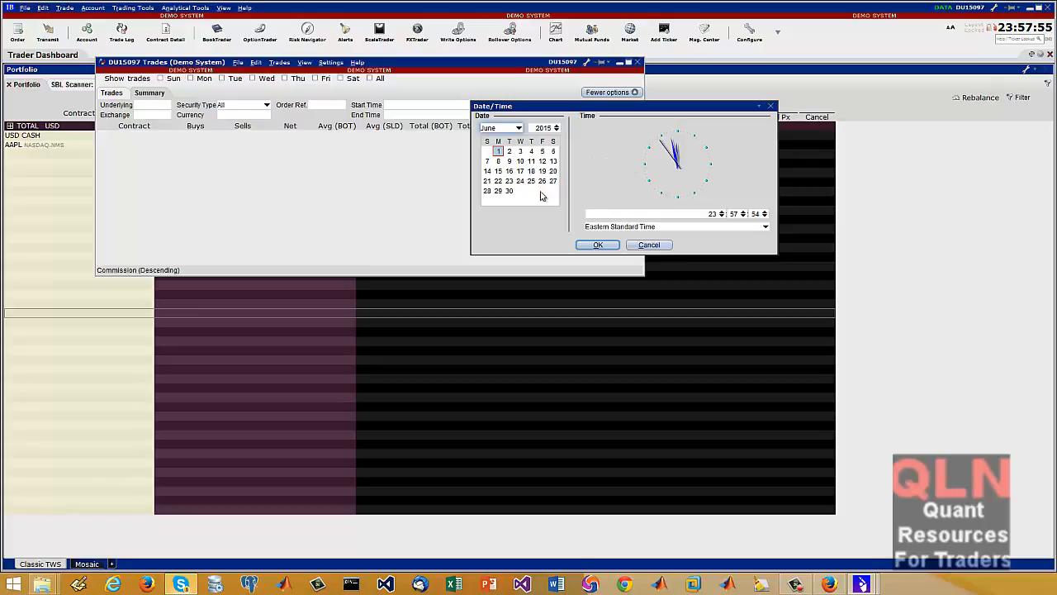
pyautogui.click(772, 107)
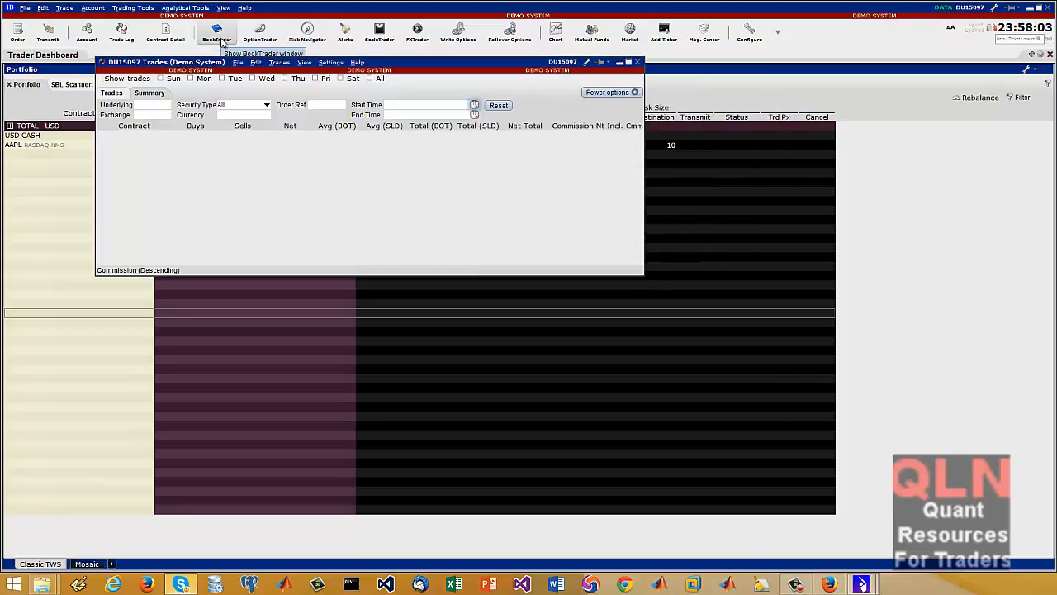
# Look over the log and trades views of the BookTrader window, and close it
pyautogui.click(222, 43)
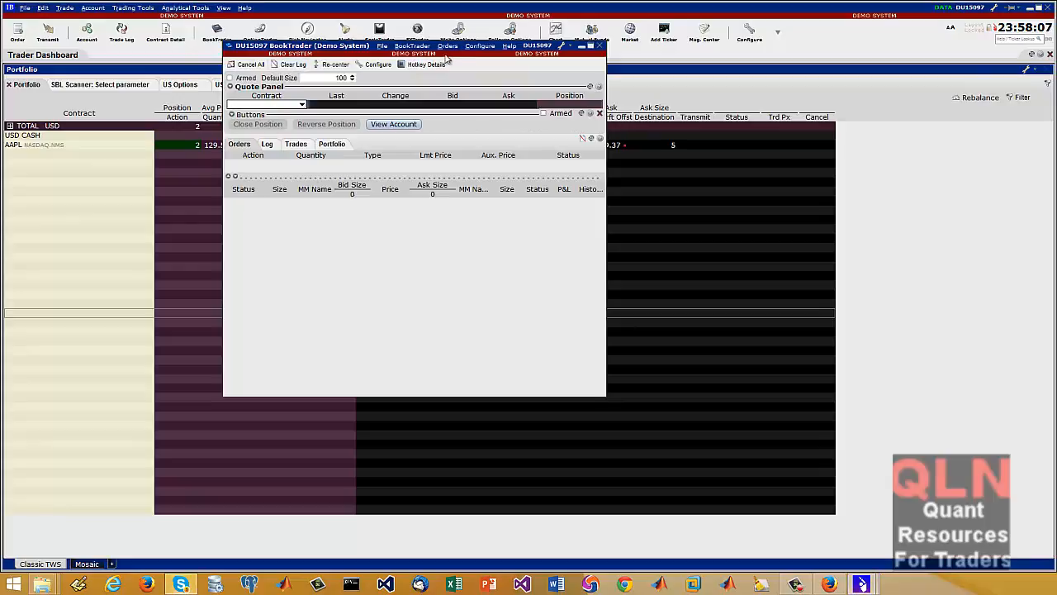
pyautogui.click(266, 145)
pyautogui.click(296, 145)
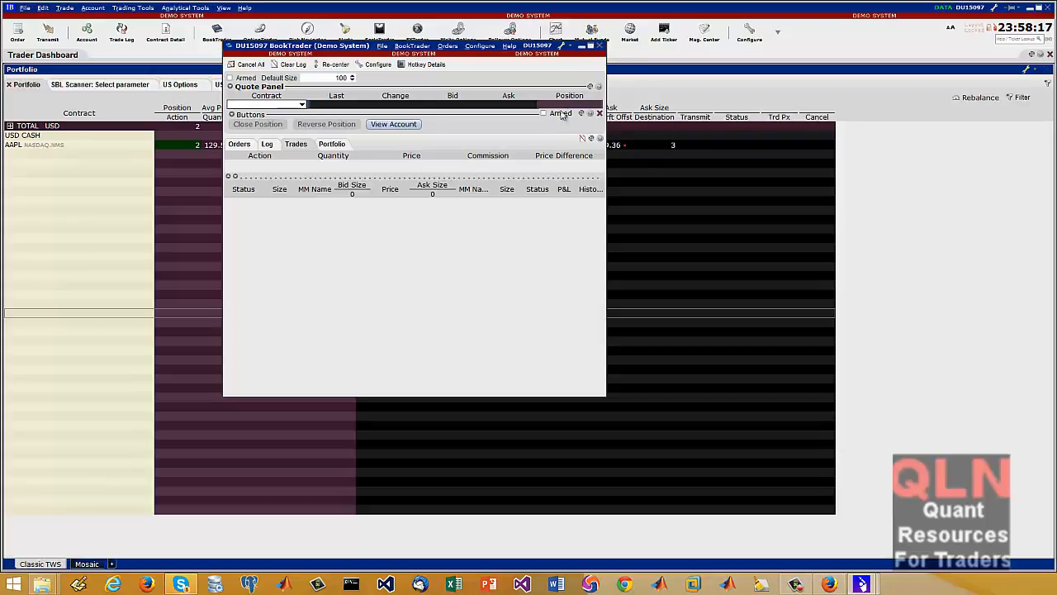
pyautogui.click(600, 45)
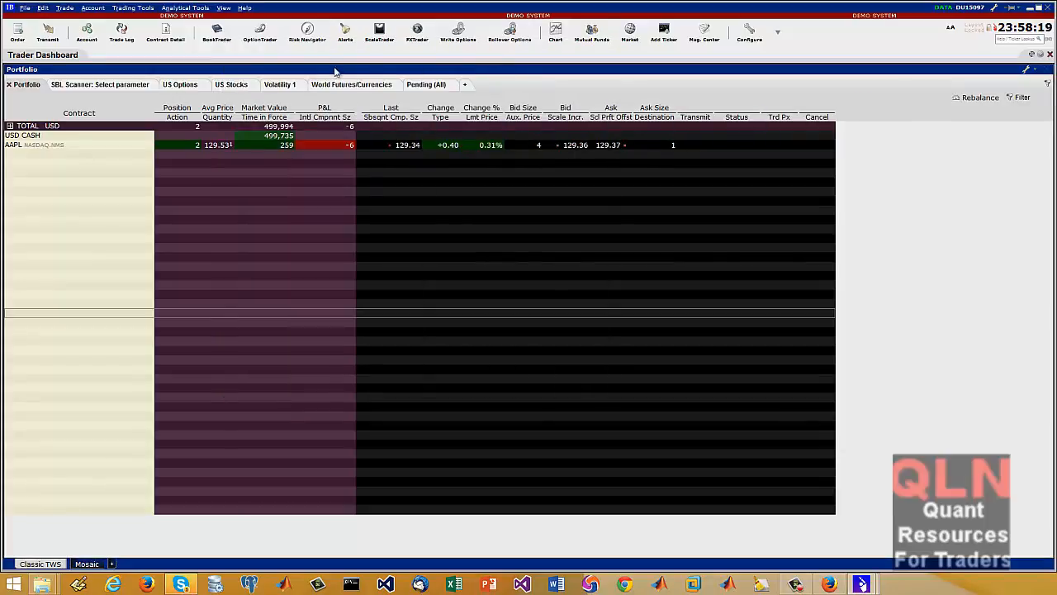
# Look over the log, trades, portfolio and Strategy Builder views of the OptionTrader window, and close it
pyautogui.click(261, 35)
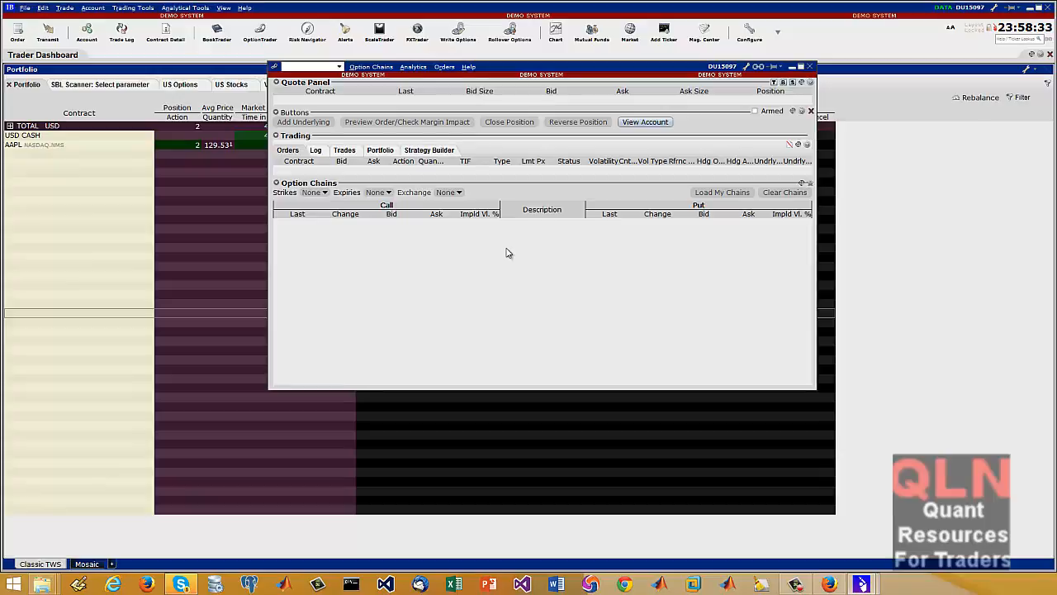
pyautogui.click(316, 151)
pyautogui.click(351, 152)
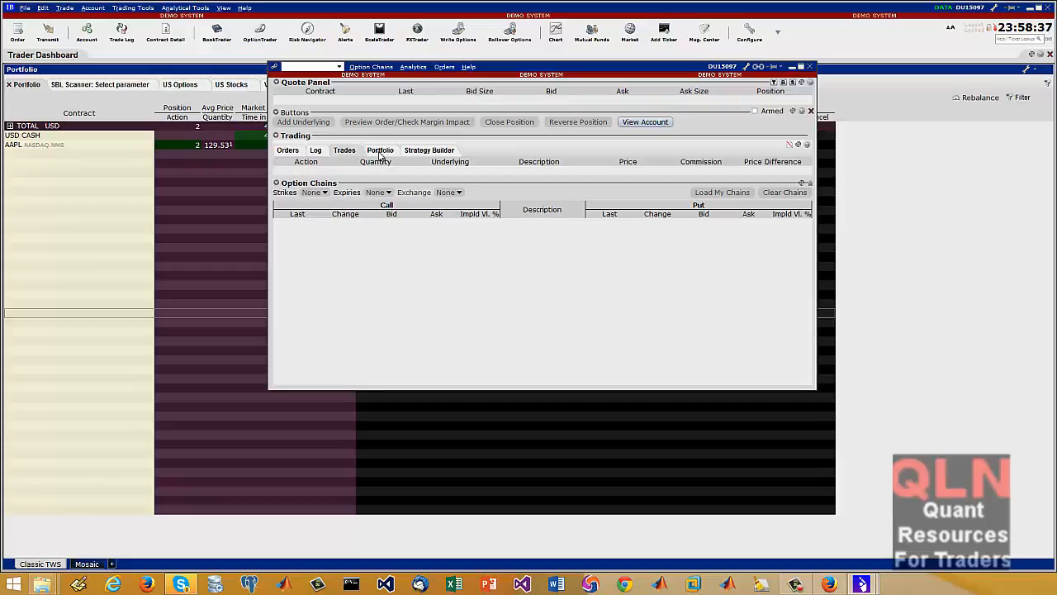
pyautogui.click(380, 153)
pyautogui.click(429, 150)
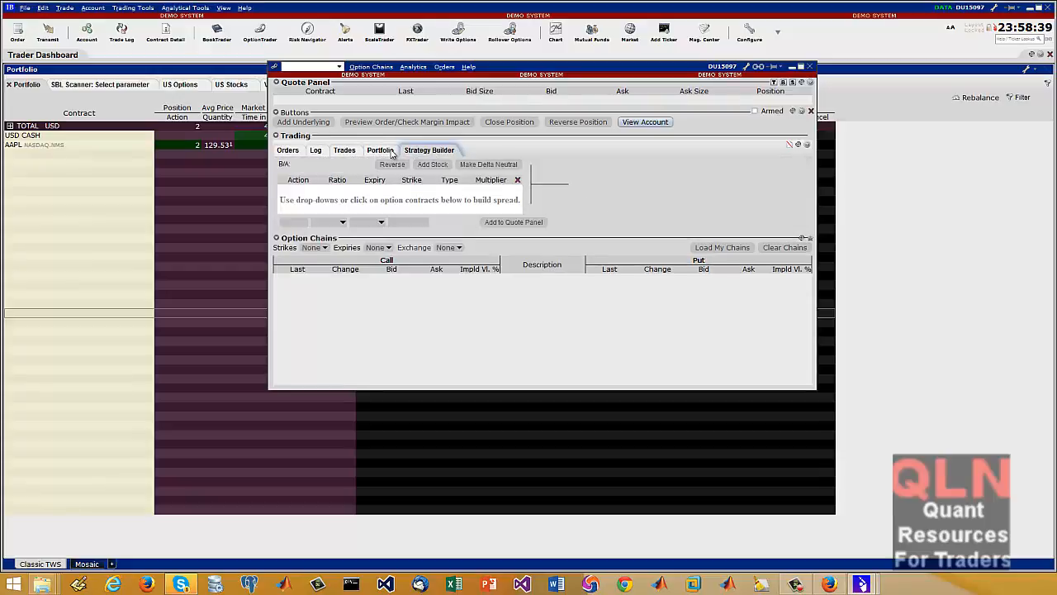
pyautogui.click(380, 150)
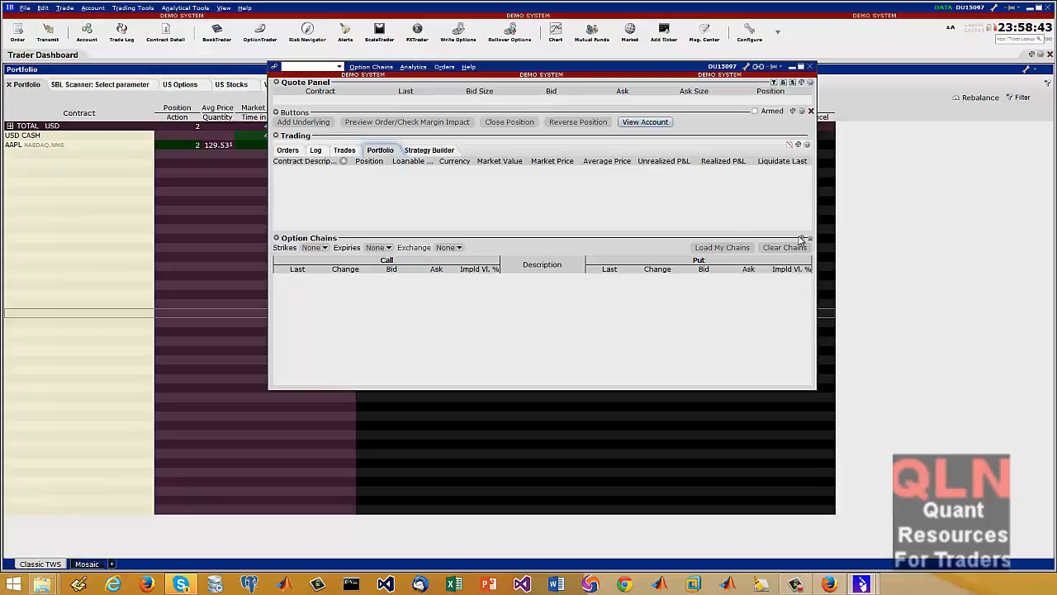
pyautogui.click(452, 151)
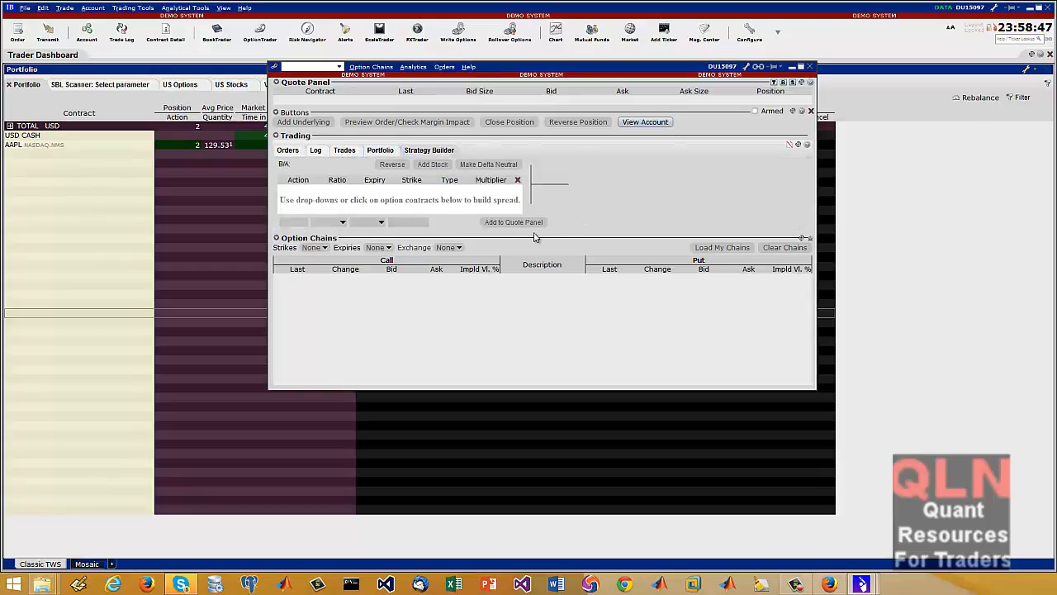
pyautogui.click(812, 67)
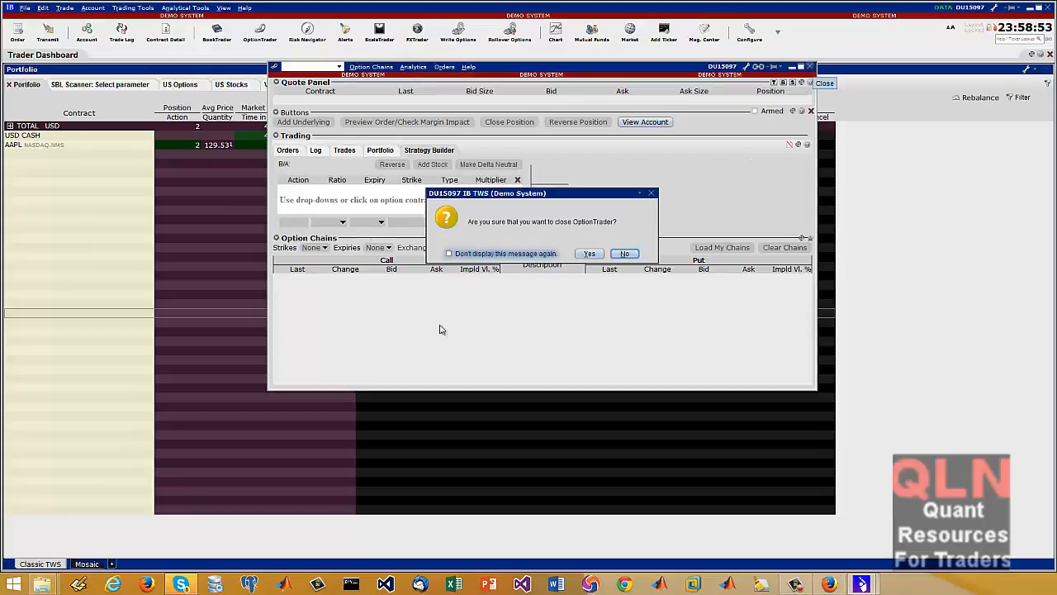
pyautogui.click(600, 253)
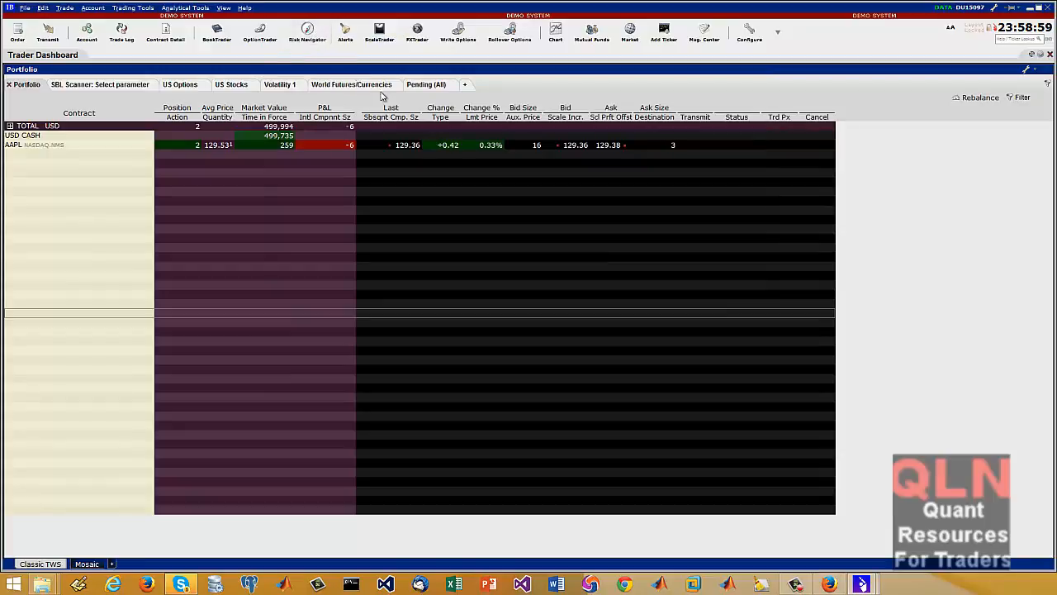
# Open the Risk Navigator, bring it into view over the portfolio, and expand AAPL under All Underlyings to examine its position
pyautogui.click(308, 31)
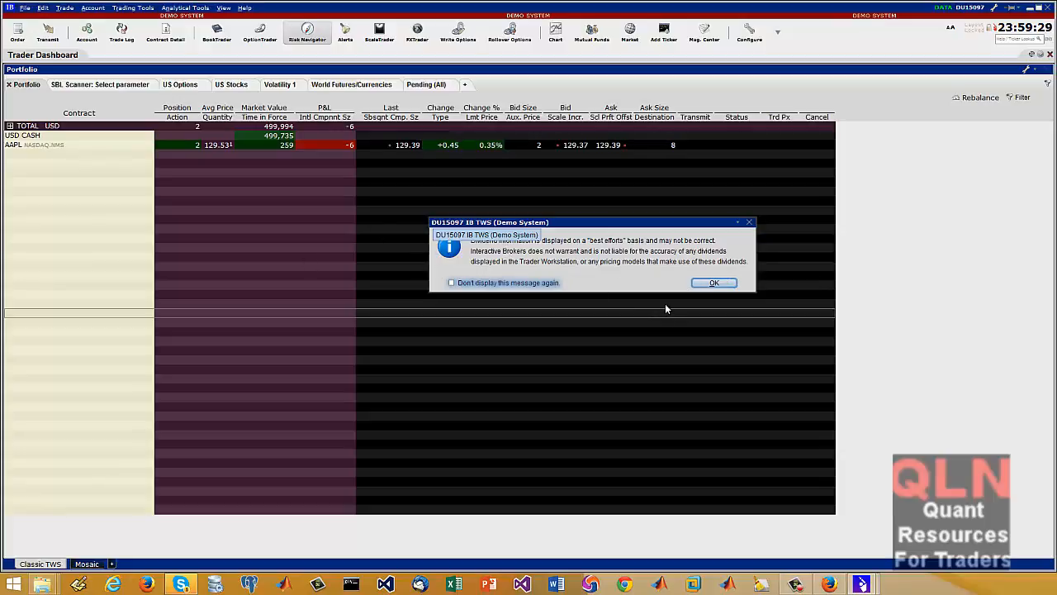
pyautogui.click(714, 283)
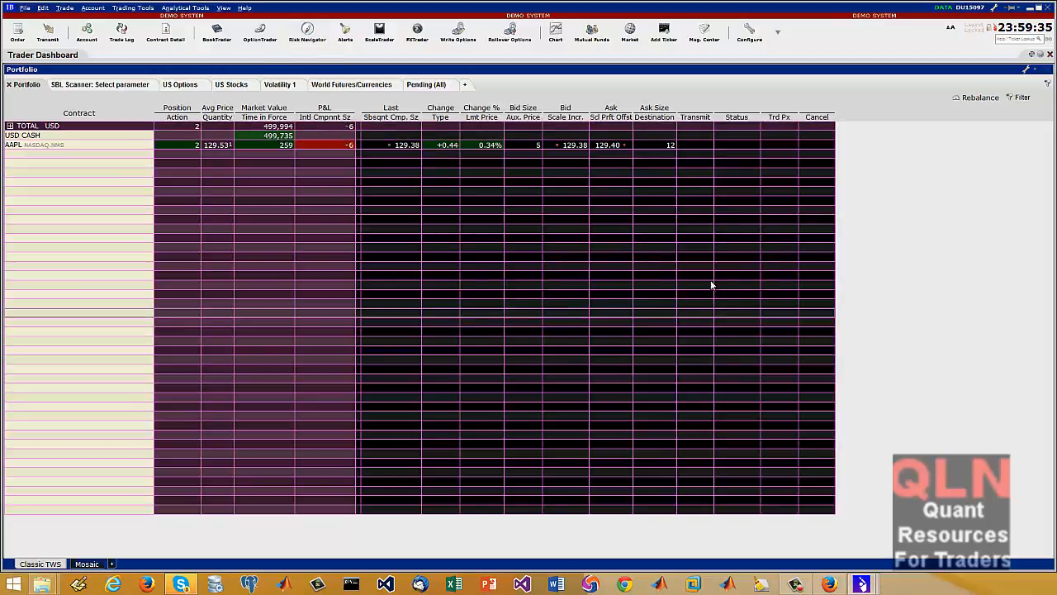
pyautogui.click(111, 239)
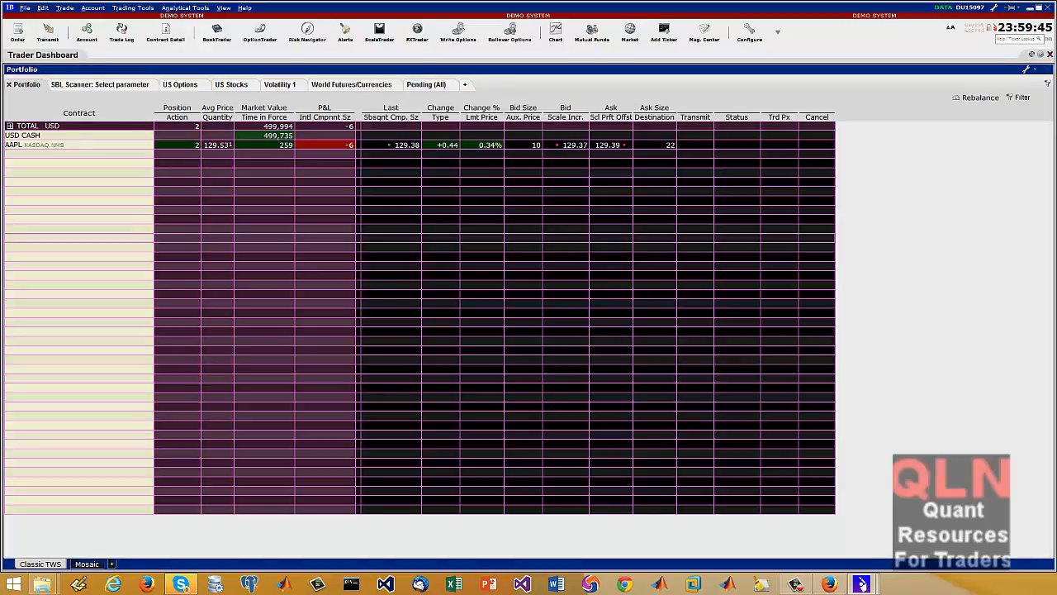
pyautogui.moveTo(1, 117); pyautogui.dragTo(613, 113)
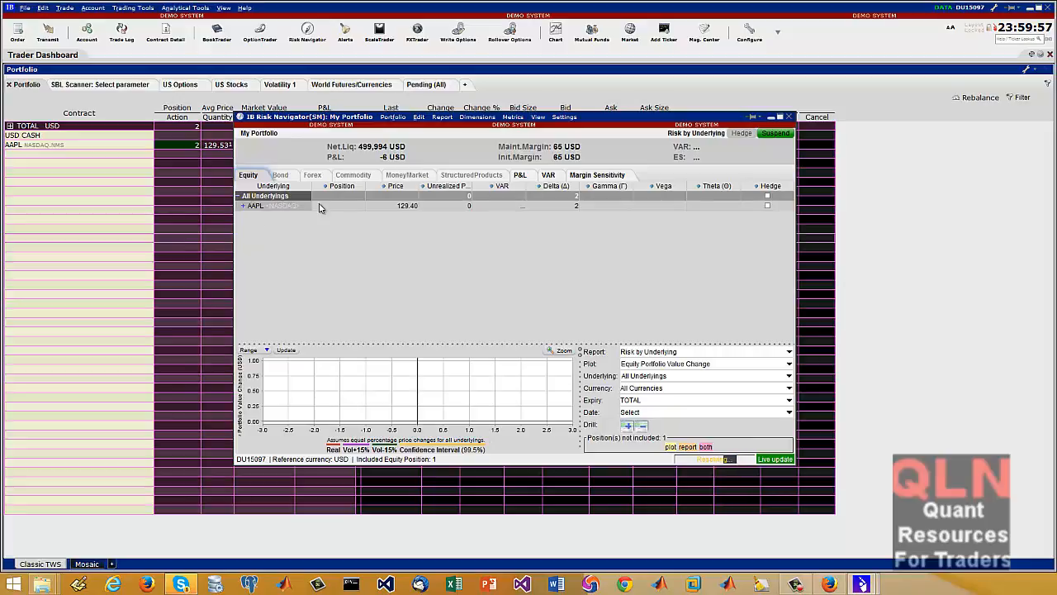
pyautogui.doubleClick(271, 208)
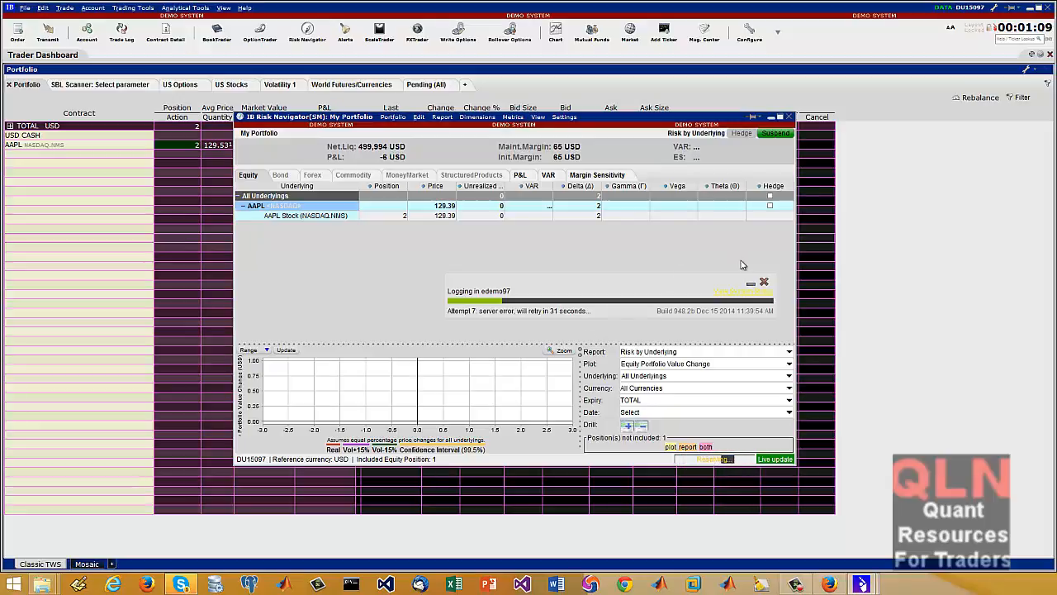
# Cancel the reconnection attempt and log in again with the demo account's user name and password
pyautogui.click(764, 281)
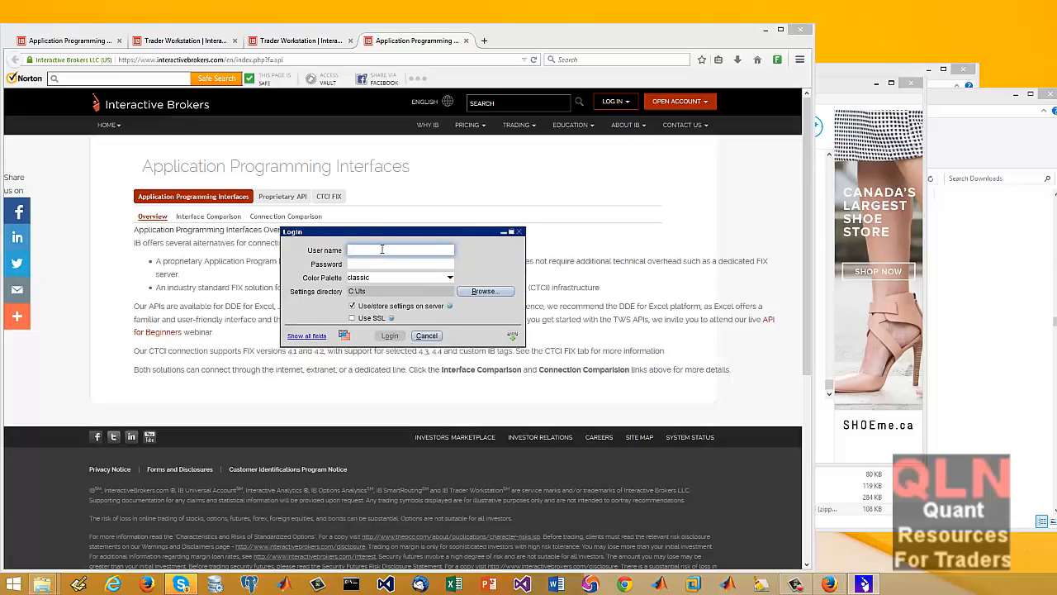
pyautogui.write('mo')
pyautogui.press('Tab')
pyautogui.write('d')
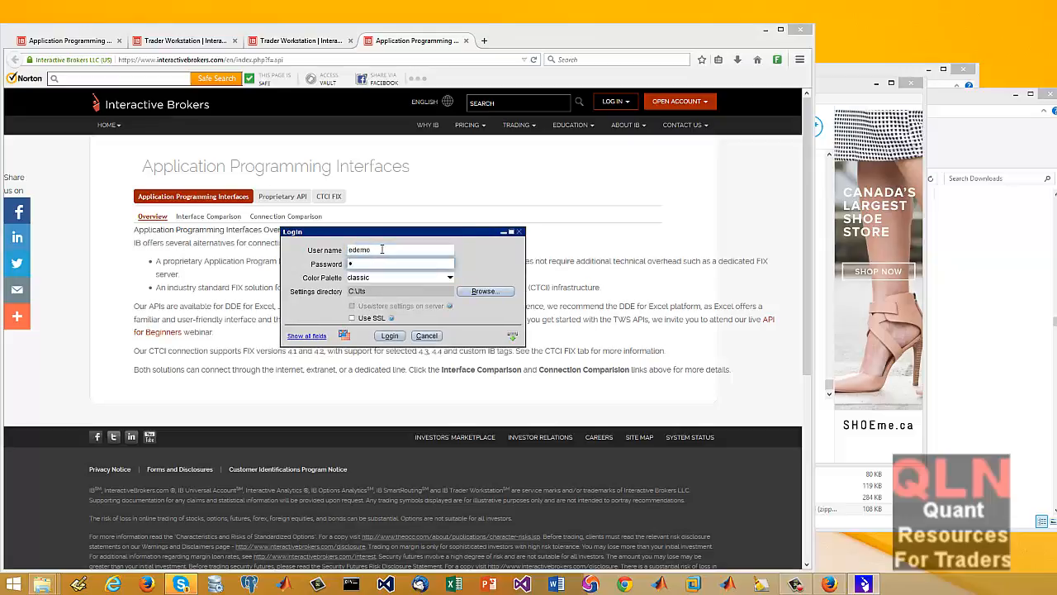
pyautogui.press('BackSpace')
pyautogui.write('demouser')
pyautogui.click(388, 336)
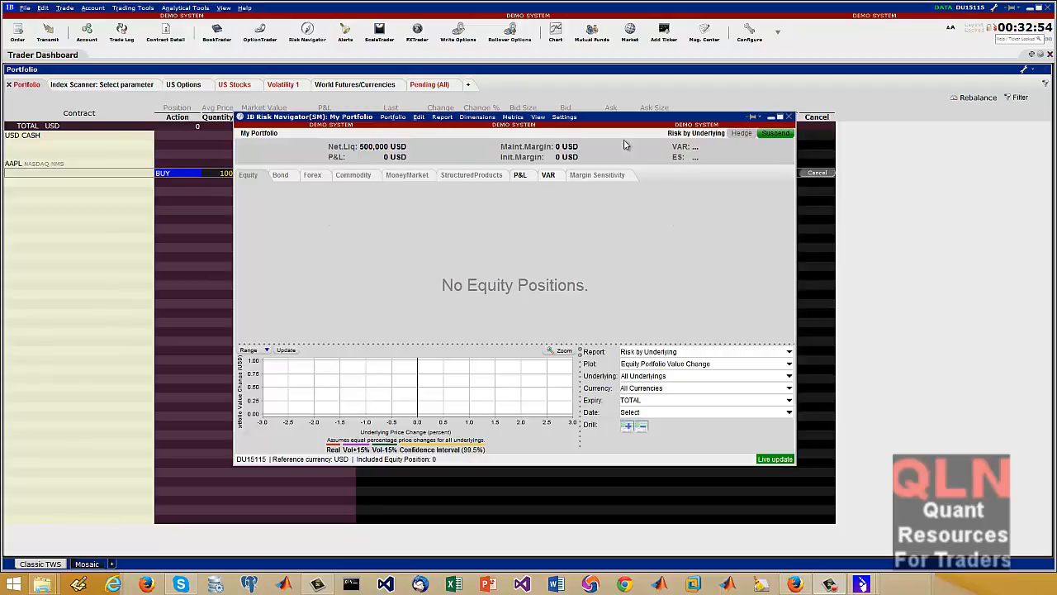
# View the VAR and P&L reports in the Risk Navigator, and close it
pyautogui.click(553, 175)
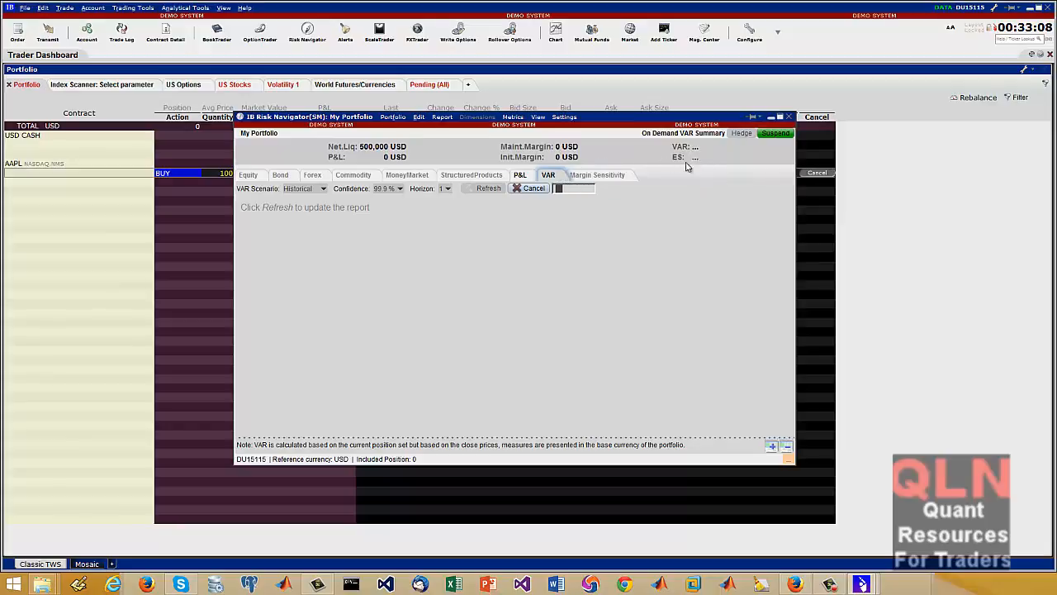
pyautogui.click(520, 176)
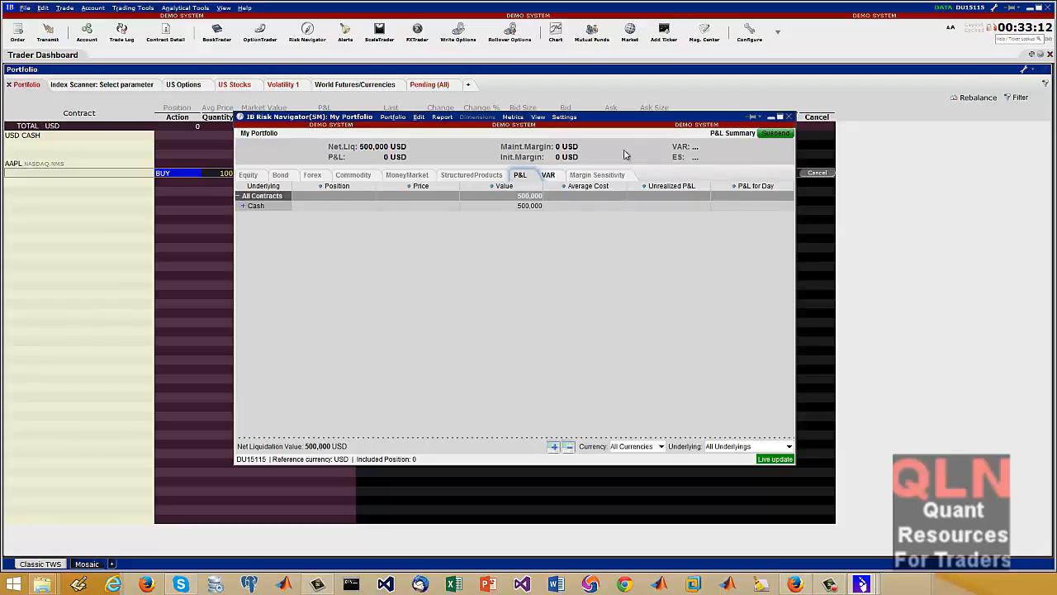
pyautogui.click(789, 117)
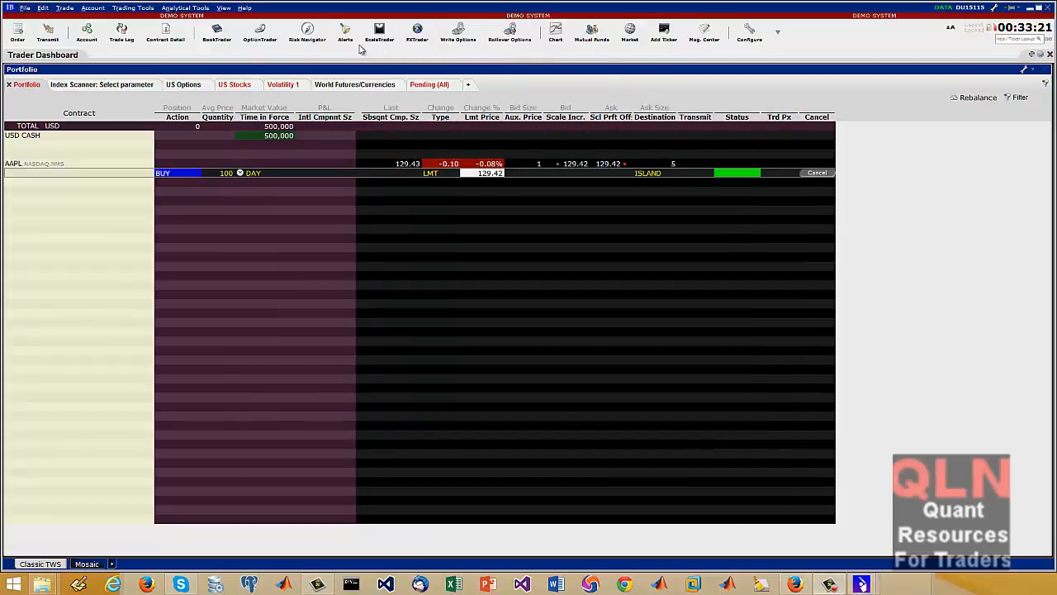
# Open the Alerts window and create two new alerts, arranging the windows so the latest alert's settings are visible
pyautogui.click(345, 34)
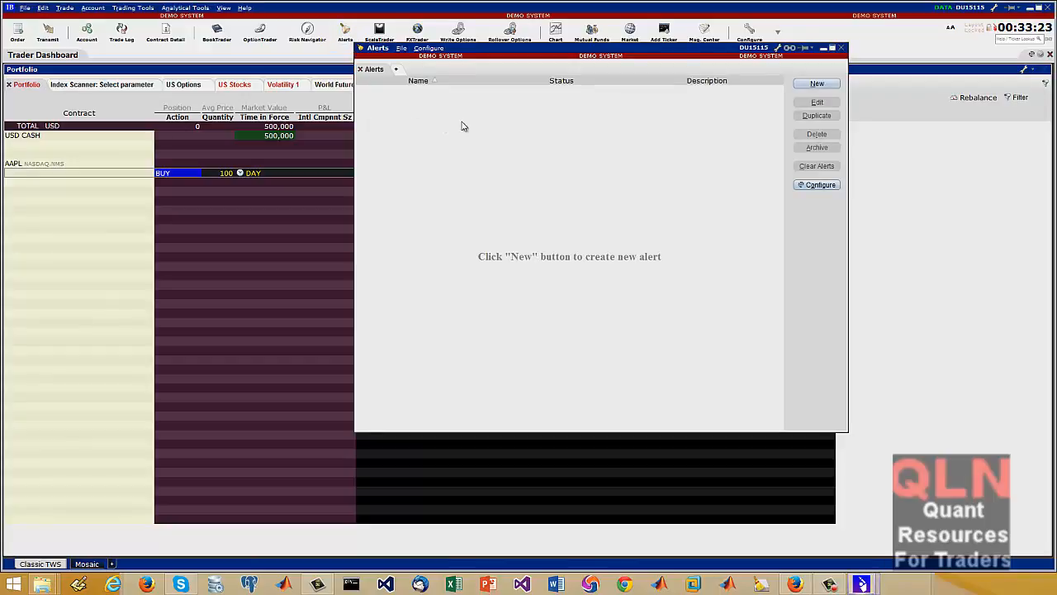
pyautogui.moveTo(661, 53); pyautogui.dragTo(491, 96)
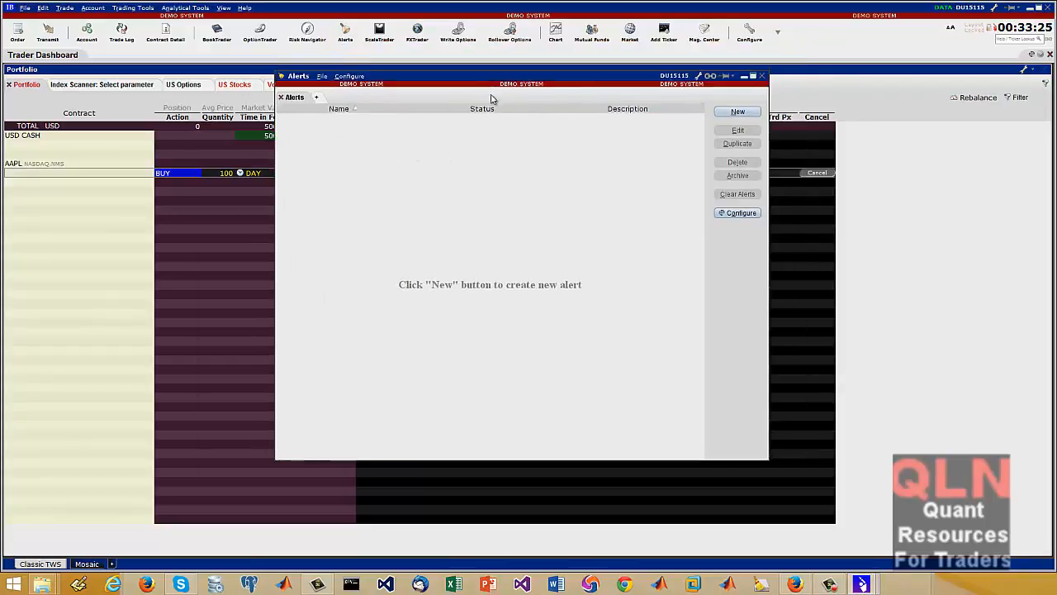
pyautogui.click(647, 126)
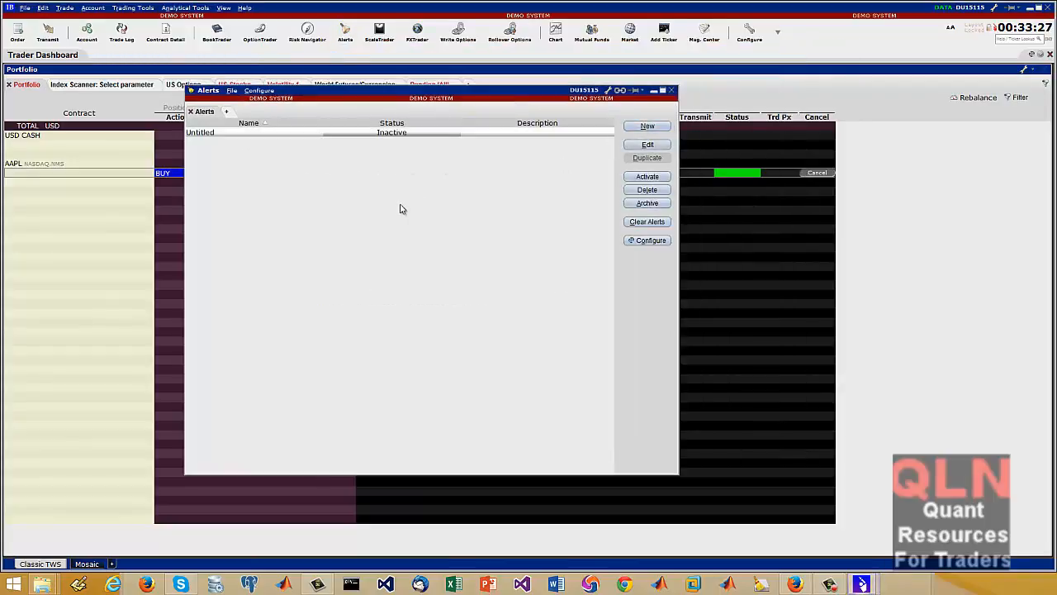
pyautogui.click(649, 127)
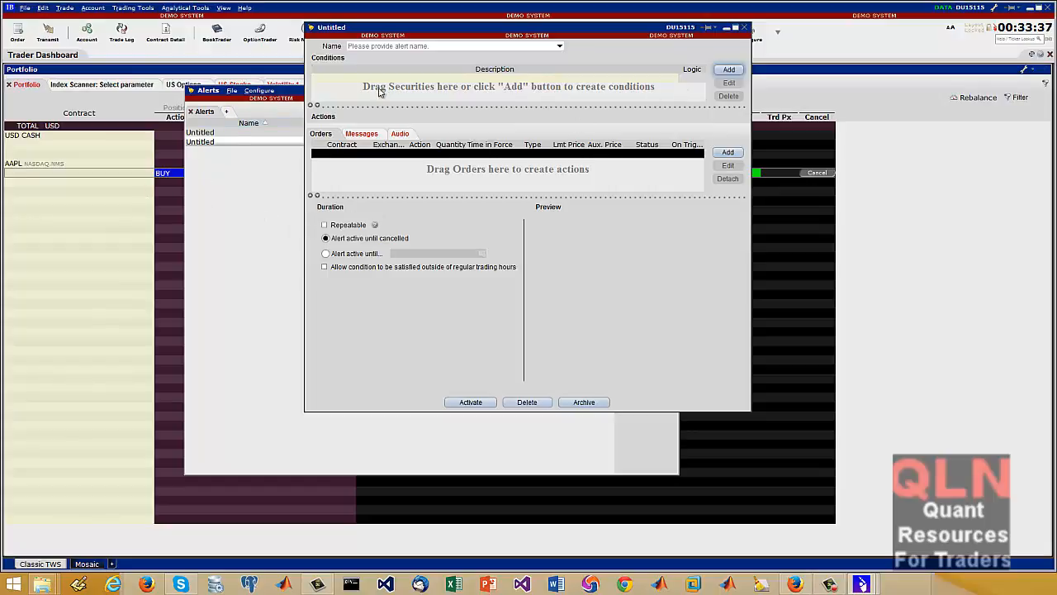
pyautogui.moveTo(473, 33); pyautogui.dragTo(595, 60)
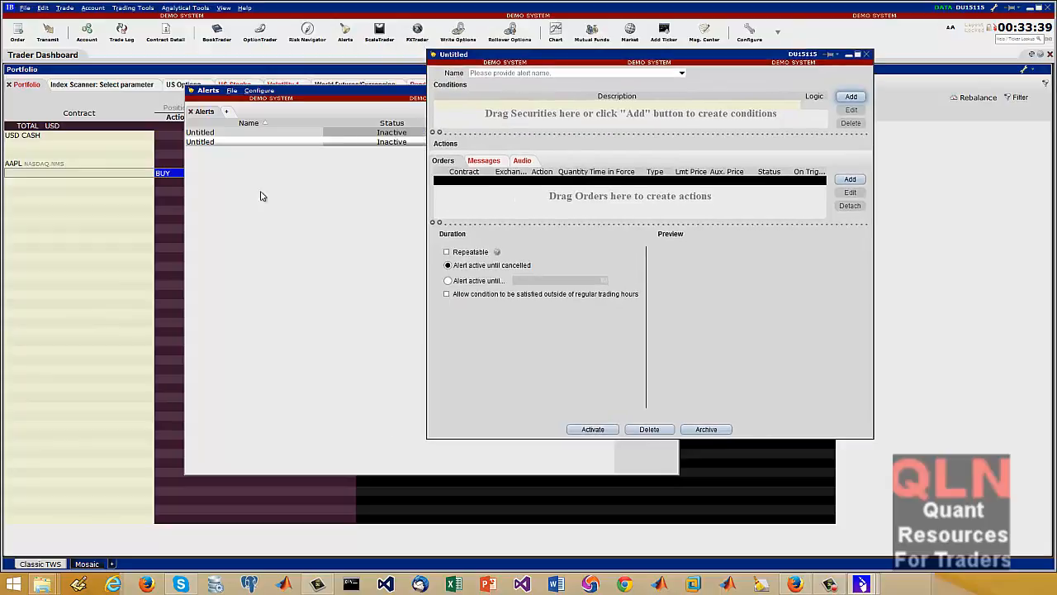
# Bring the untitled alert's settings window back in front and move it clear of the portfolio
pyautogui.click(165, 172)
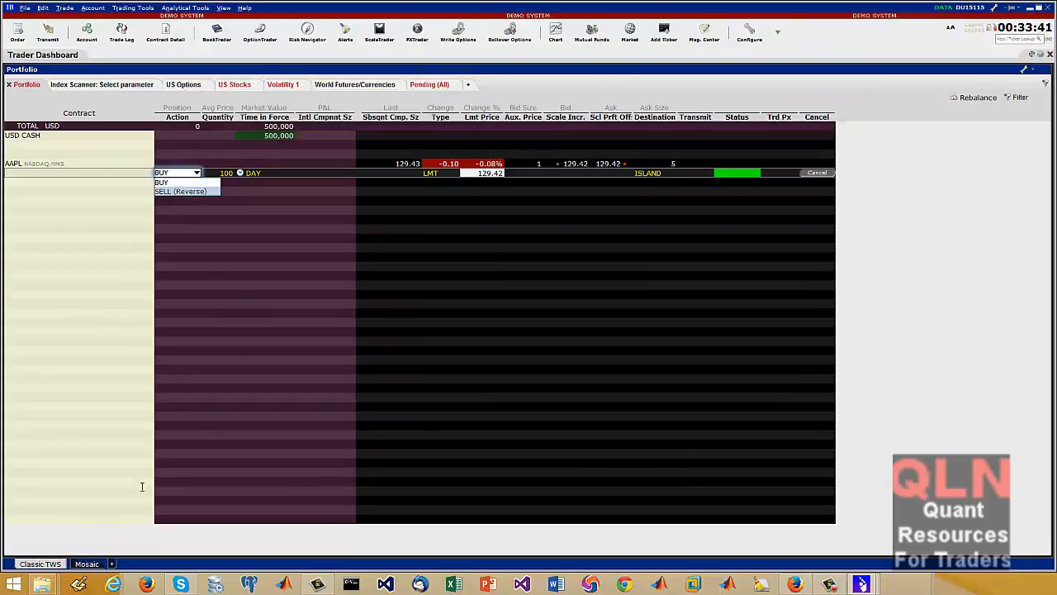
pyautogui.click(859, 584)
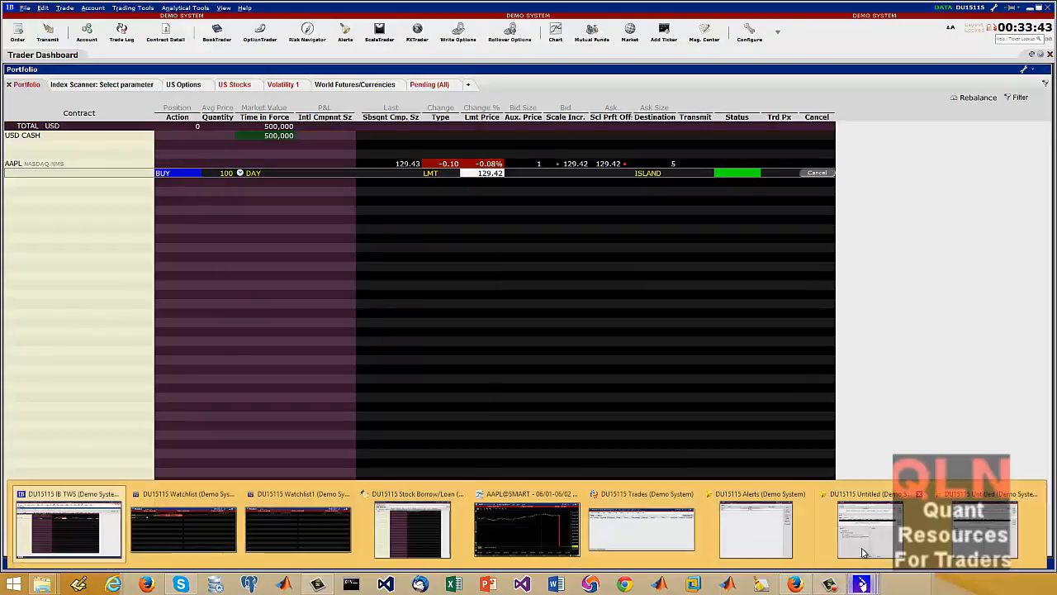
pyautogui.click(991, 535)
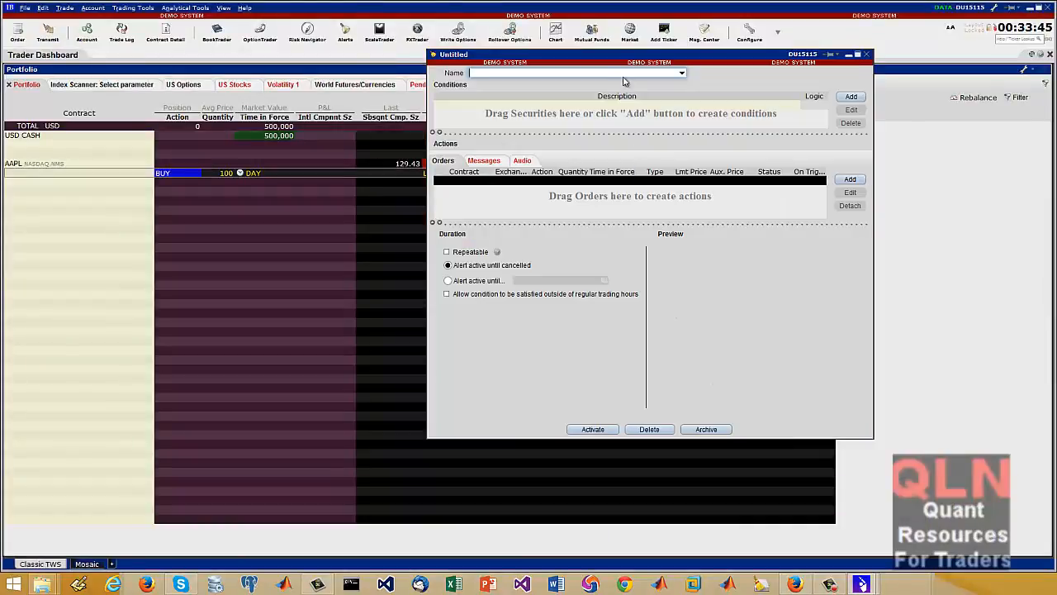
pyautogui.moveTo(621, 55); pyautogui.dragTo(0, 113)
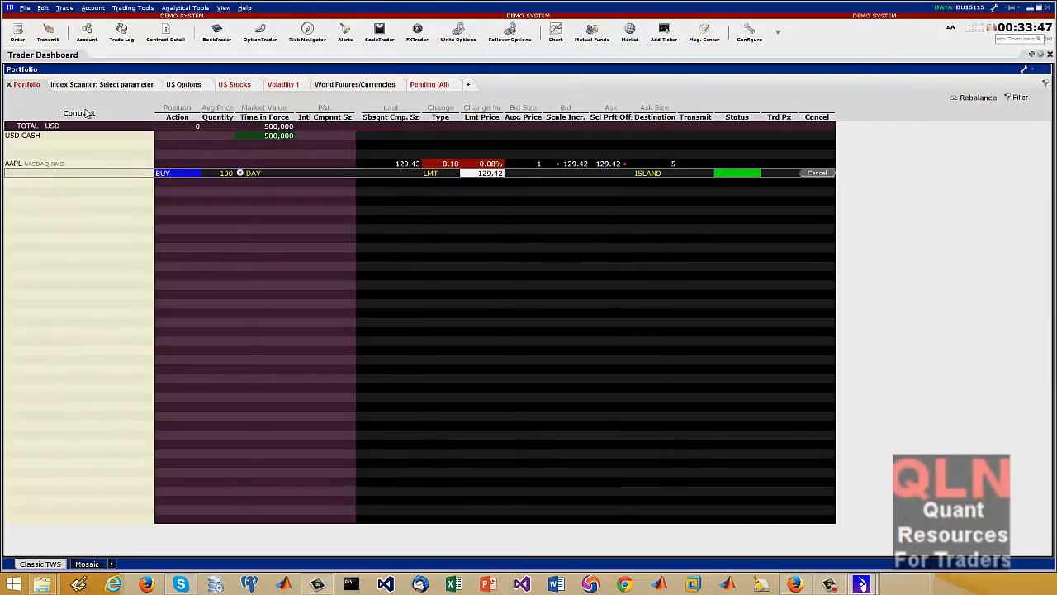
# Select the AAPL ticker row in the portfolio and close the stray folder window overlapping it
pyautogui.click(177, 174)
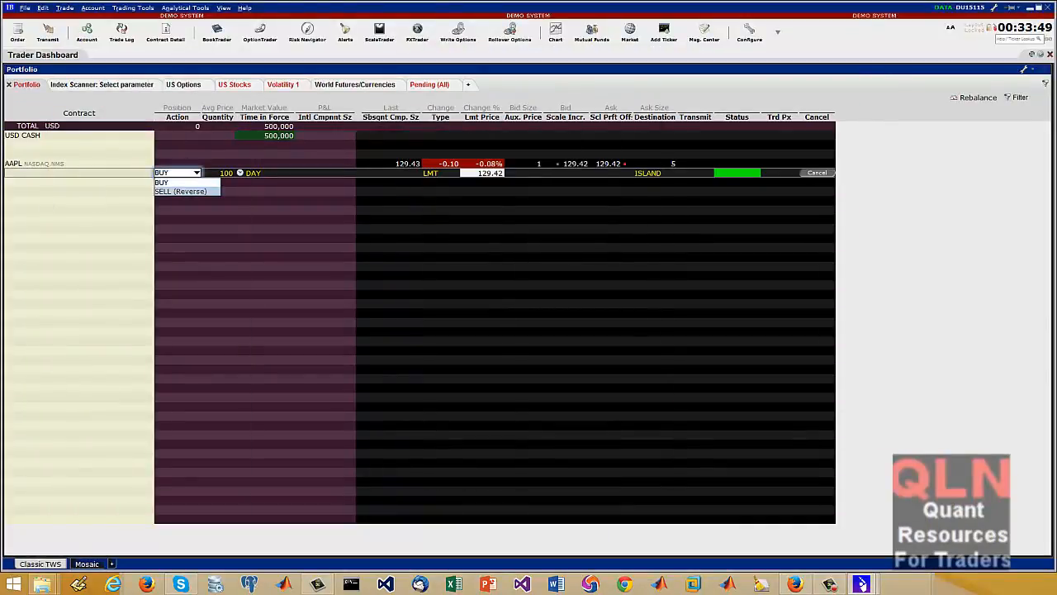
pyautogui.click(101, 198)
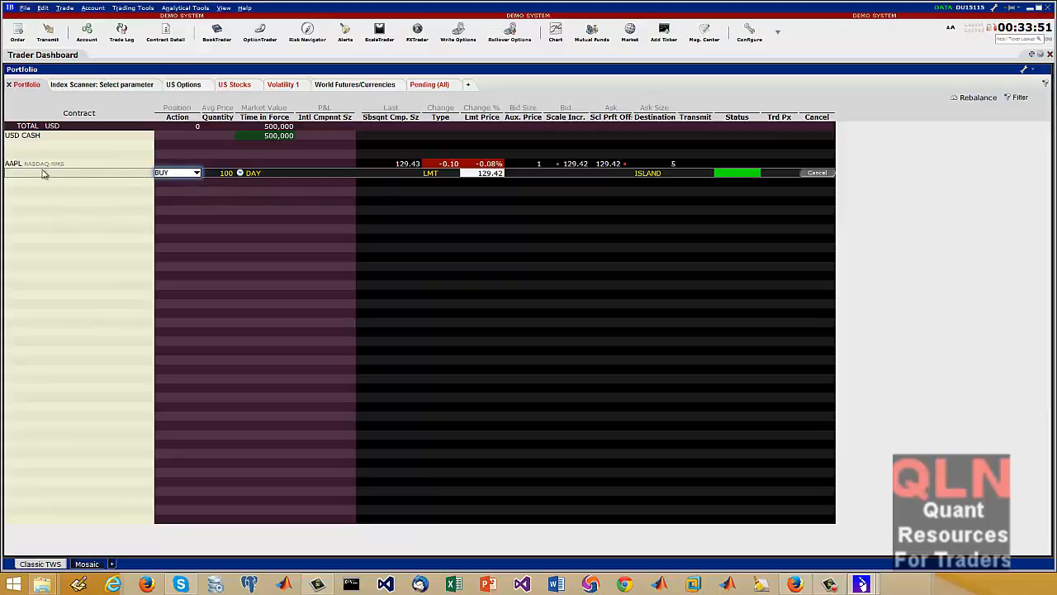
pyautogui.click(8, 167)
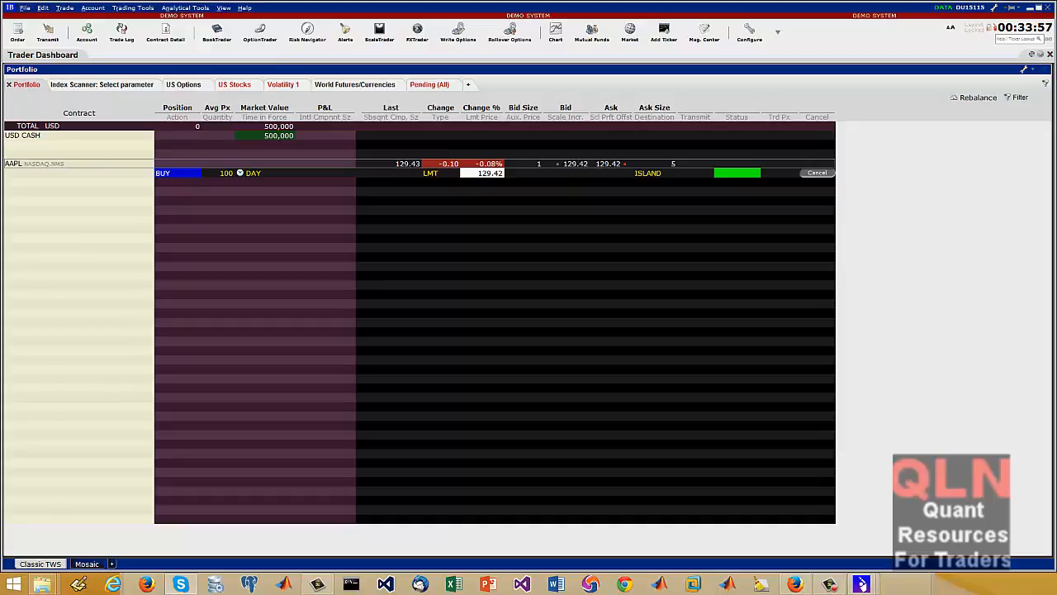
pyautogui.hotkey('alt', 'Tab')
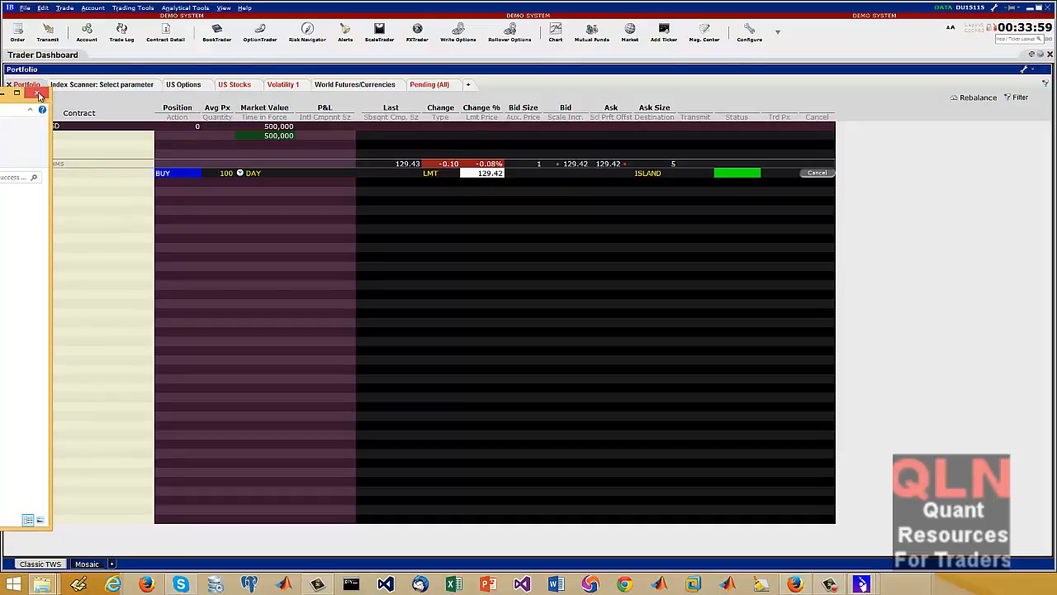
pyautogui.click(38, 93)
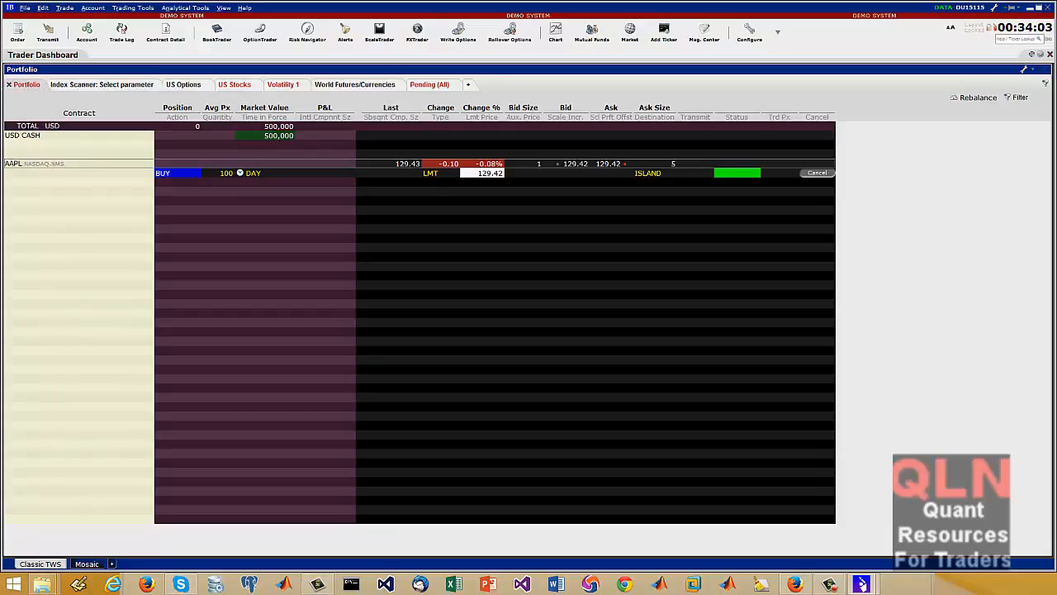
# Add a price condition of AAPL >= 120 with the default method to the untitled alert and activate the alert
pyautogui.moveTo(311, 249); pyautogui.dragTo(524, 251)
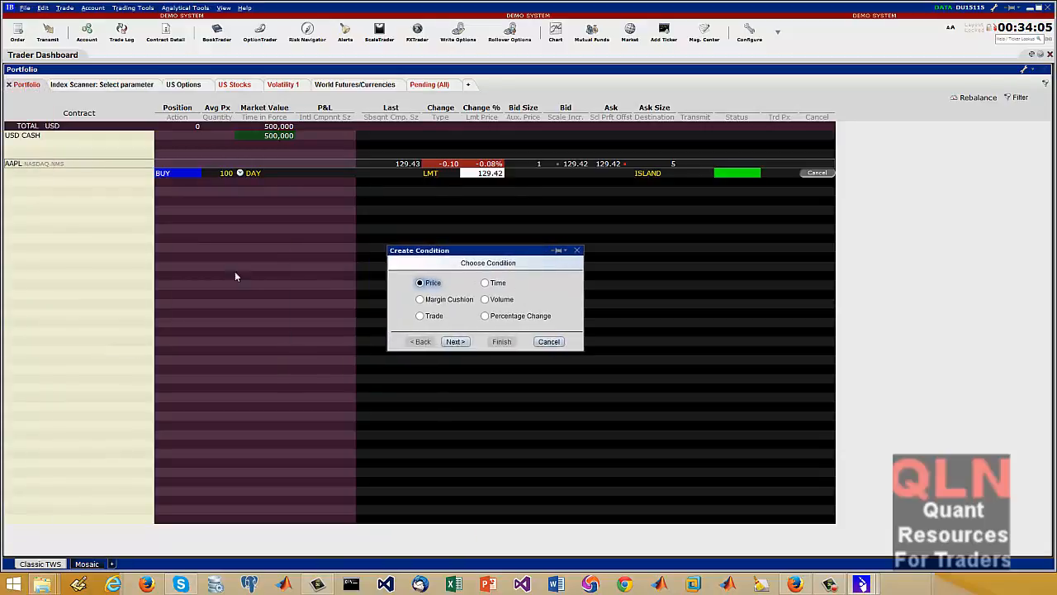
pyautogui.click(457, 342)
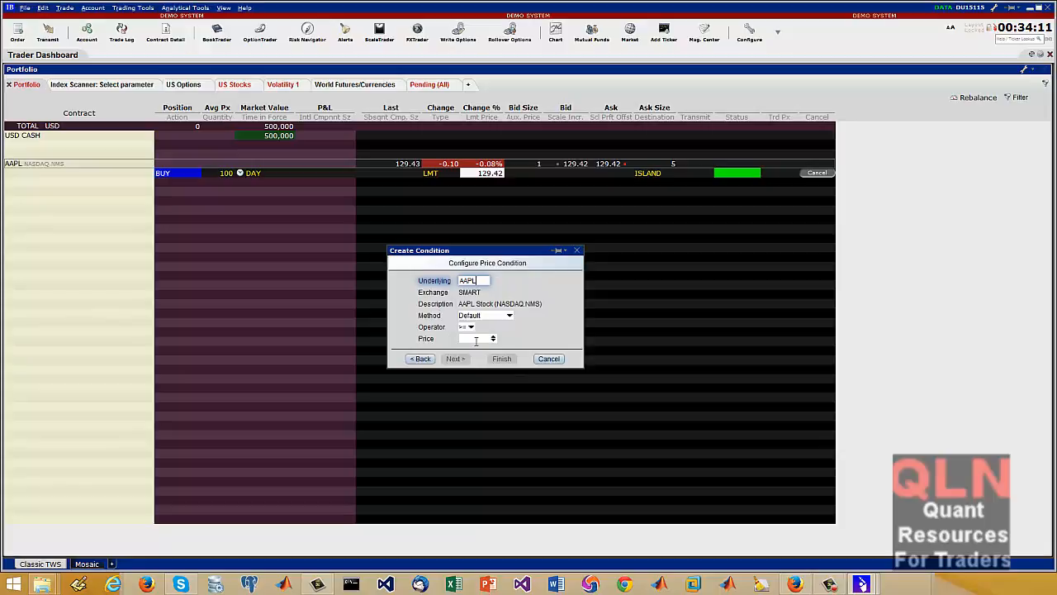
pyautogui.click(476, 340)
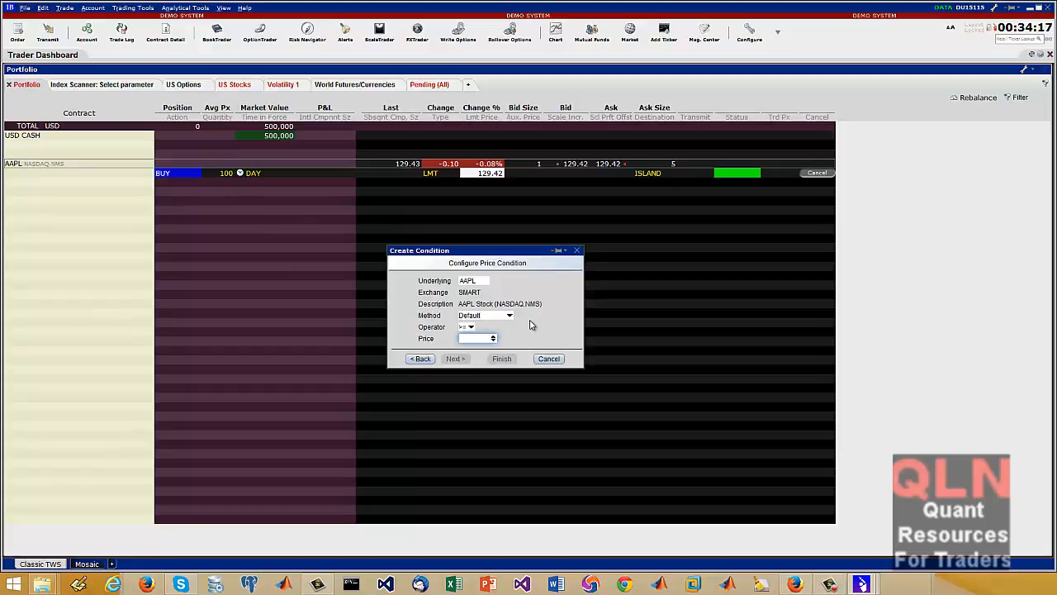
pyautogui.write('120')
pyautogui.click(508, 359)
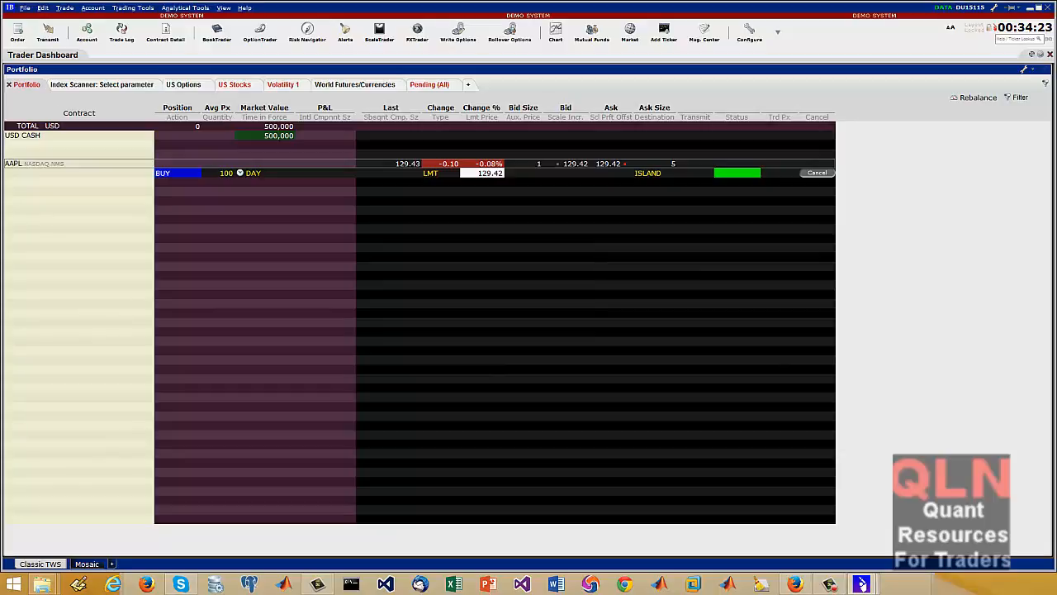
pyautogui.moveTo(0, 108); pyautogui.dragTo(695, 109)
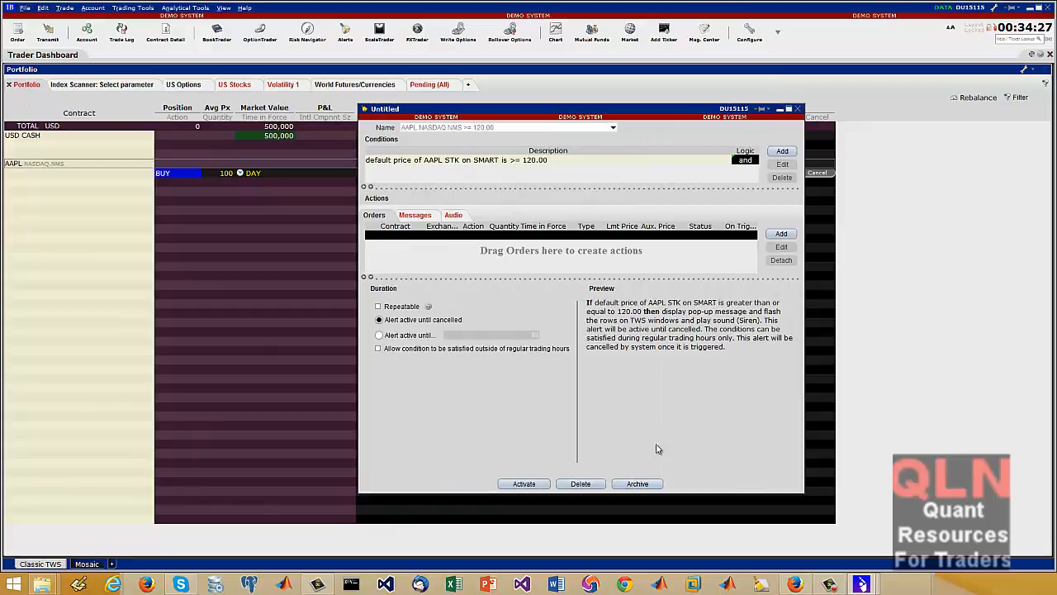
pyautogui.click(522, 484)
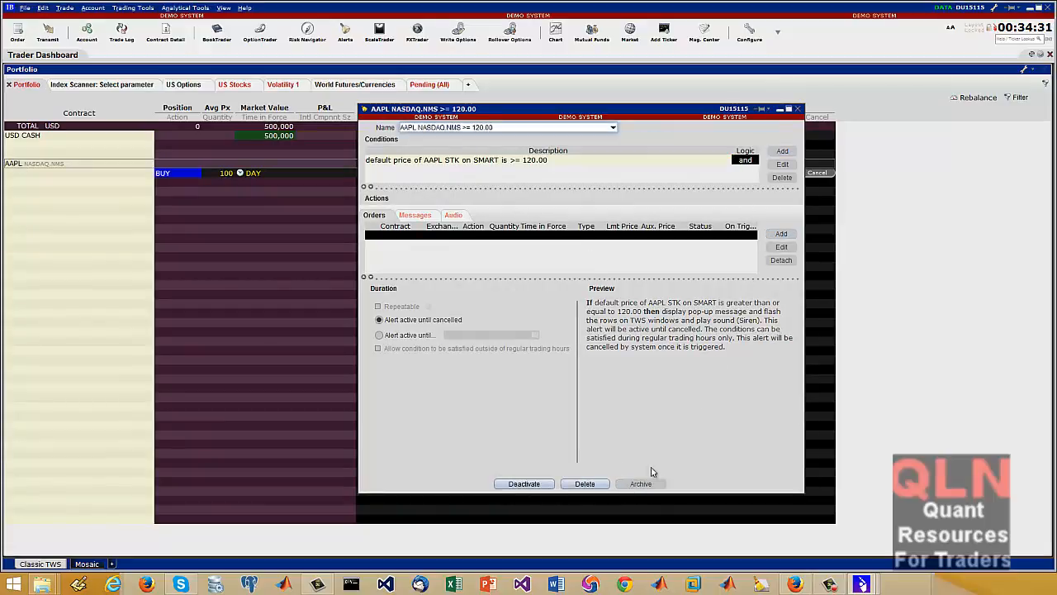
# Deactivate the AAPL >= 120.00 alert and delete it, agreeing to the deletion
pyautogui.click(525, 484)
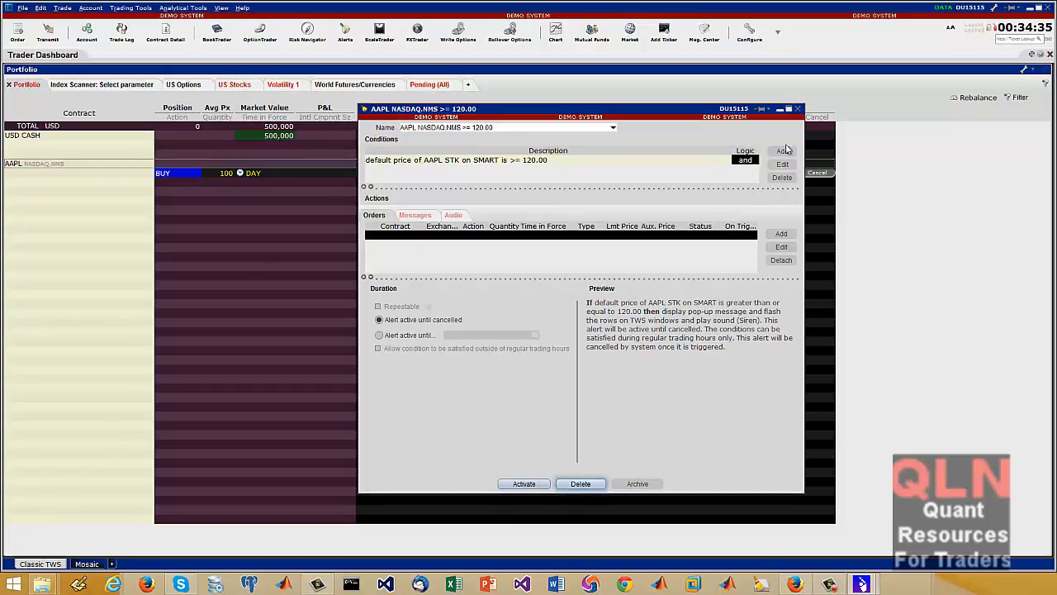
pyautogui.click(599, 486)
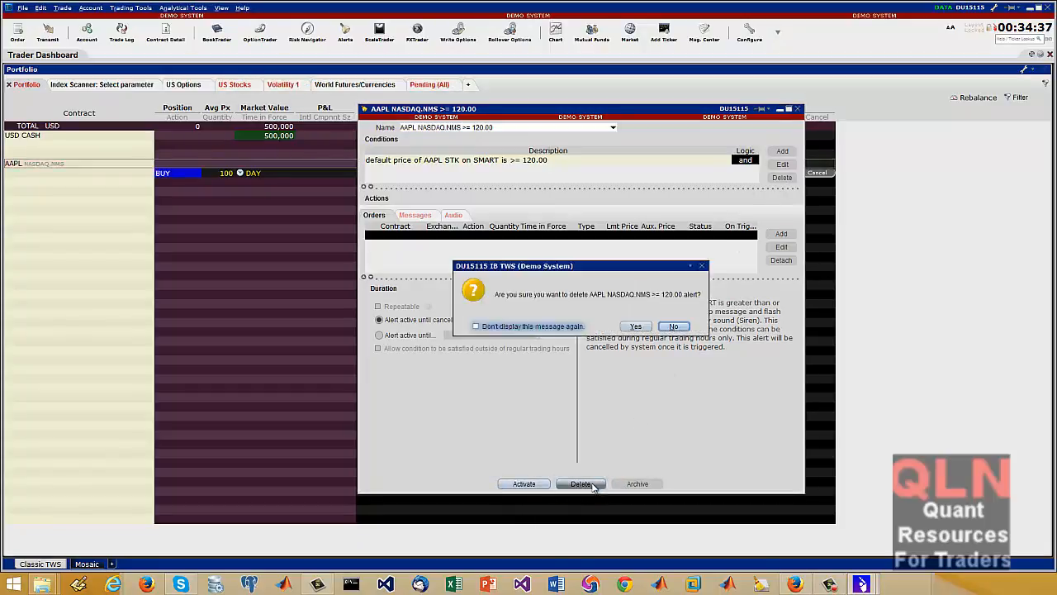
pyautogui.click(641, 327)
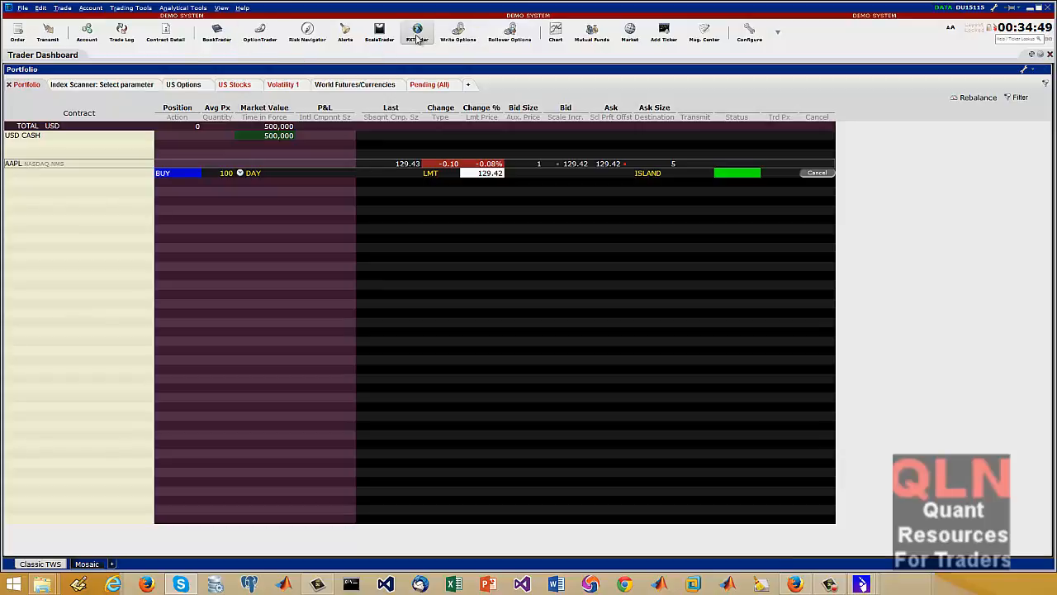
# Open ScaleTrader for AAPL in an enlarged window and try to transmit the buy order with an initial component size of 10
pyautogui.click(380, 35)
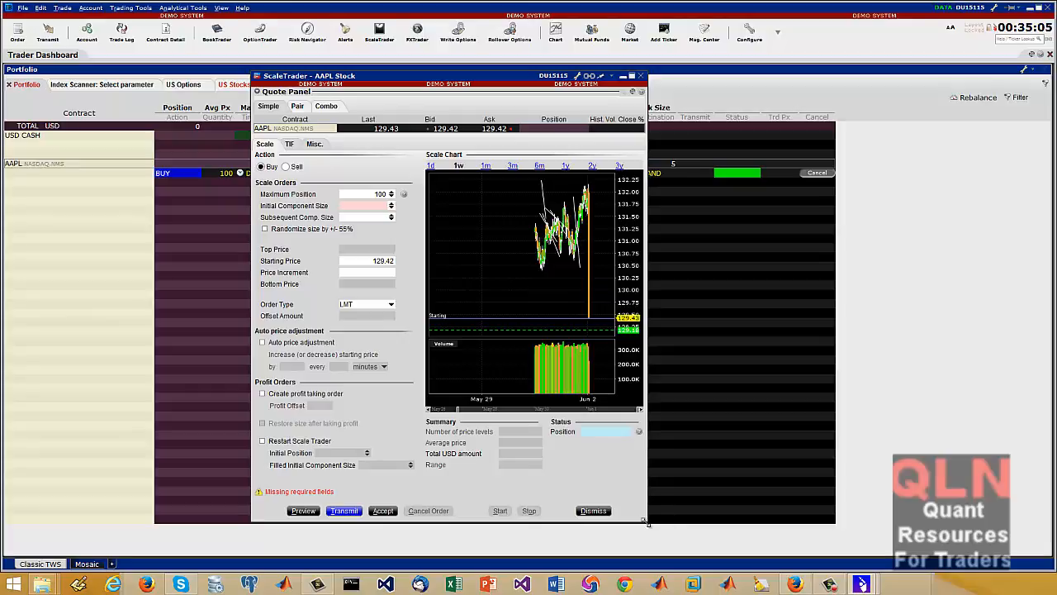
pyautogui.moveTo(645, 520); pyautogui.dragTo(947, 555)
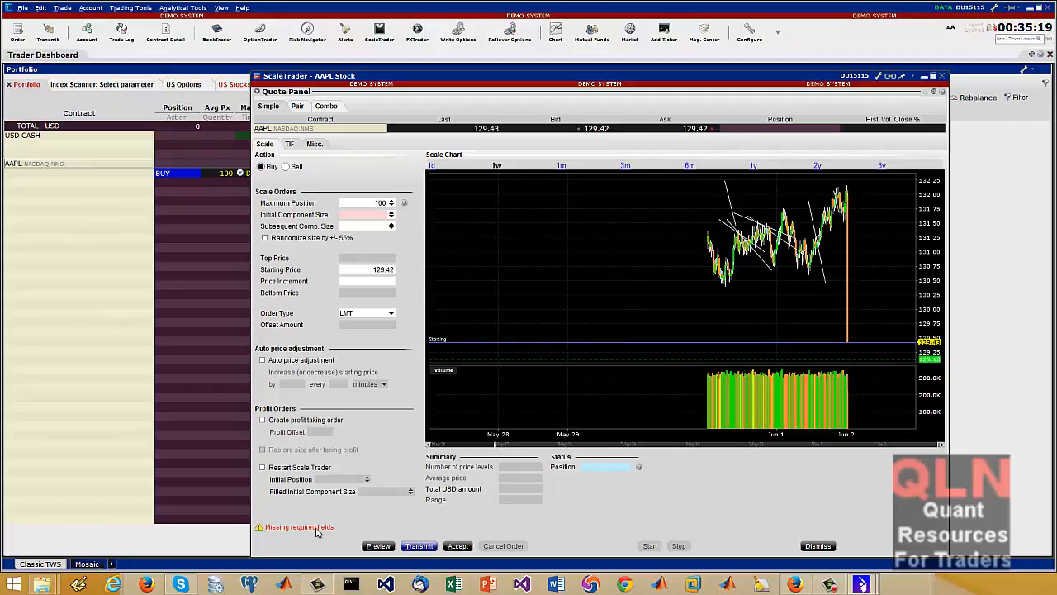
pyautogui.click(381, 214)
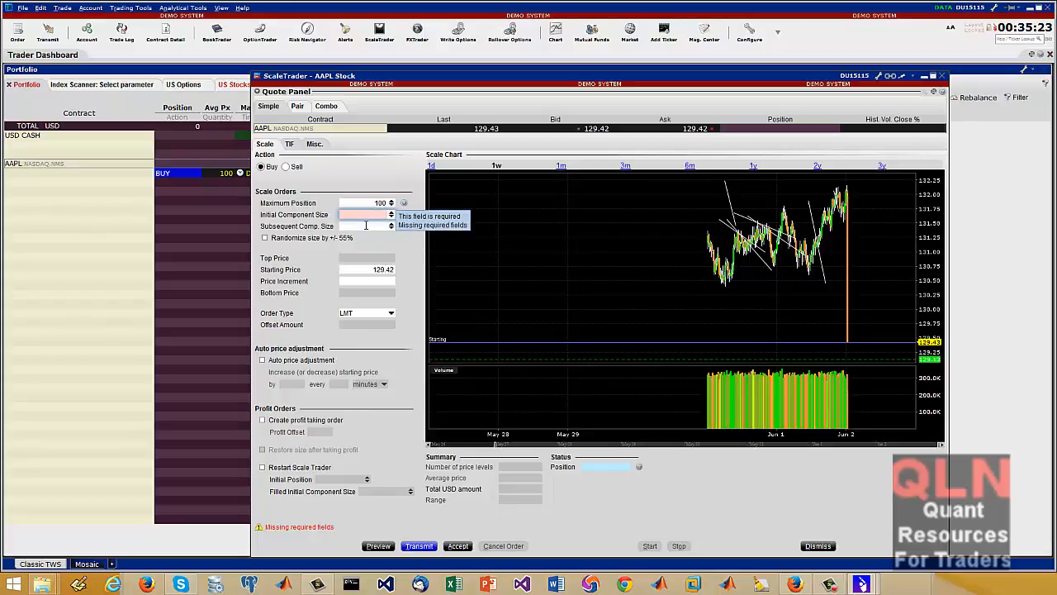
pyautogui.write('10')
pyautogui.press('Tab')
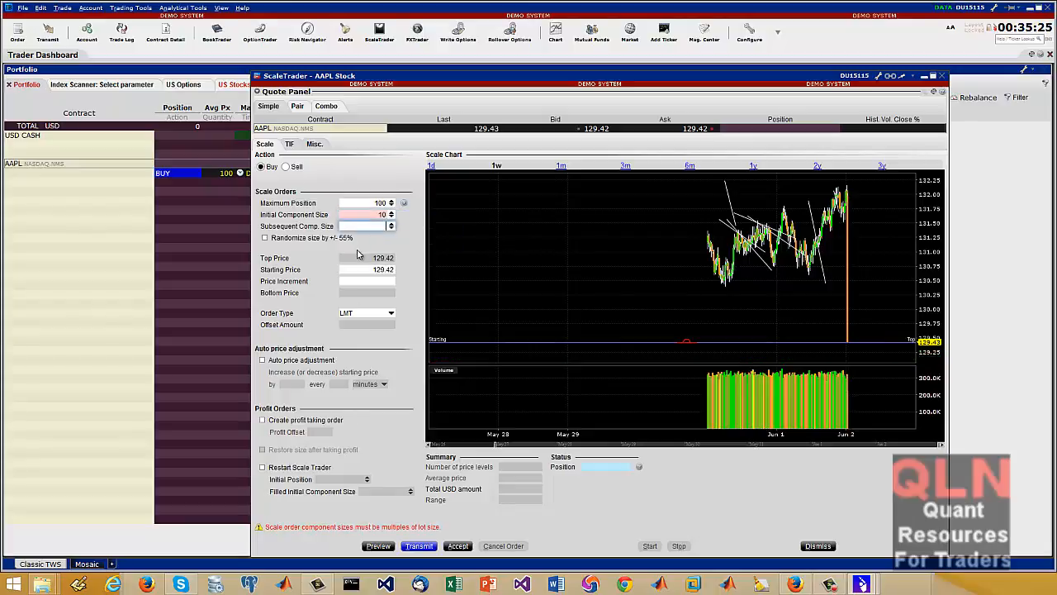
pyautogui.click(423, 547)
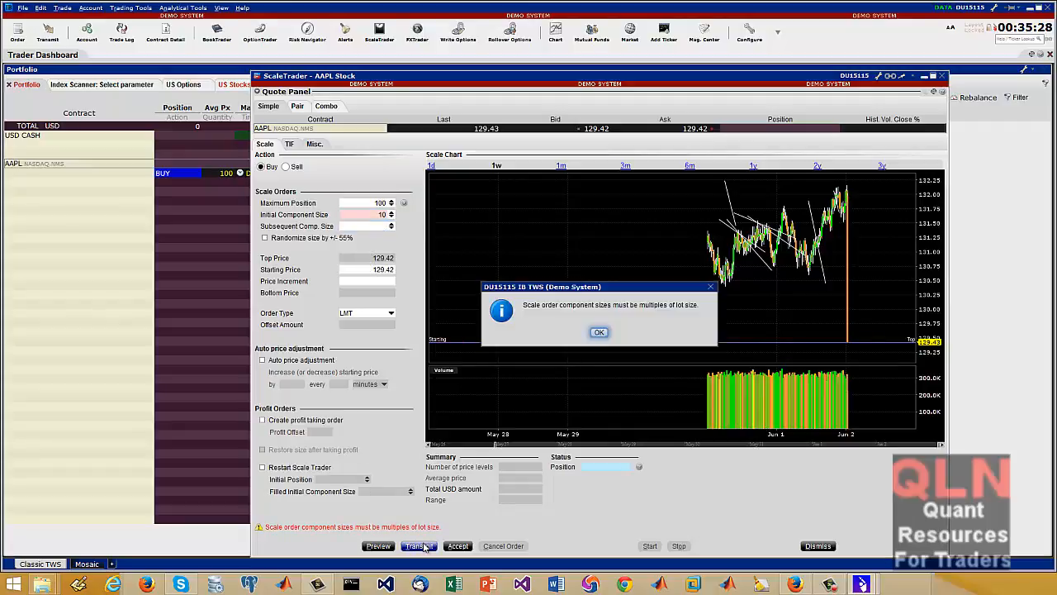
pyautogui.click(601, 336)
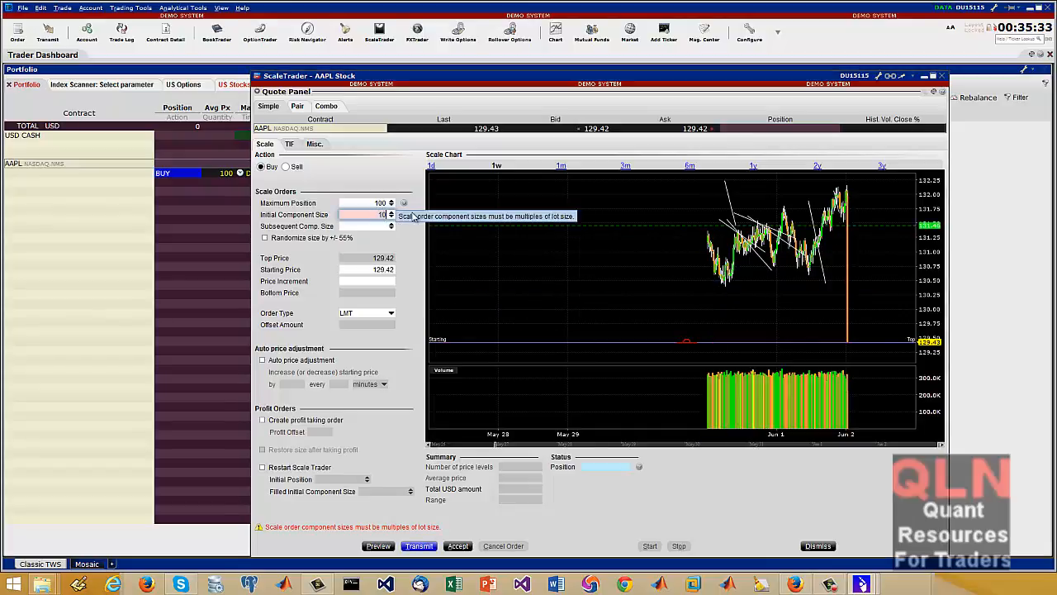
# Set the scale order's initial component size to 100 and price increment to 1, and transmit the AAPL buy order
pyautogui.write('000')
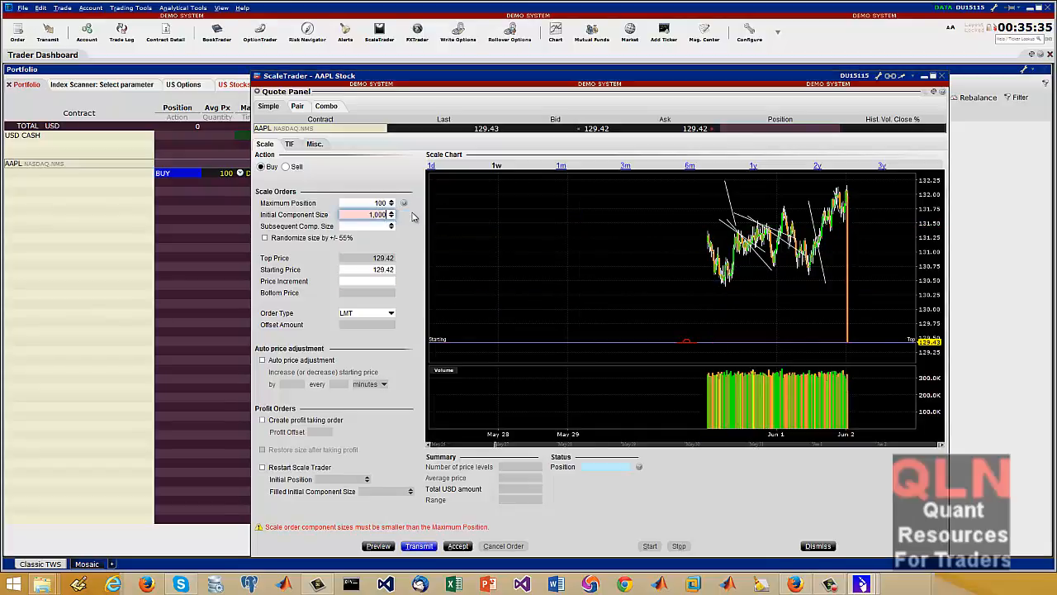
pyautogui.press('BackSpace')
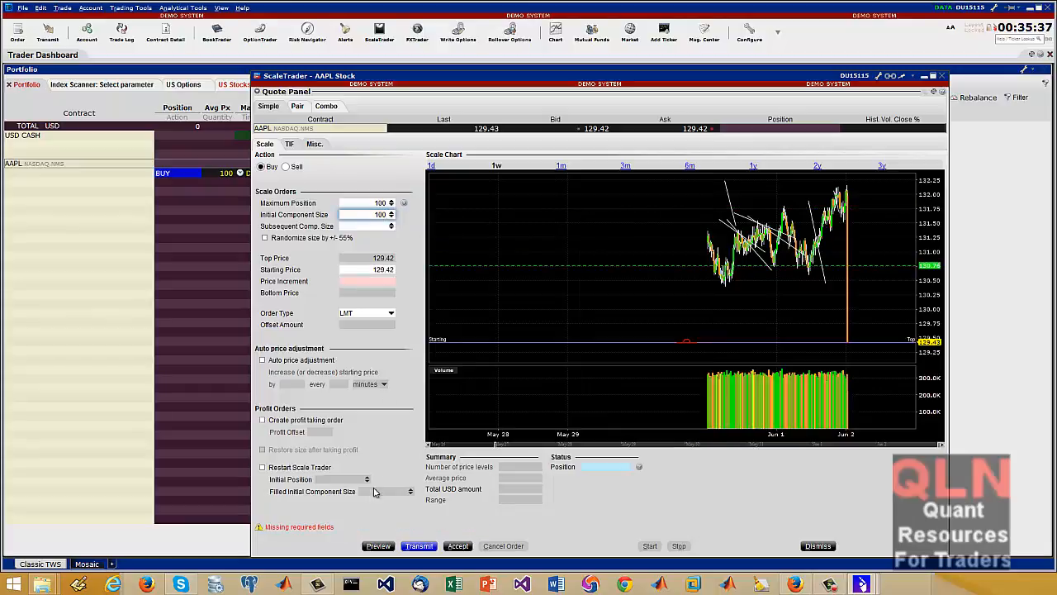
pyautogui.click(386, 280)
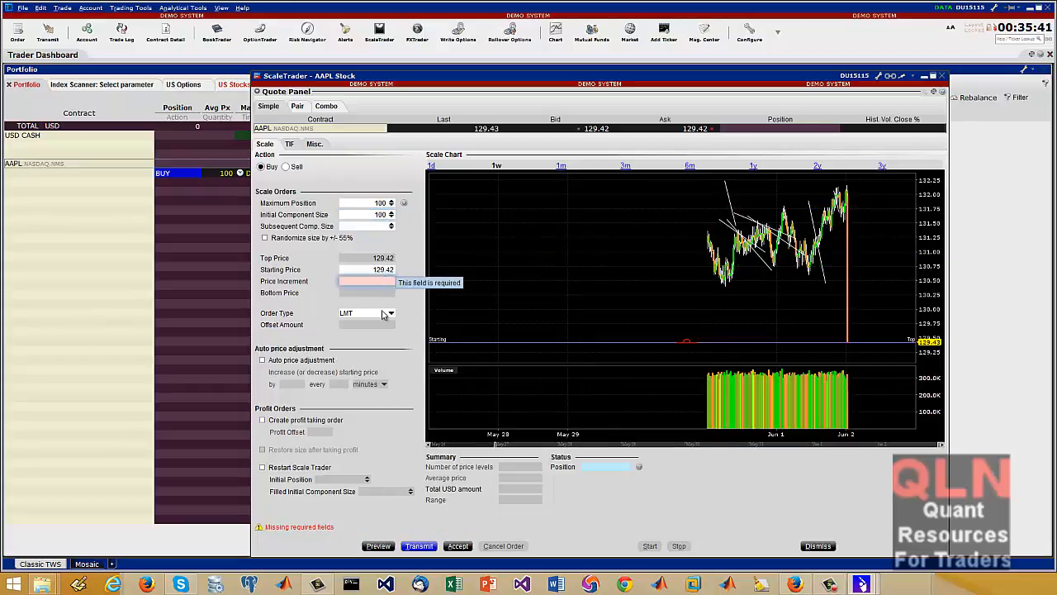
pyautogui.write('1')
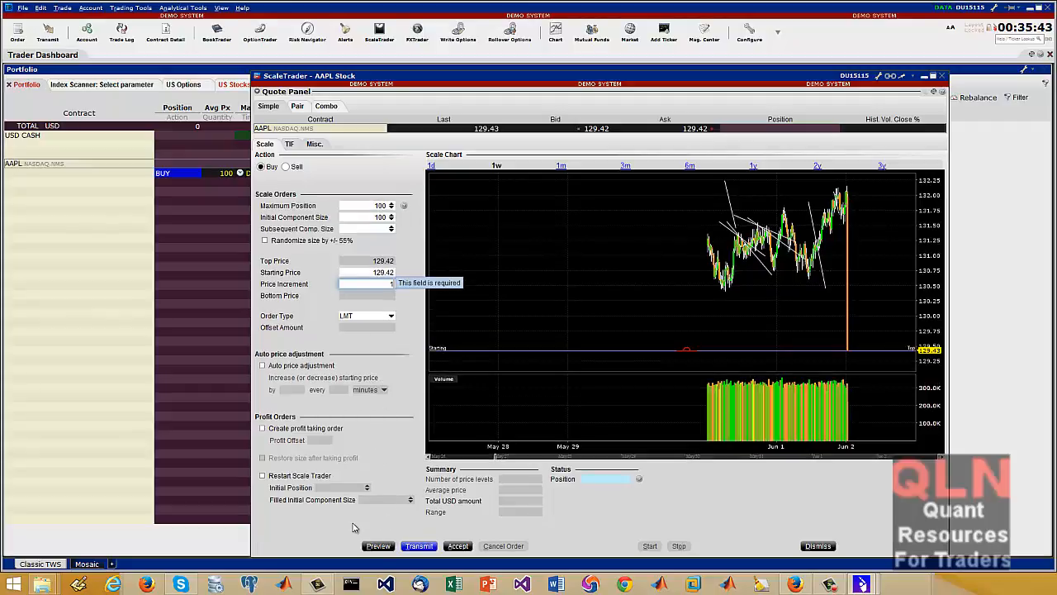
pyautogui.click(419, 546)
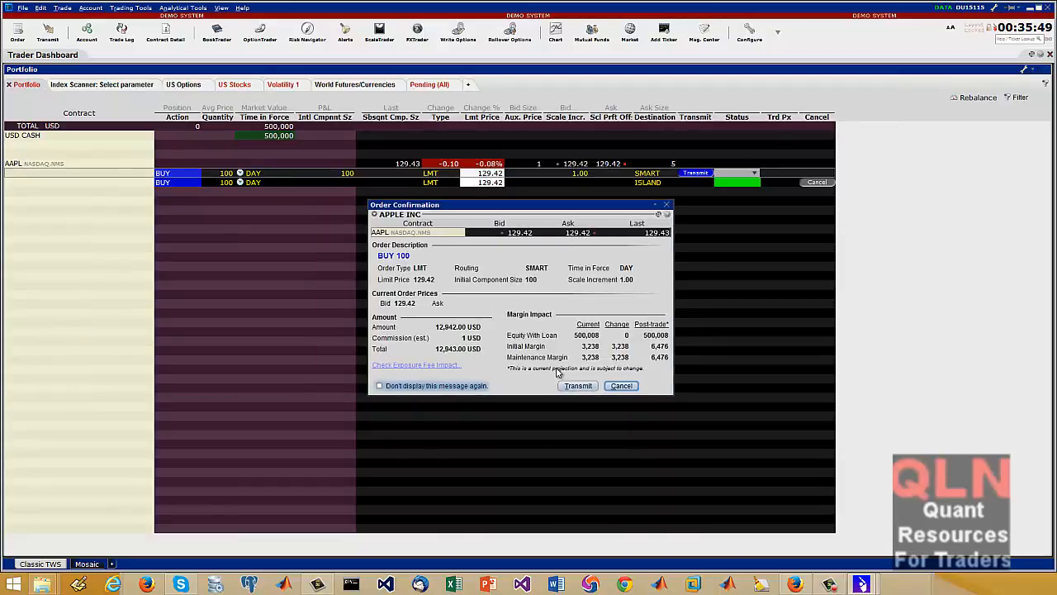
pyautogui.click(578, 386)
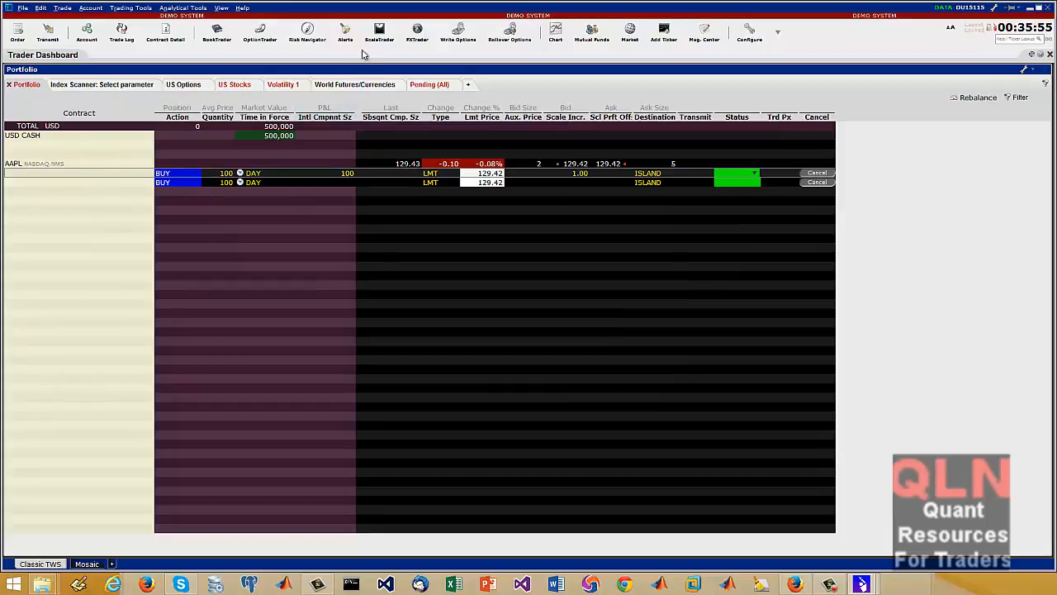
# Open FXTrader, move its window clear of the toolbar, and view its log, trades and virtual FX portfolio
pyautogui.click(417, 35)
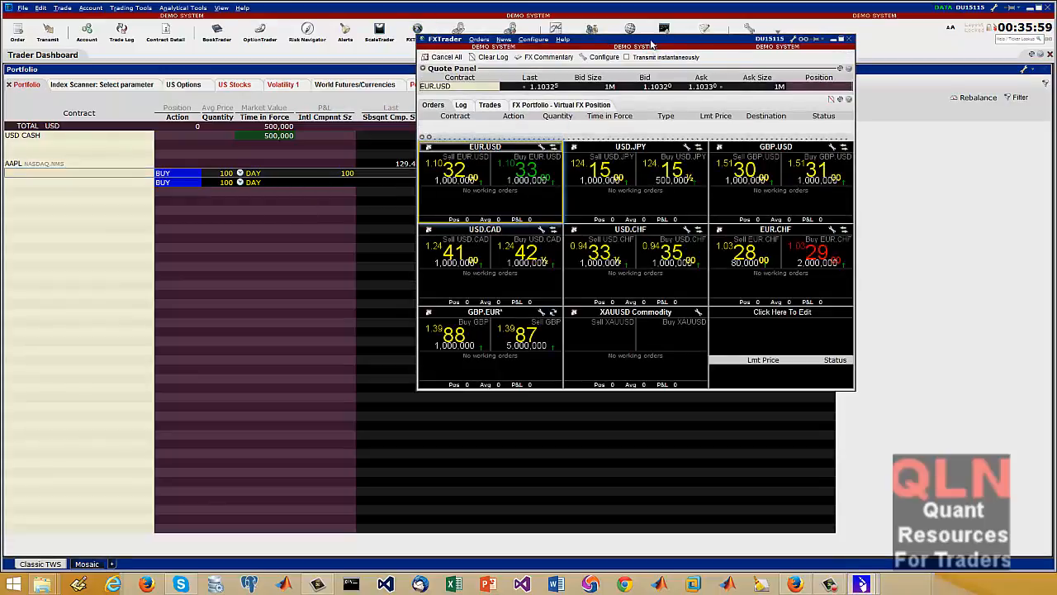
pyautogui.moveTo(649, 42); pyautogui.dragTo(346, 67)
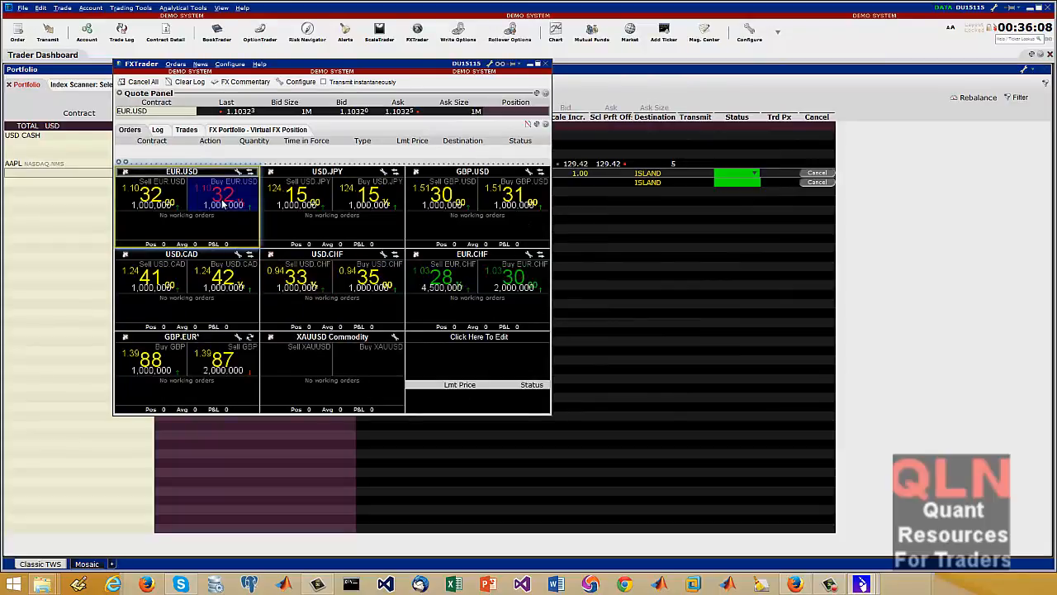
pyautogui.click(157, 130)
pyautogui.click(193, 131)
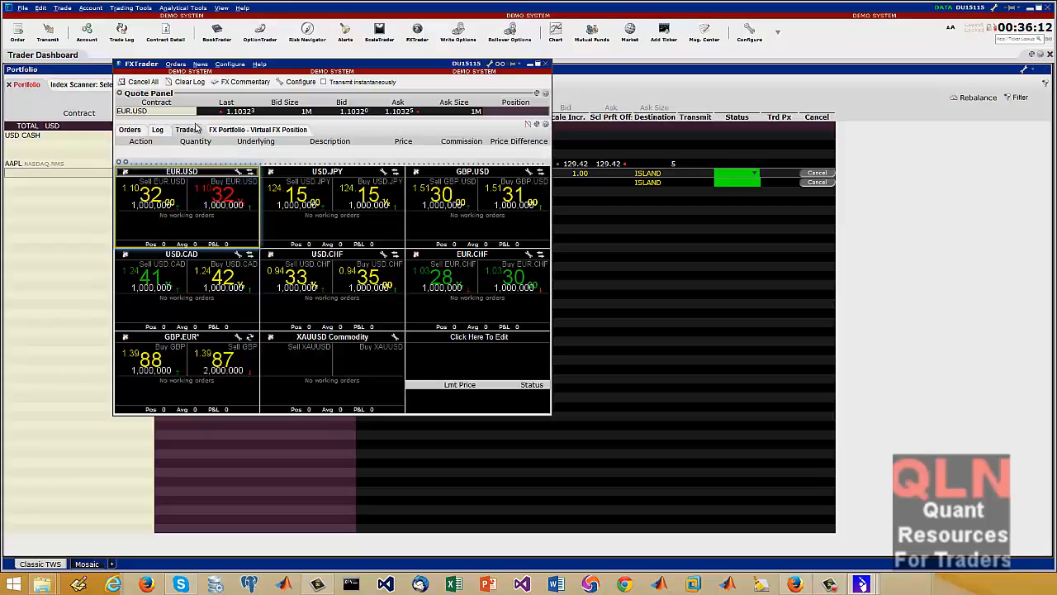
pyautogui.click(246, 132)
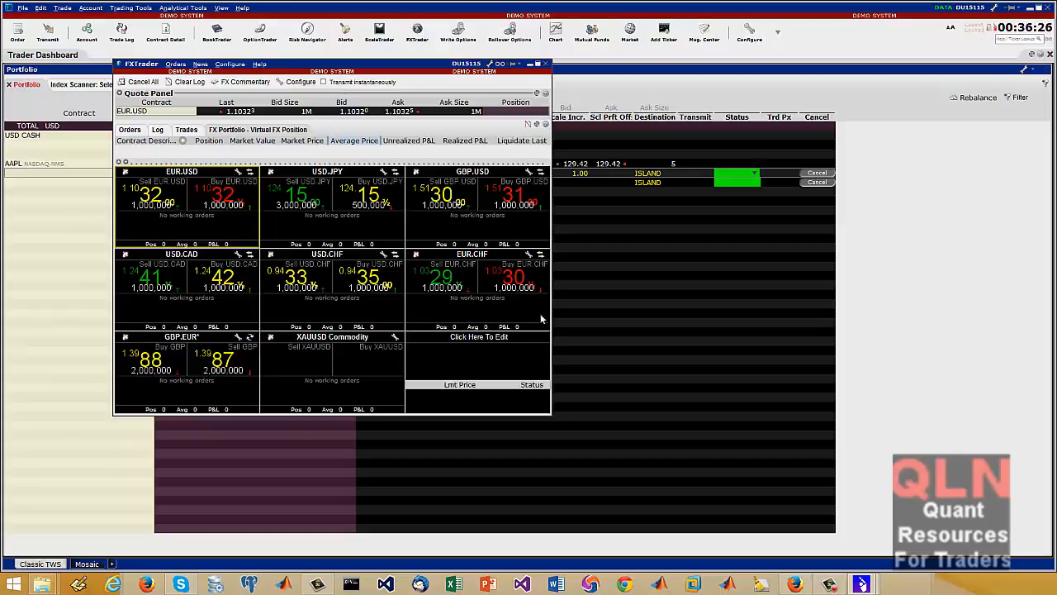
# Try enabling instantaneous transmission in FXTrader, move the warning aside to read it, and decline
pyautogui.click(346, 83)
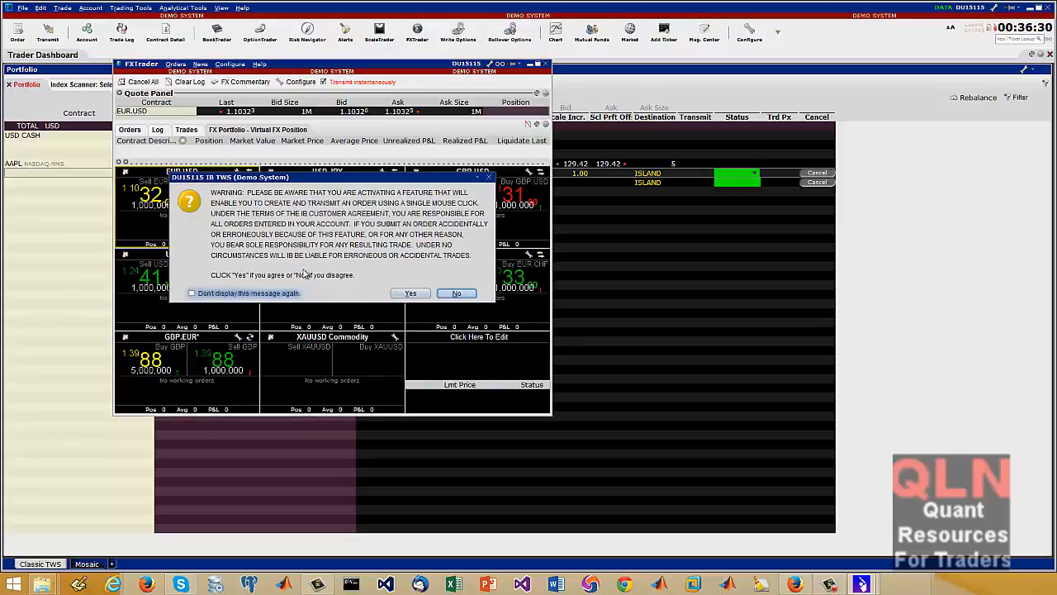
pyautogui.moveTo(308, 180); pyautogui.dragTo(455, 213)
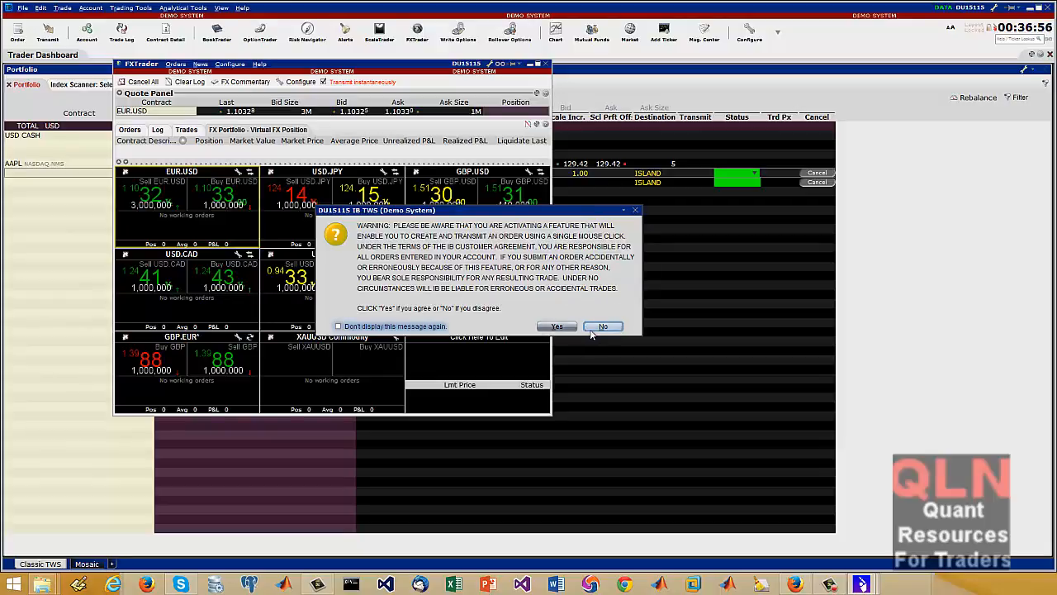
pyautogui.click(603, 327)
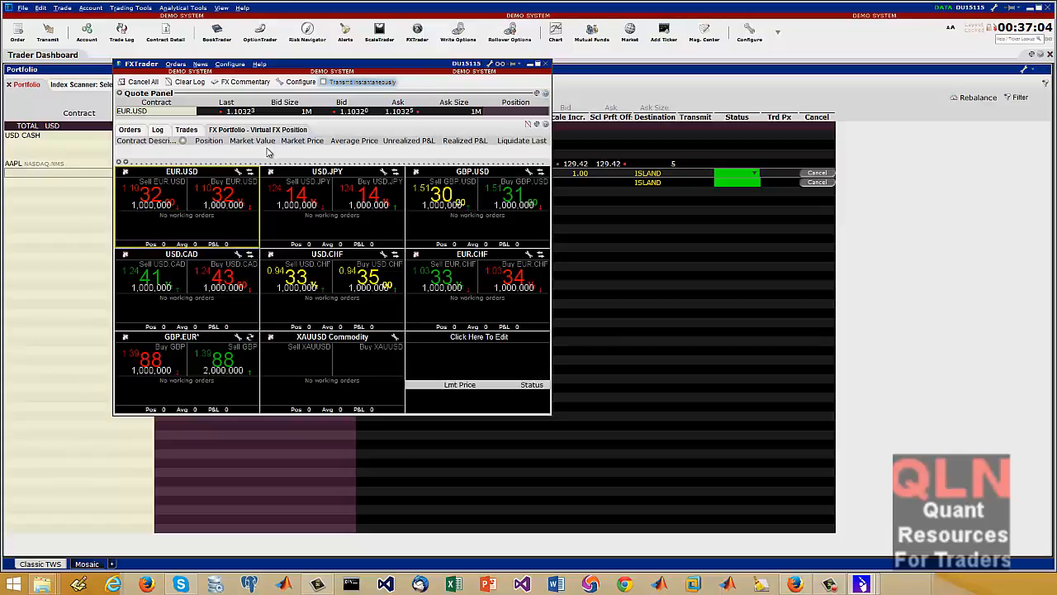
# Go back through FXTrader's virtual FX positions, trades and log
pyautogui.click(268, 131)
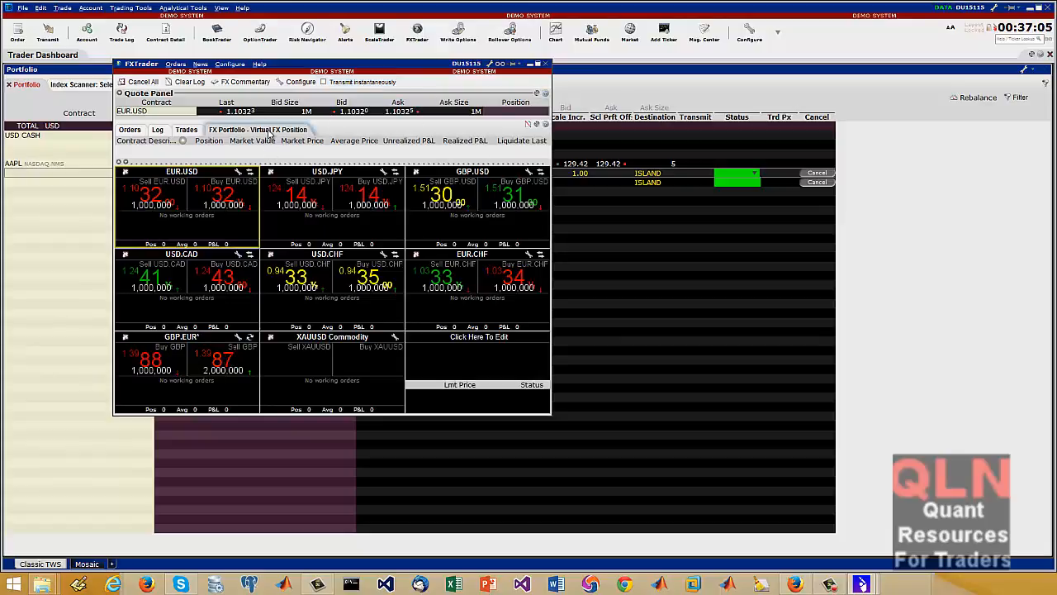
pyautogui.click(187, 130)
pyautogui.click(157, 130)
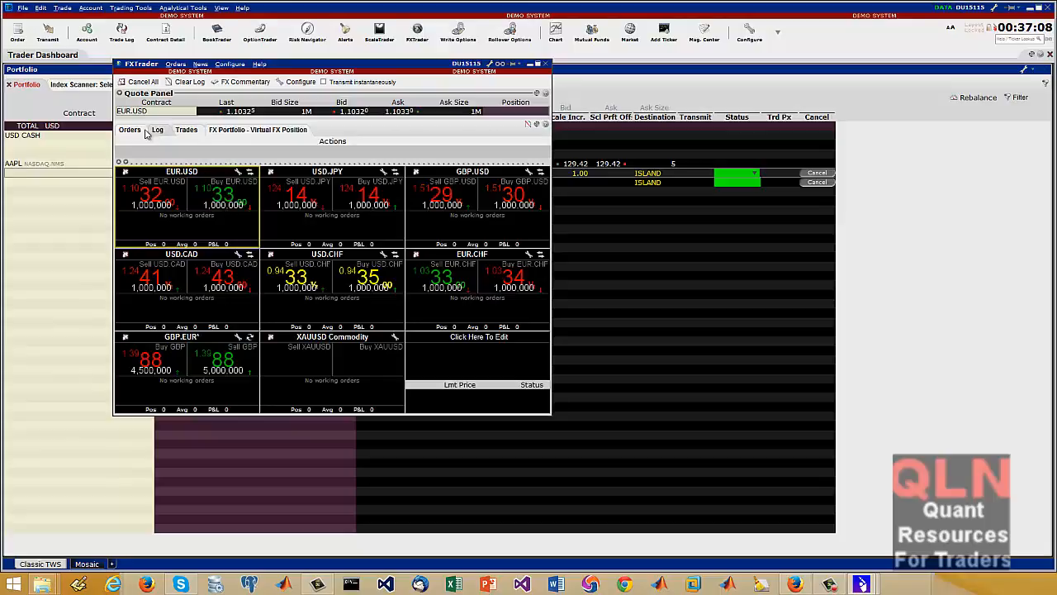
# View the working orders in FXTrader and close its window
pyautogui.click(130, 131)
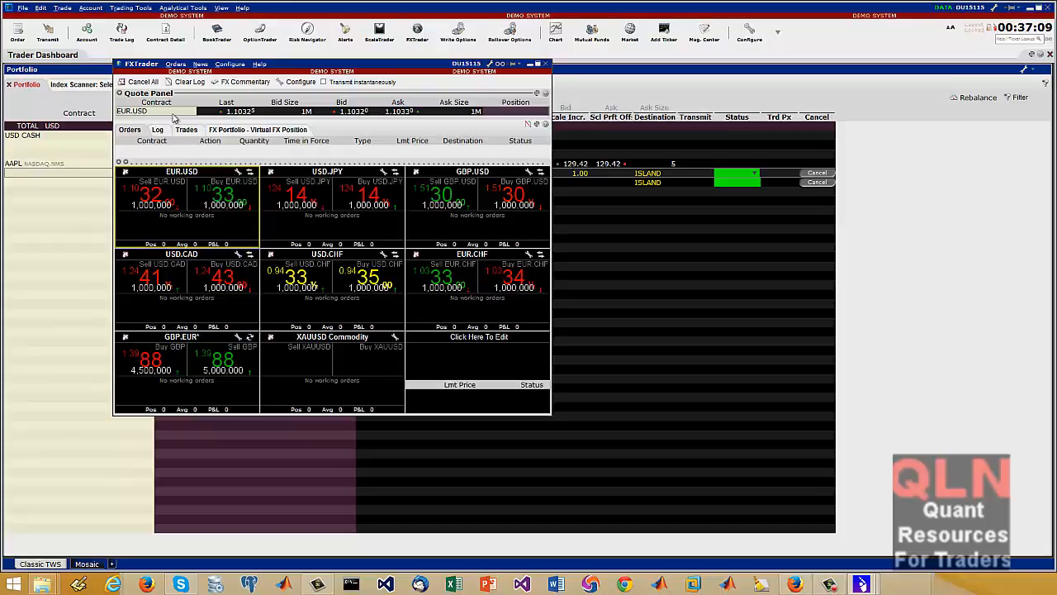
pyautogui.click(545, 63)
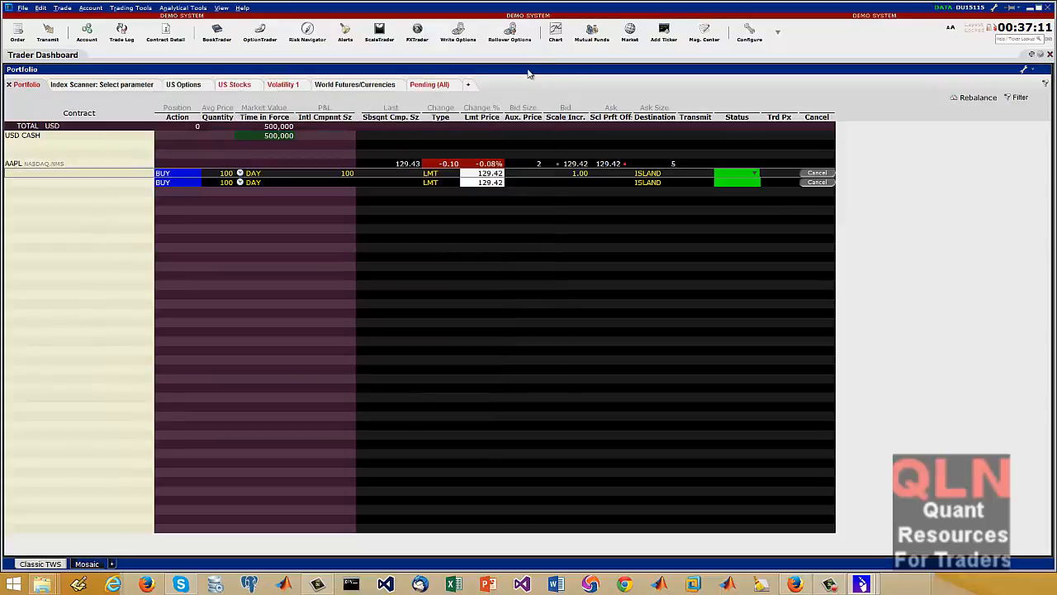
# Open the Write Options and Rollover Options tools, move their windows clear to review the settings, and close them
pyautogui.click(457, 31)
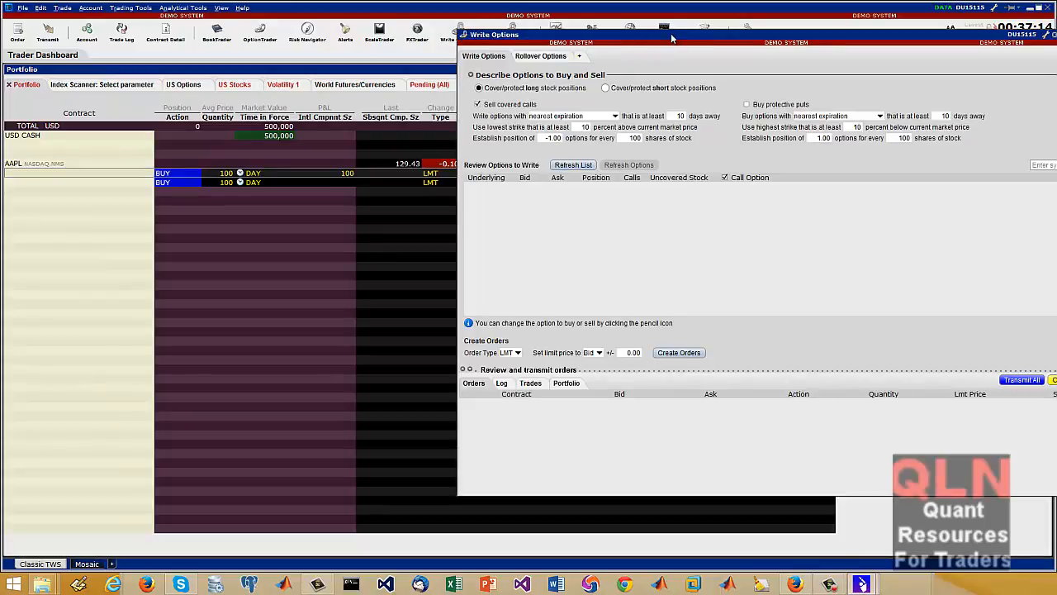
pyautogui.moveTo(673, 39); pyautogui.dragTo(341, 46)
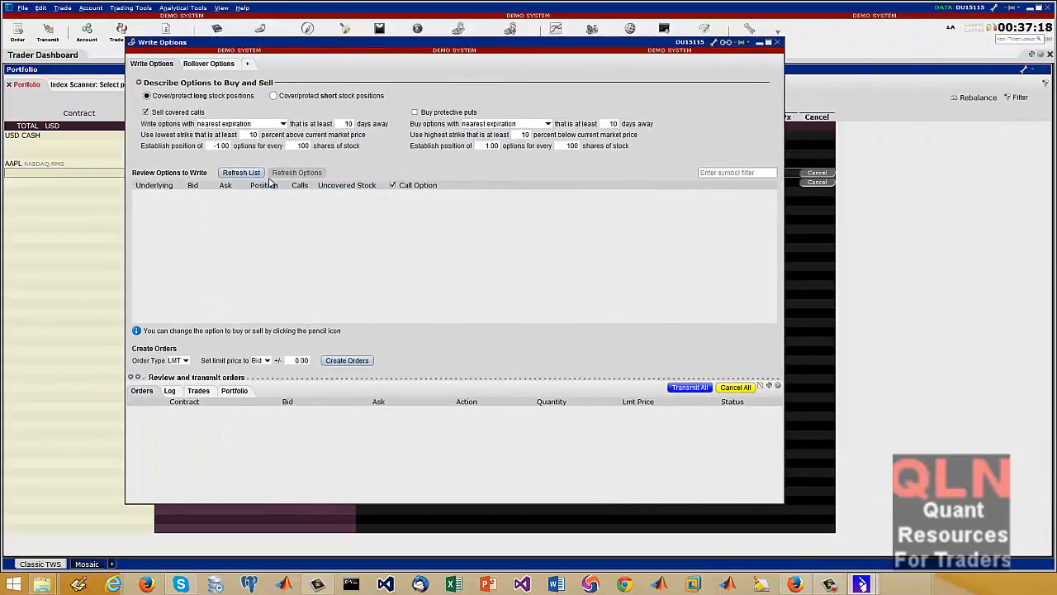
pyautogui.click(221, 67)
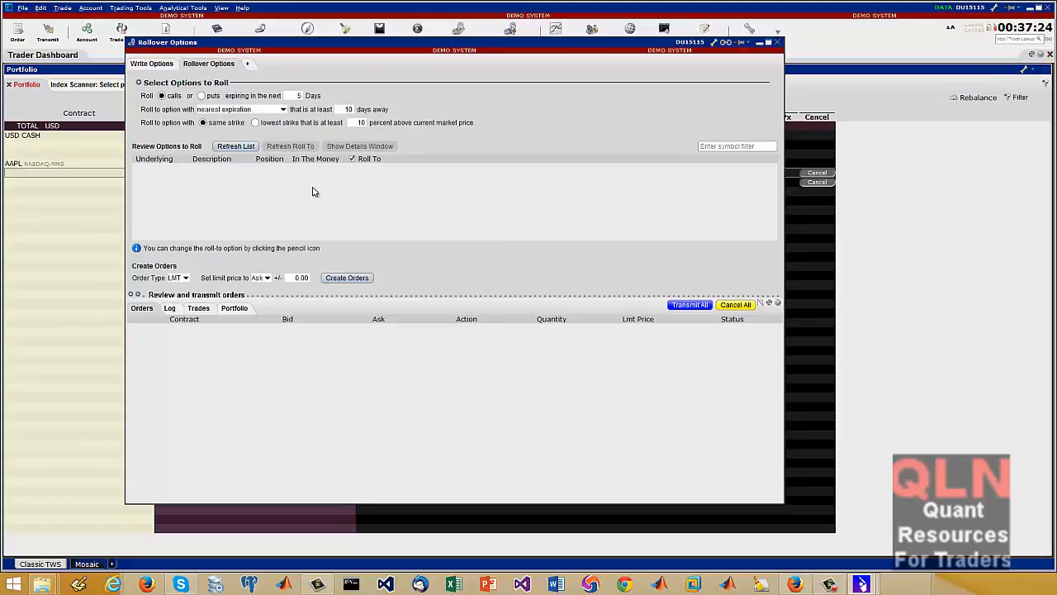
pyautogui.click(153, 65)
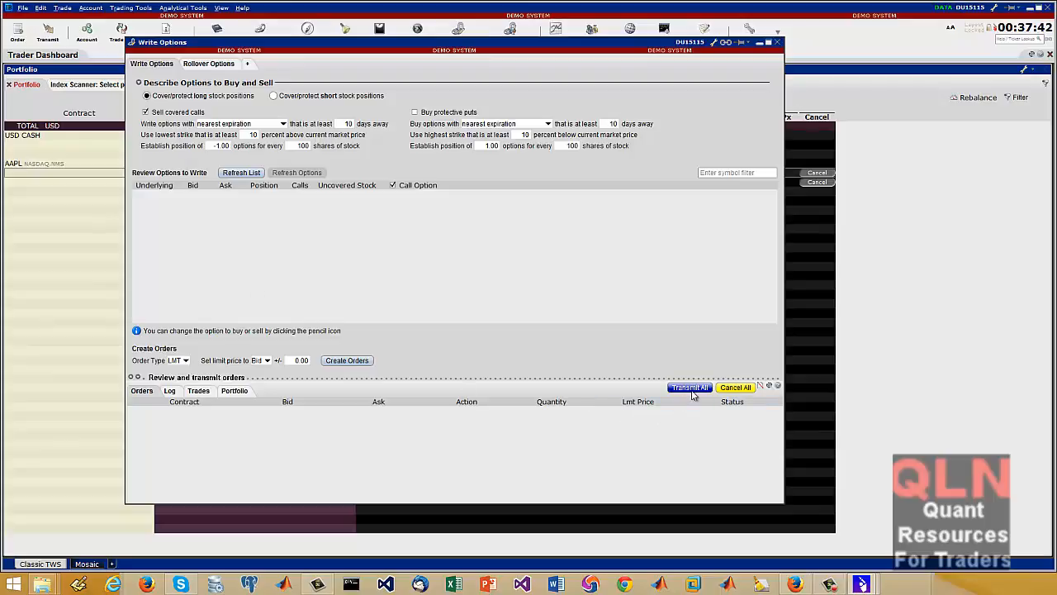
pyautogui.click(777, 43)
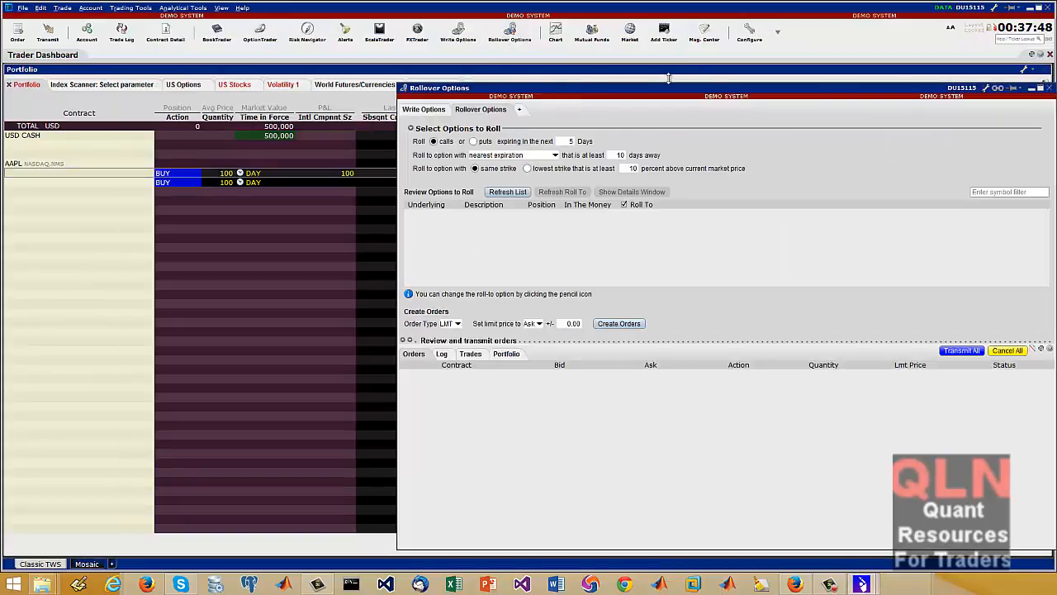
pyautogui.moveTo(687, 87); pyautogui.dragTo(476, 59)
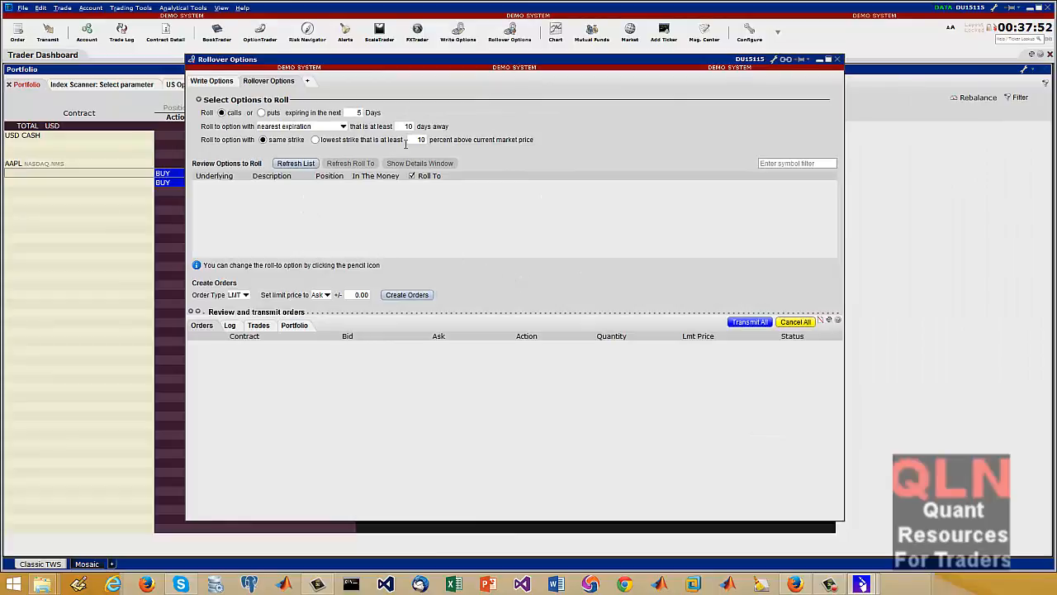
pyautogui.click(837, 60)
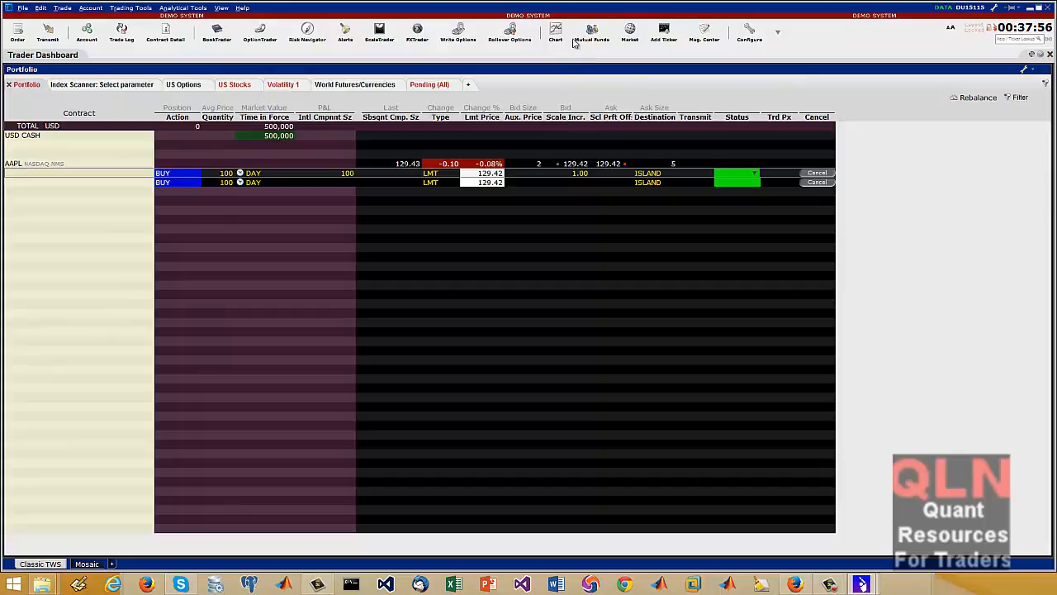
# Open a 1-minute candle chart for AAPL and move its window over the portfolio
pyautogui.click(558, 35)
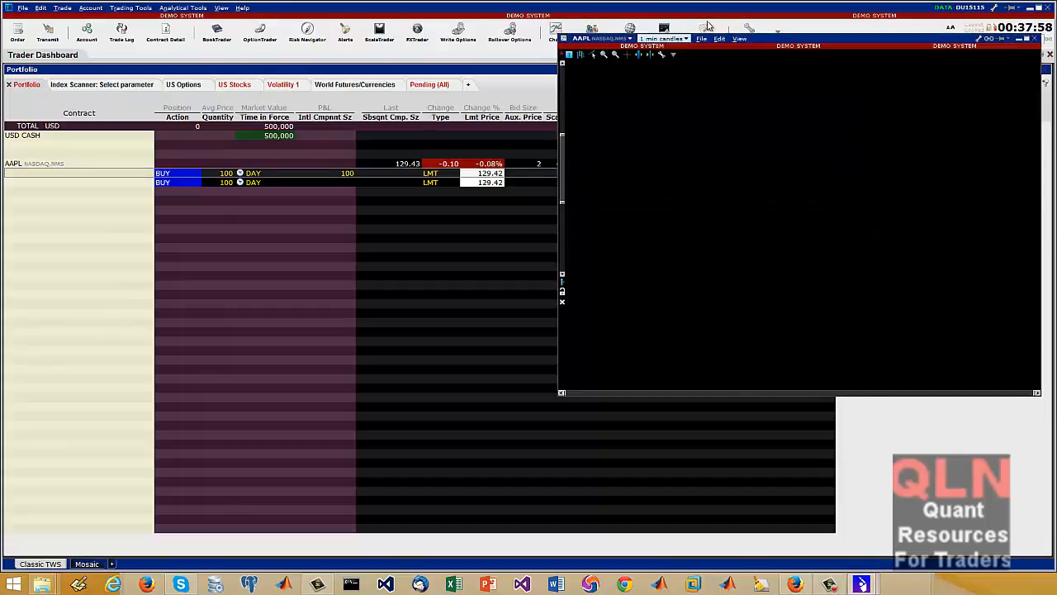
pyautogui.click(718, 11)
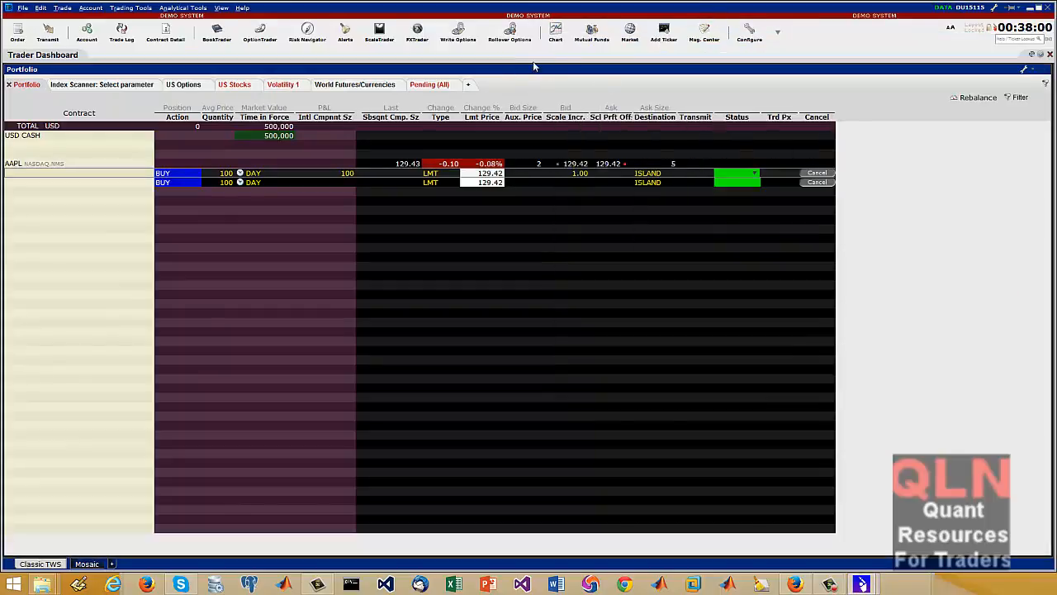
pyautogui.click(556, 35)
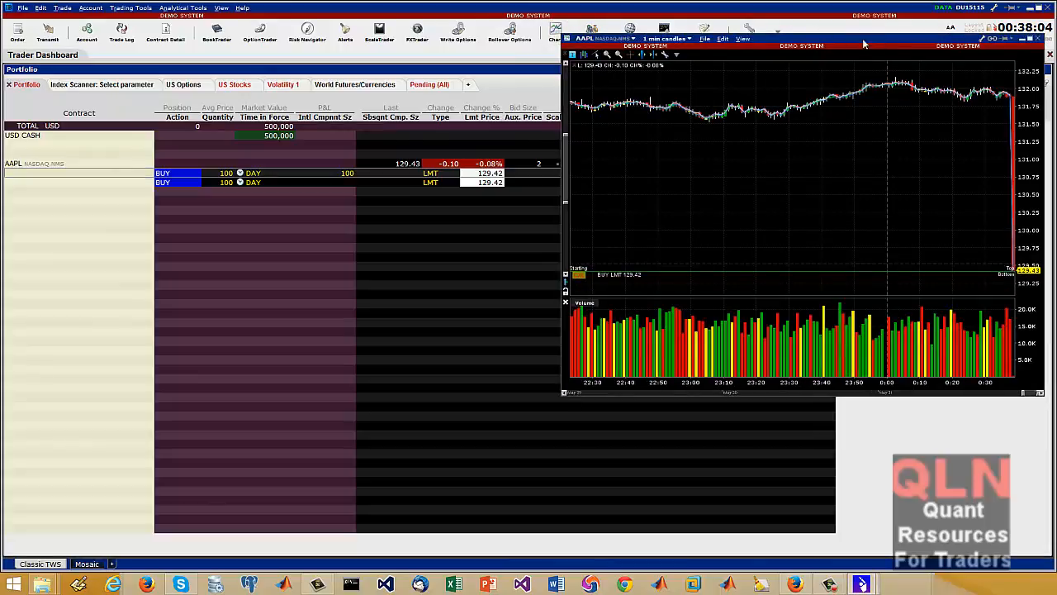
pyautogui.moveTo(880, 43); pyautogui.dragTo(432, 96)
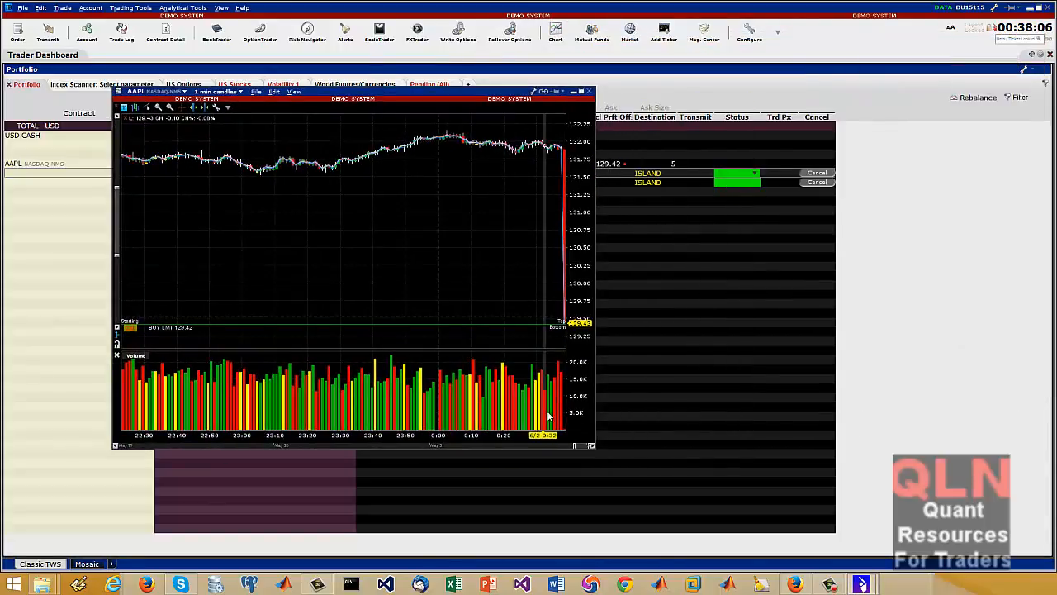
# Add the Linear Regression R-Squared regression study to the AAPL chart, and close the chart window
pyautogui.rightClick(197, 219)
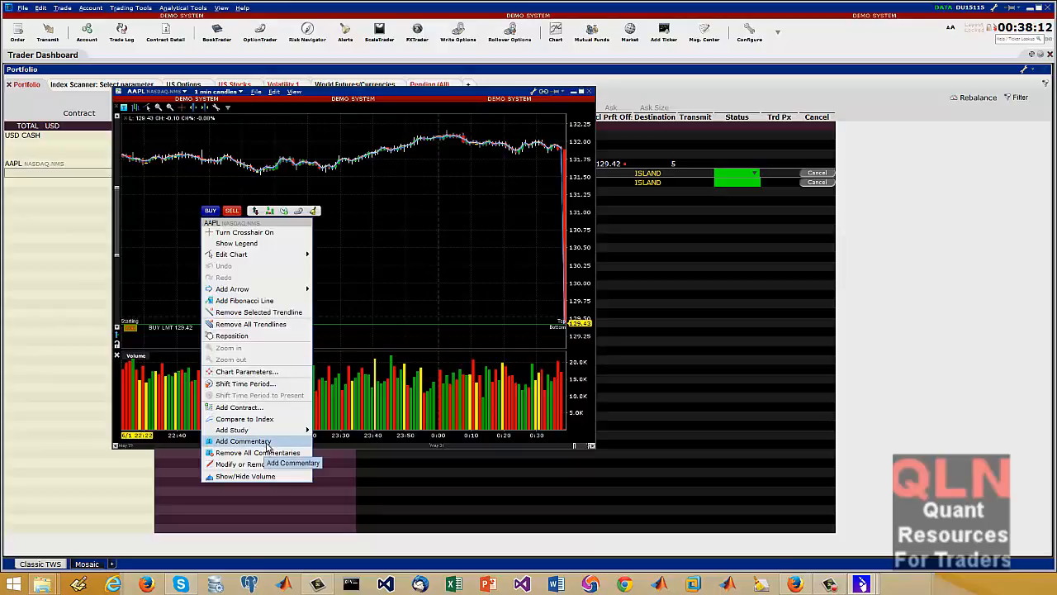
pyautogui.moveTo(276, 437)
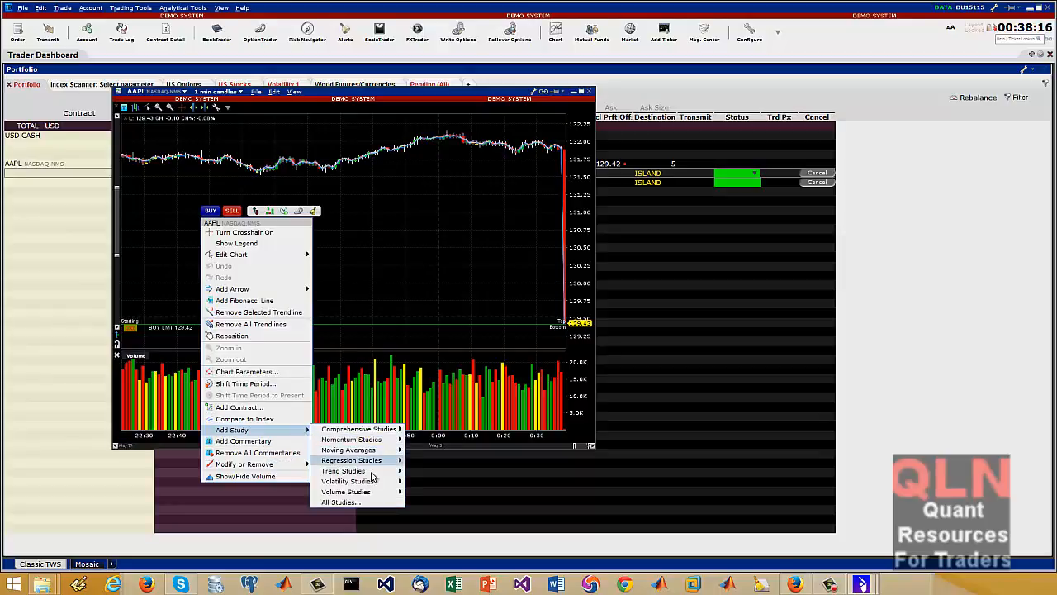
pyautogui.moveTo(370, 472)
pyautogui.moveTo(381, 461)
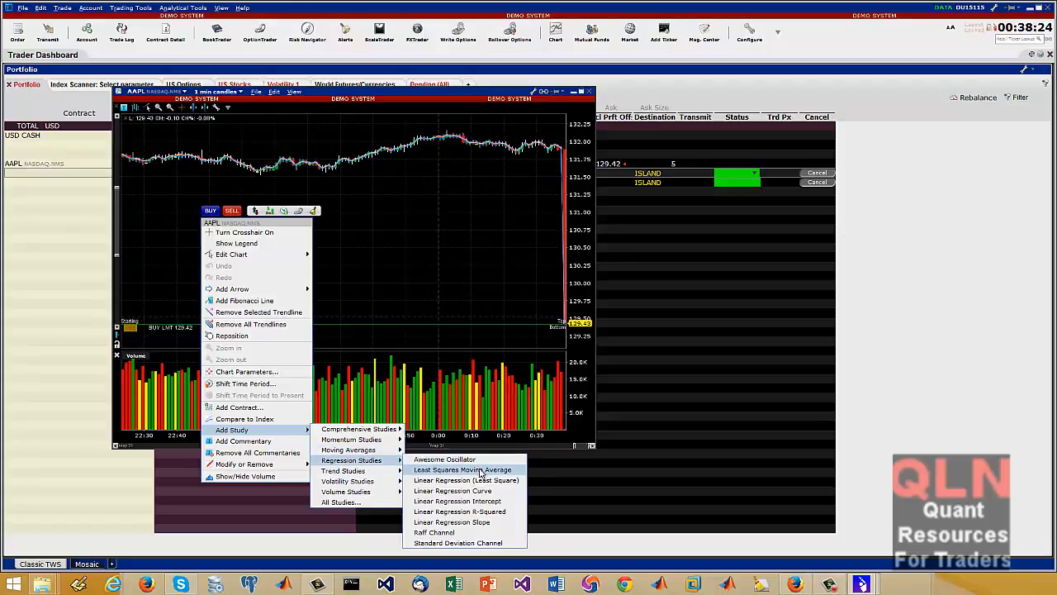
pyautogui.click(493, 509)
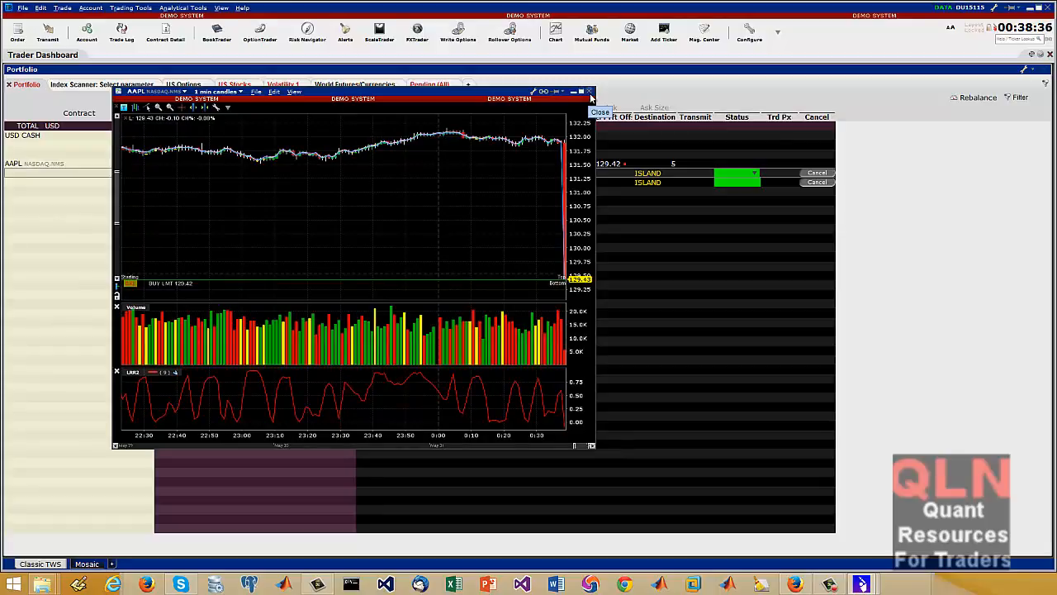
pyautogui.click(590, 92)
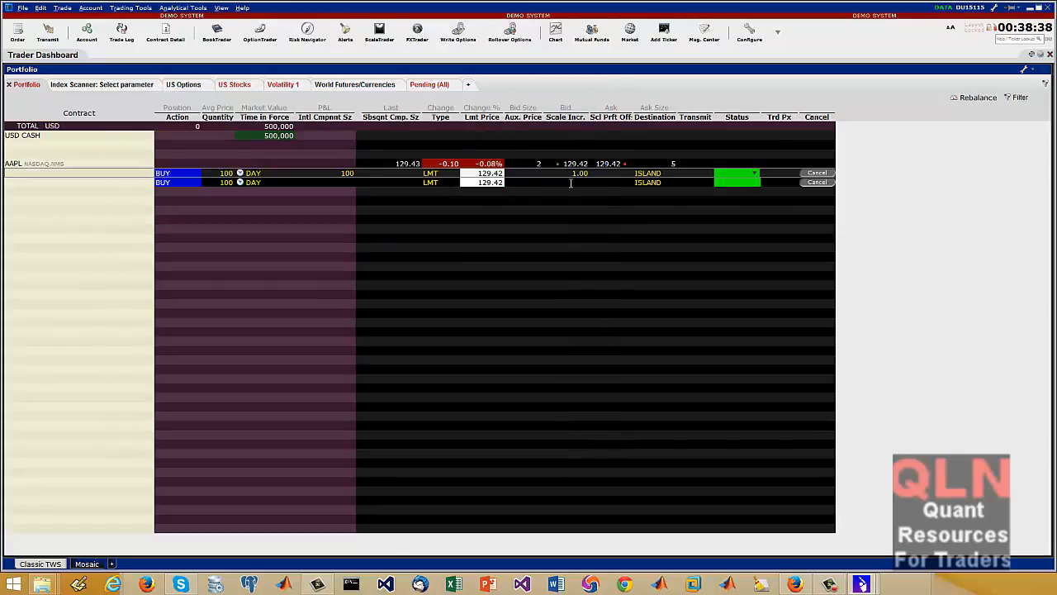
# Open mutual fund contract selection, choose the ING family, and add all of its funds to the portfolio page
pyautogui.click(592, 33)
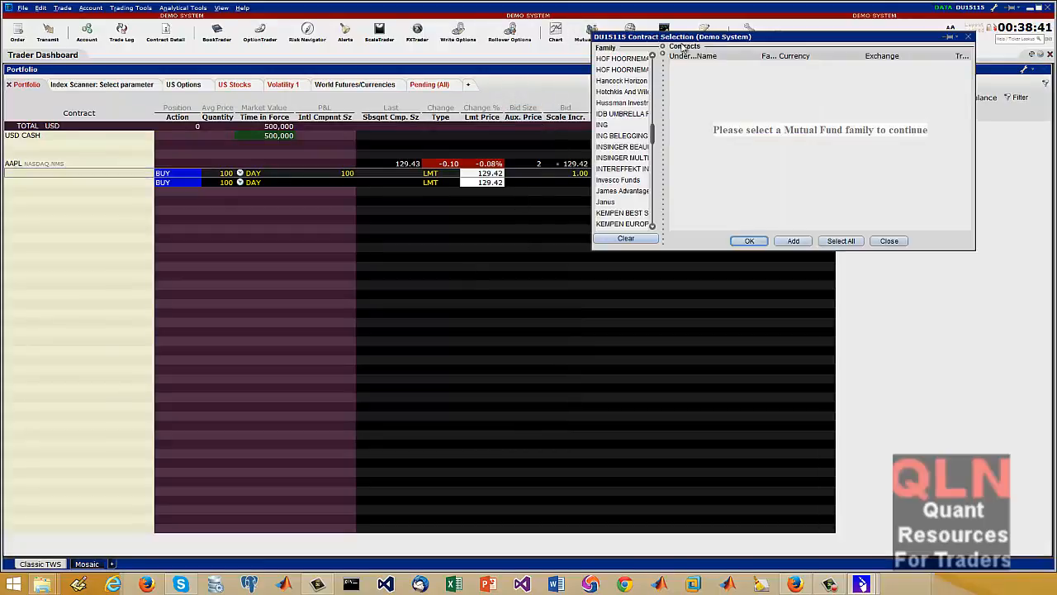
pyautogui.moveTo(732, 41); pyautogui.dragTo(554, 111)
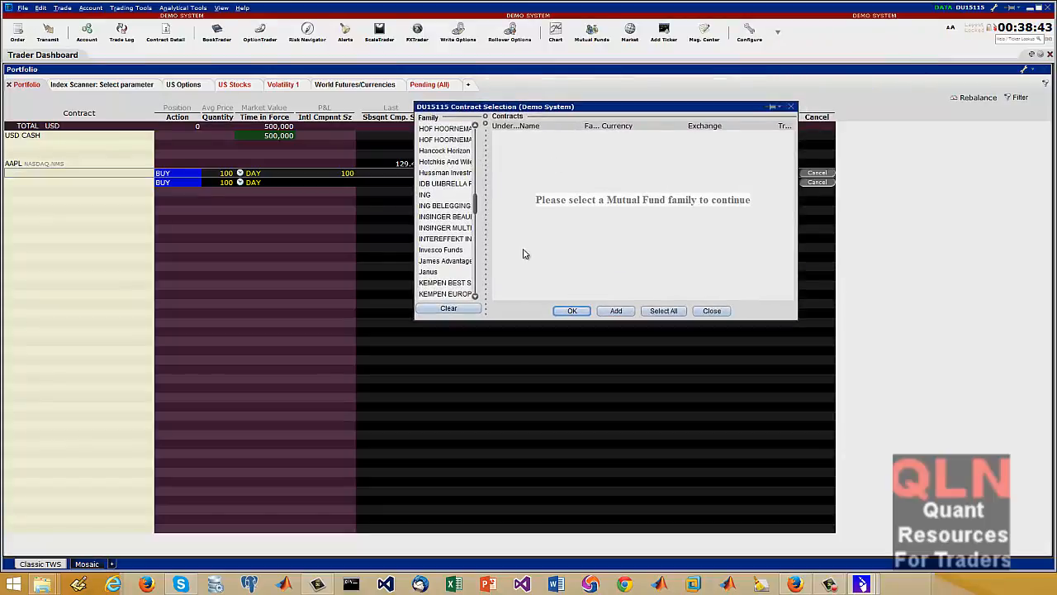
pyautogui.click(427, 195)
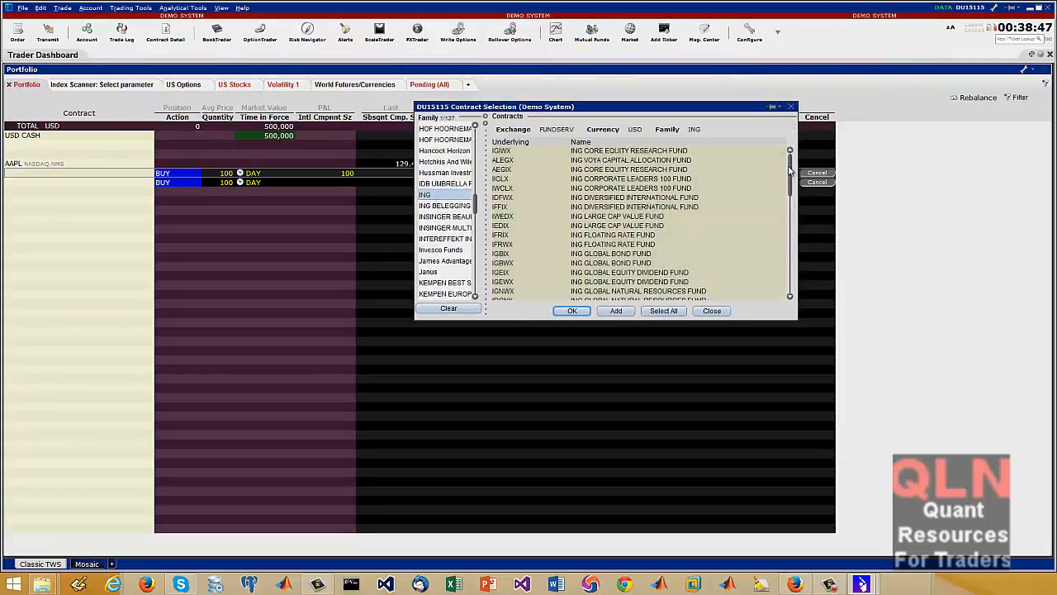
pyautogui.moveTo(789, 171); pyautogui.dragTo(769, 147)
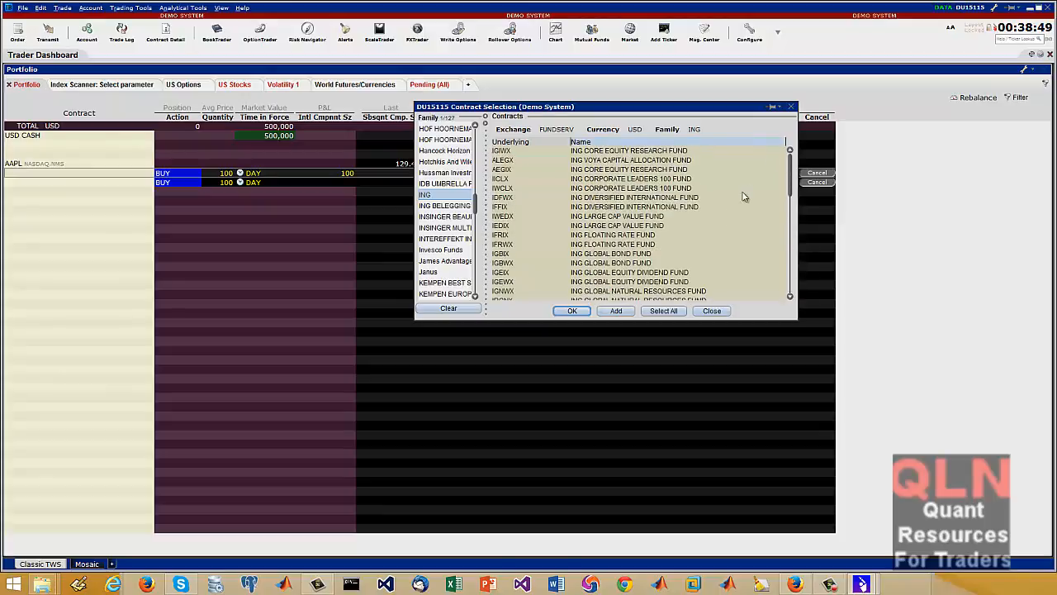
pyautogui.click(665, 311)
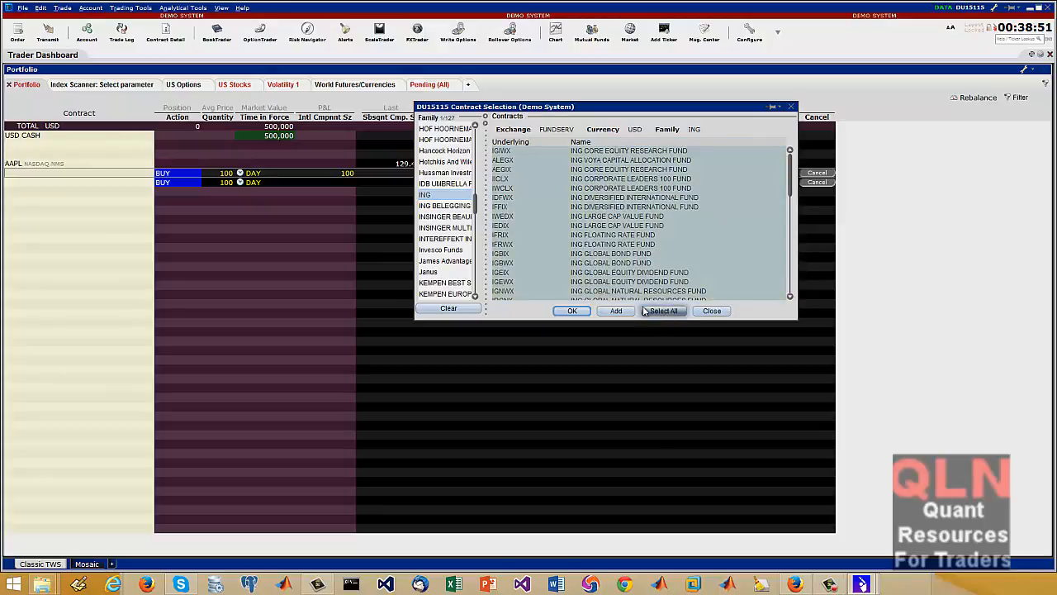
pyautogui.click(573, 312)
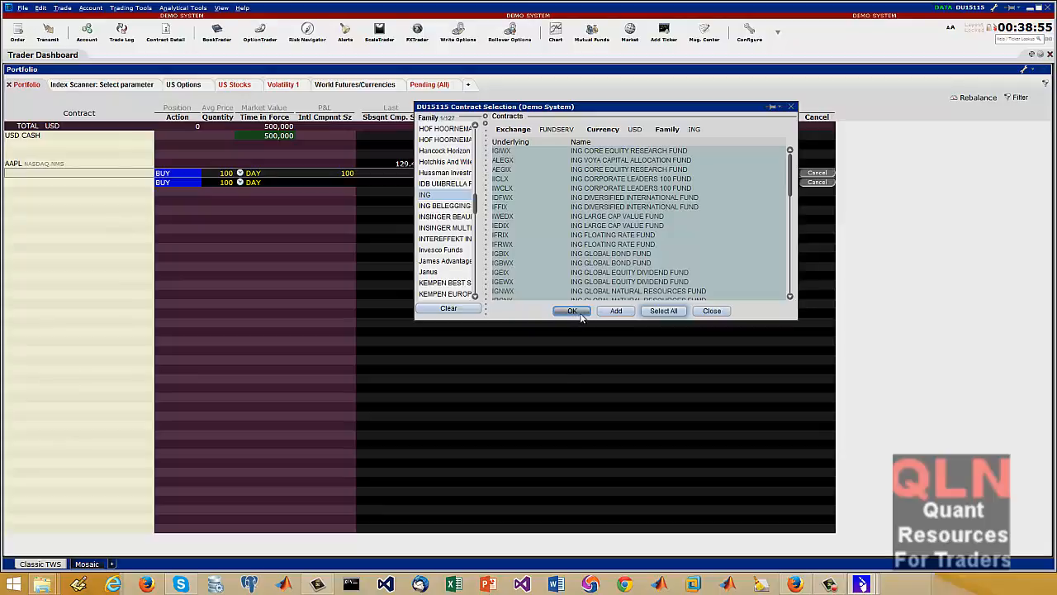
pyautogui.click(578, 312)
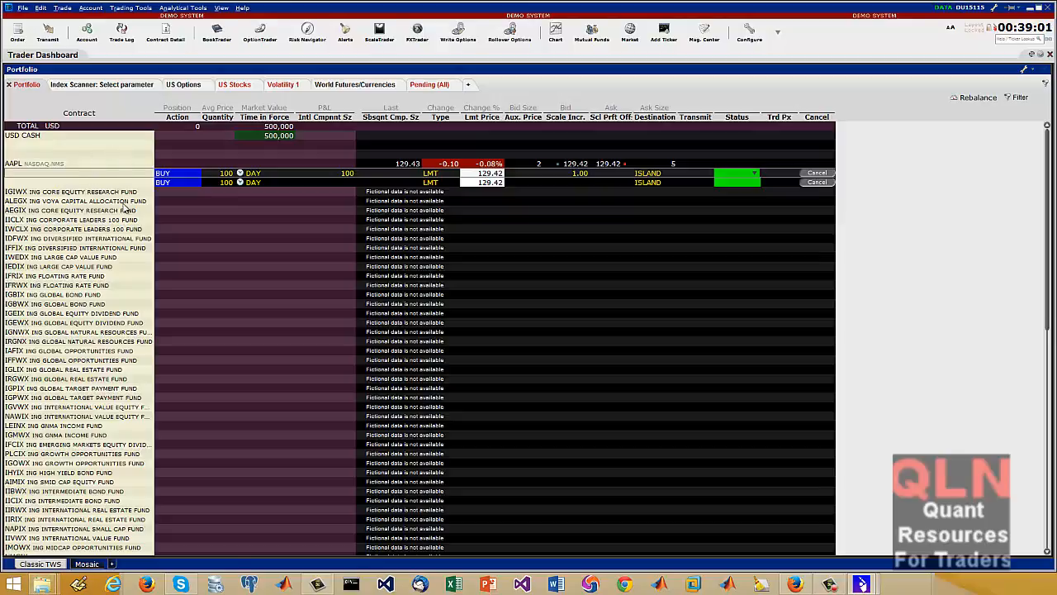
# Look through the ING funds in the portfolio and the chart and import/export commands available for them
pyautogui.scroll(-10, 137, 429)
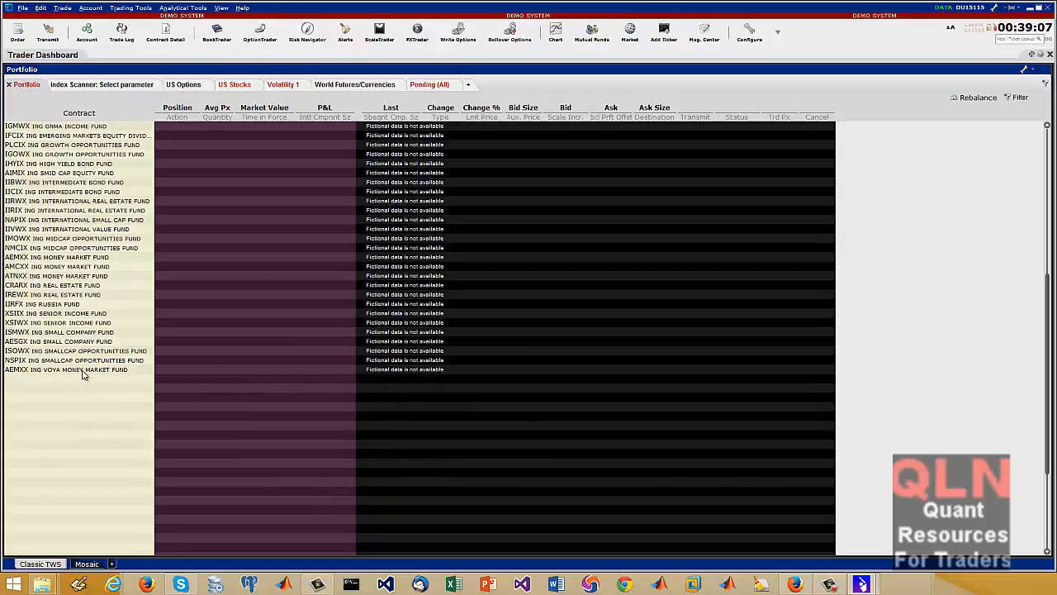
pyautogui.rightClick(92, 362)
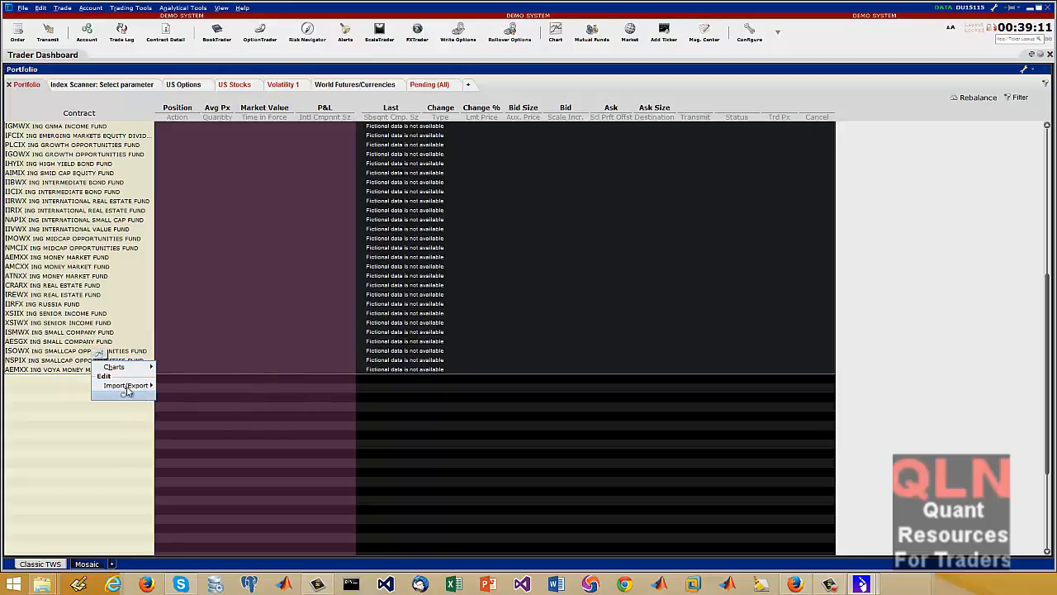
pyautogui.rightClick(42, 278)
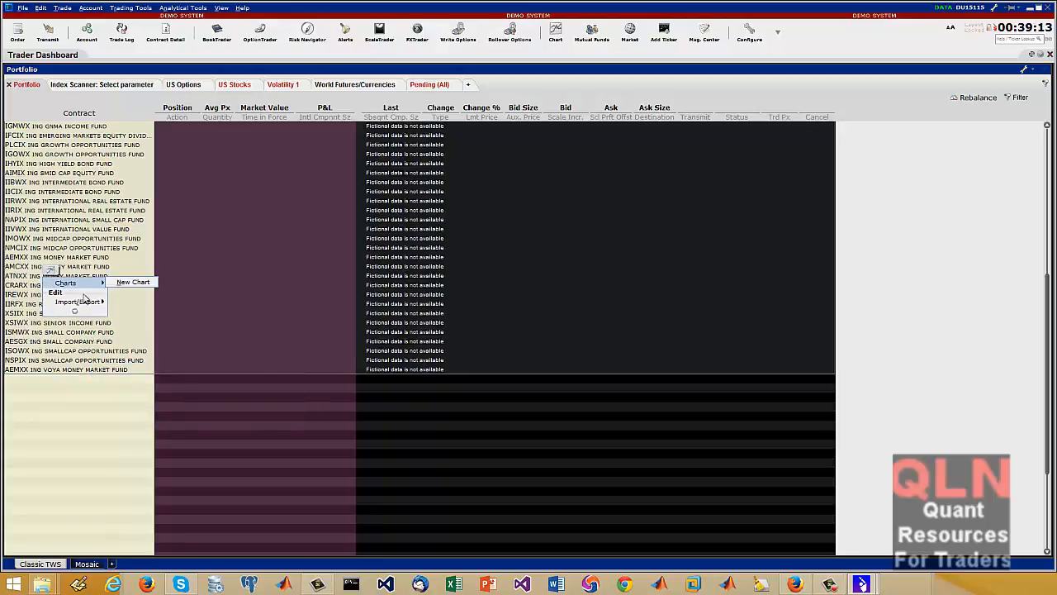
pyautogui.click(350, 307)
pyautogui.scroll(10, 364, 333)
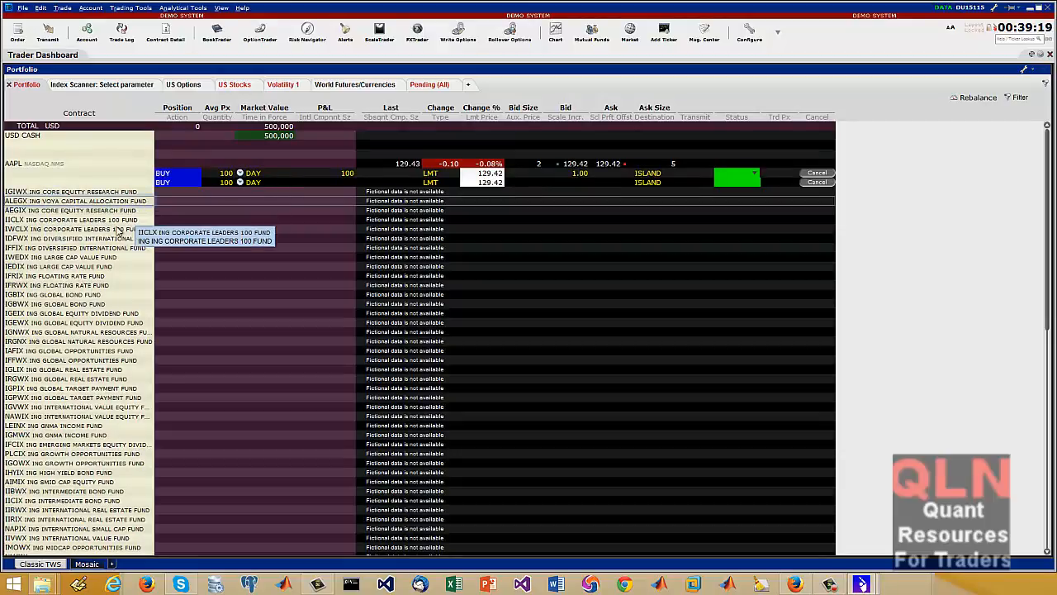
pyautogui.rightClick(107, 215)
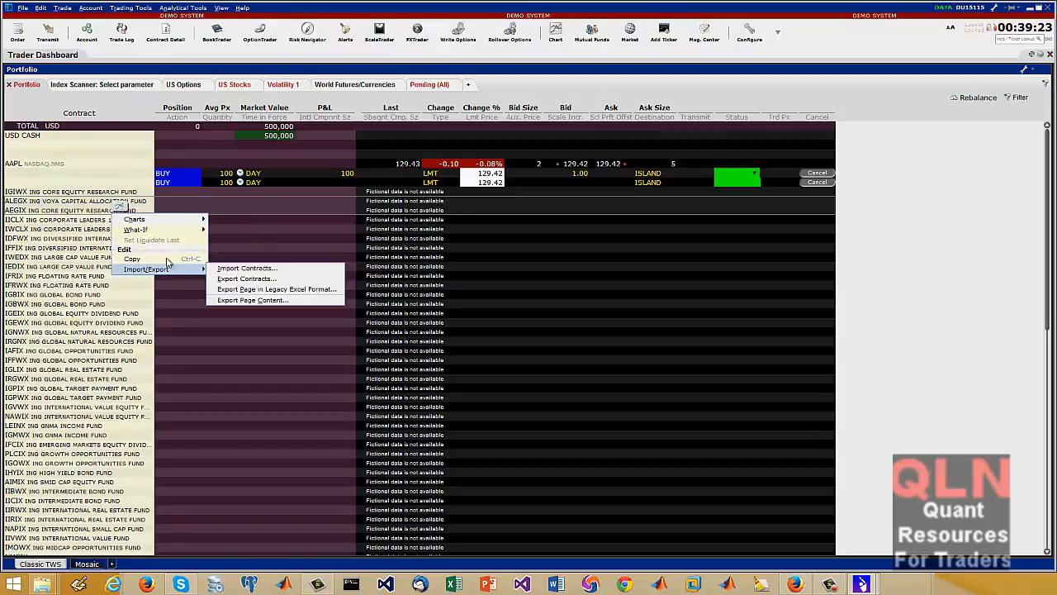
pyautogui.click(295, 261)
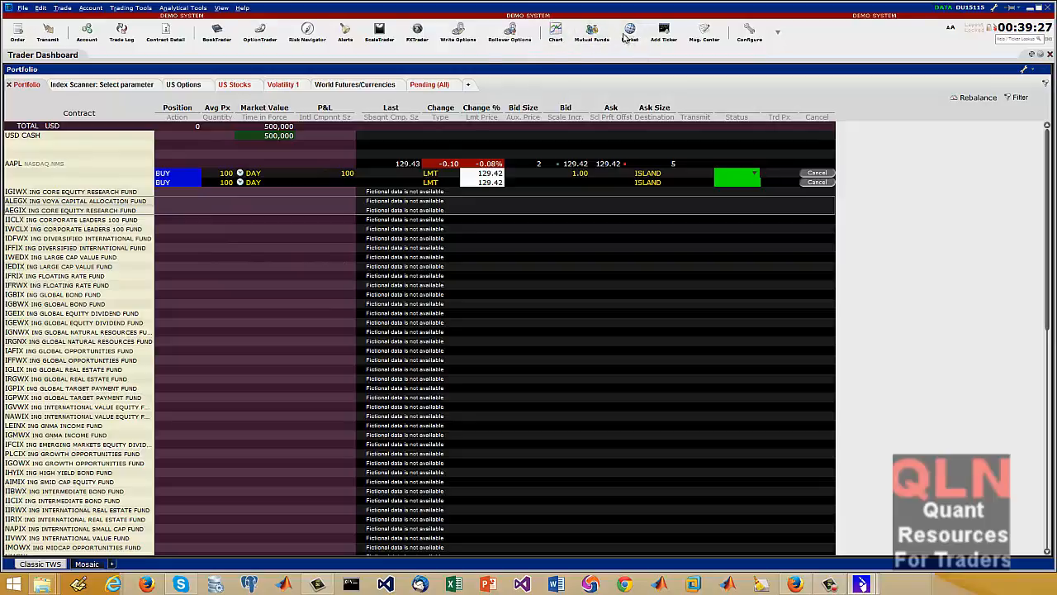
# Open Interactive Brokers' Product Listings page in the browser and look through the North American stock market centers
pyautogui.click(595, 37)
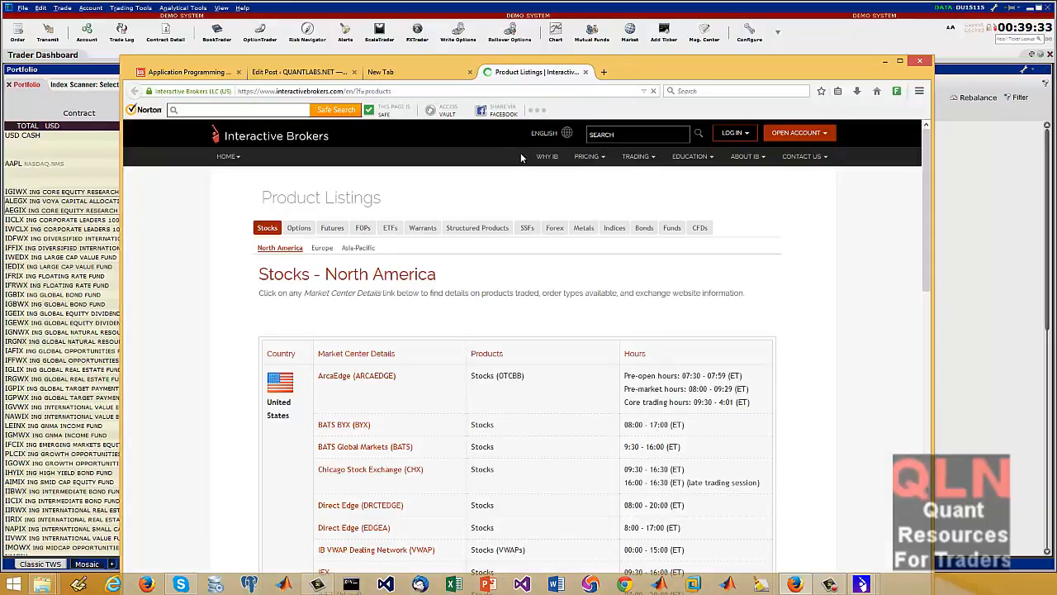
pyautogui.scroll(-5, 838, 356)
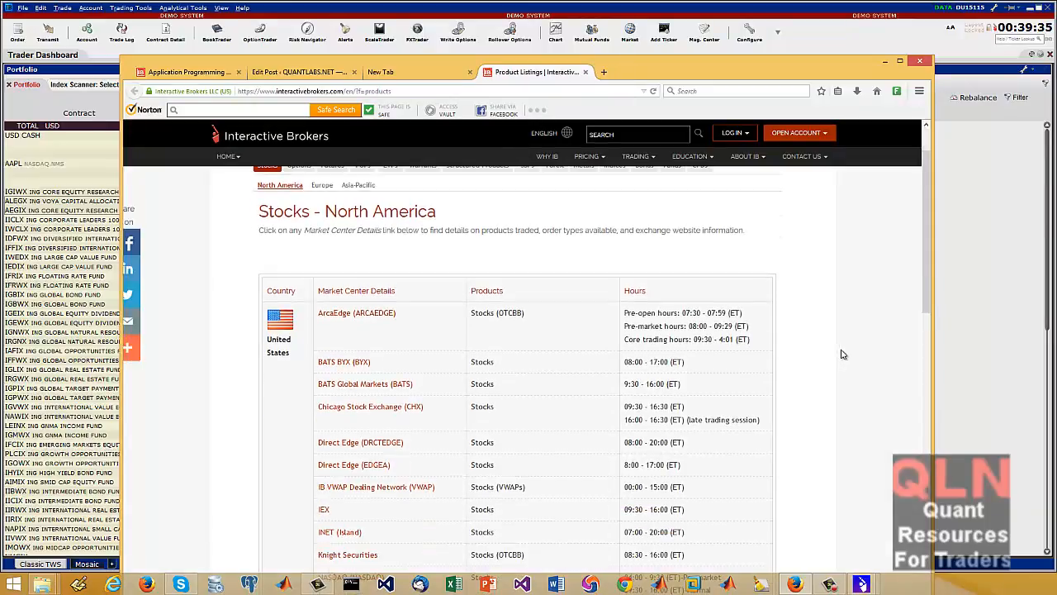
pyautogui.scroll(-5, 830, 364)
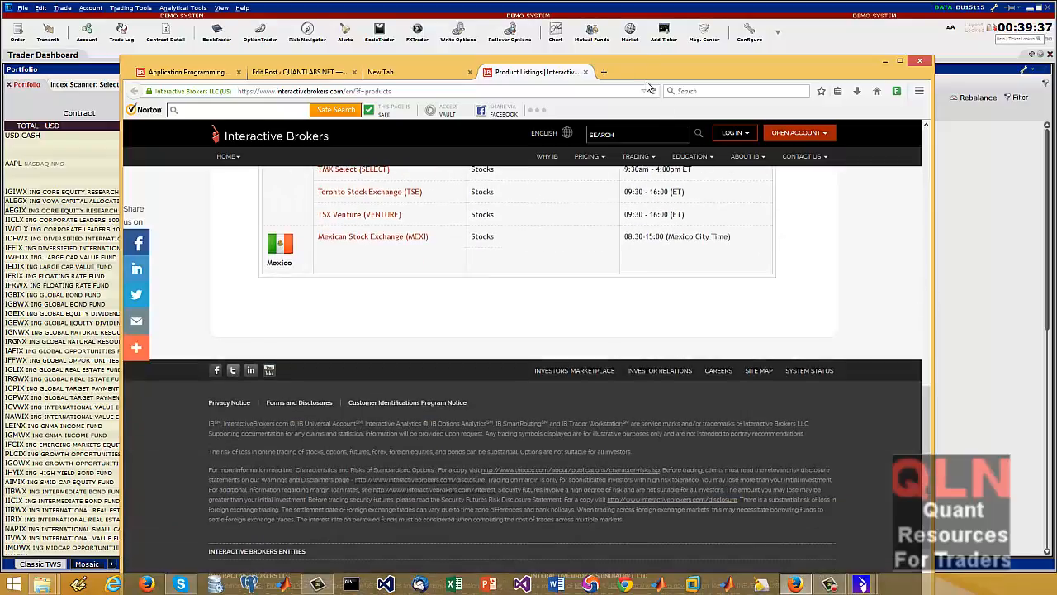
# Return to Trader Workstation and add a ticker for underlying goog as the NASDAQ SMART-routed stock
pyautogui.click(671, 37)
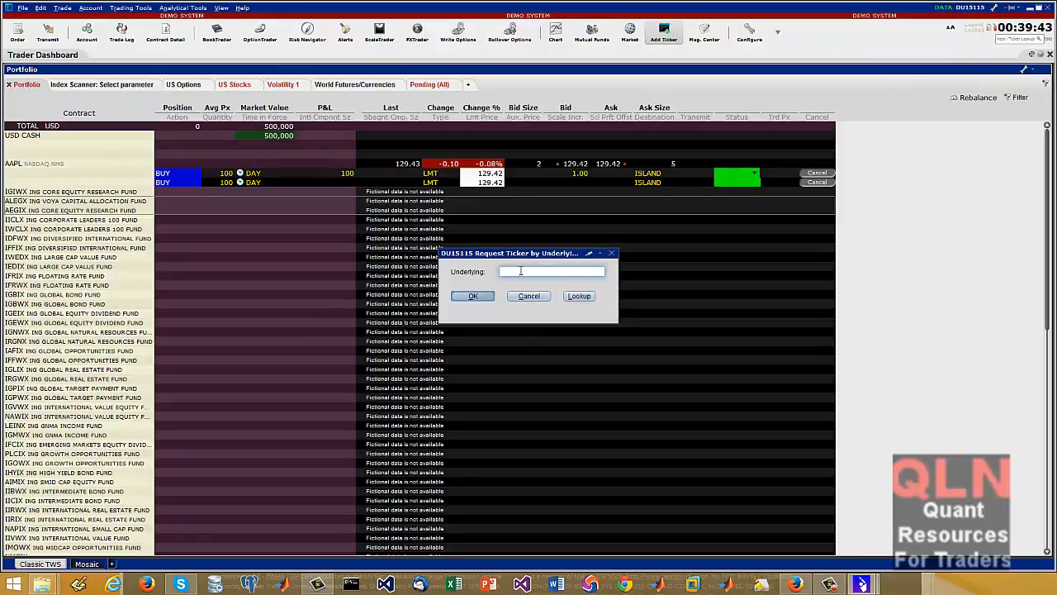
pyautogui.write('goog')
pyautogui.press('Return')
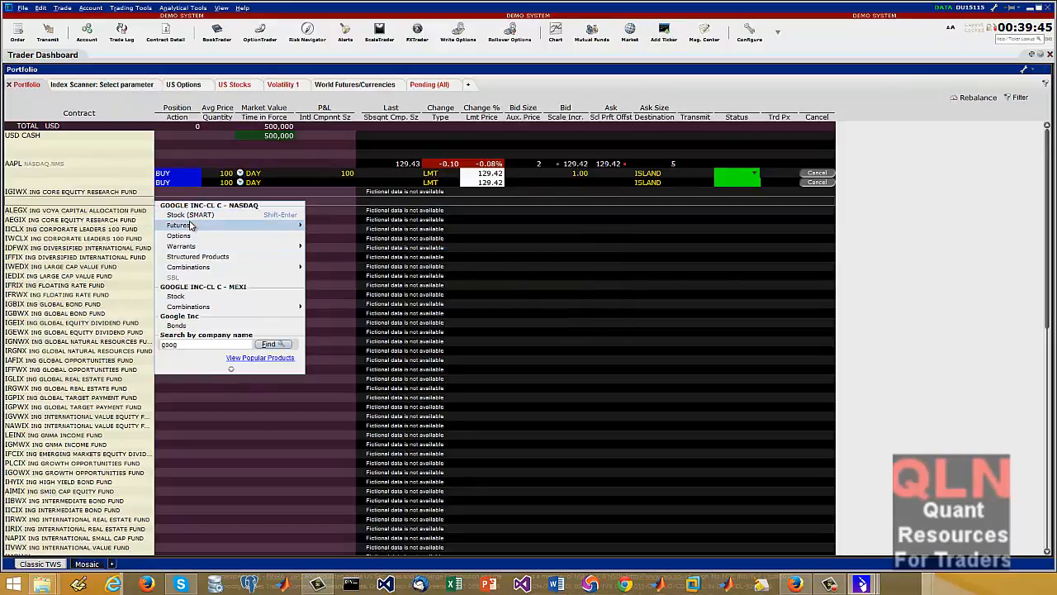
pyautogui.click(227, 216)
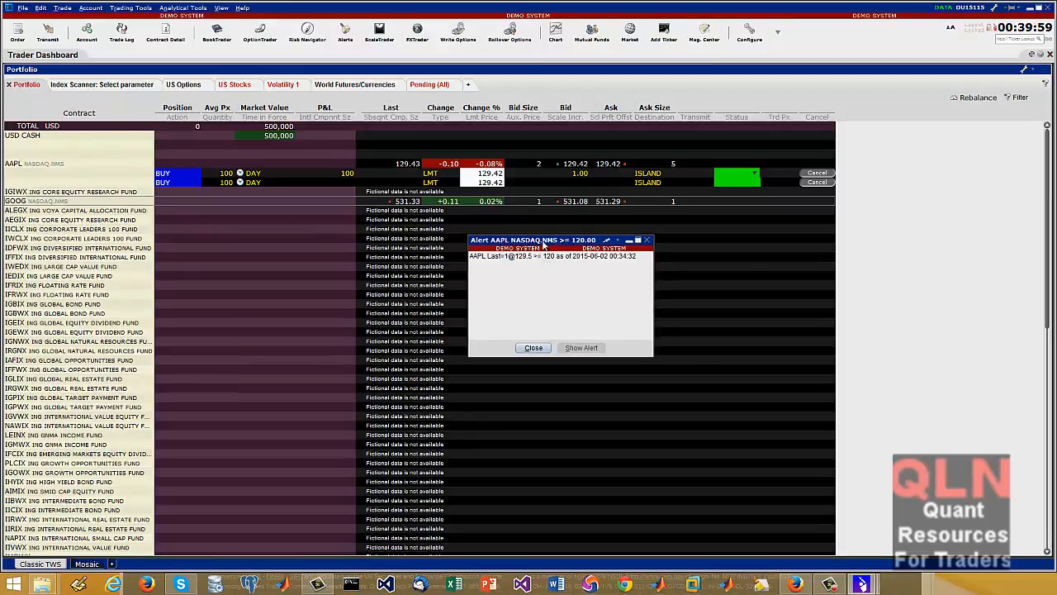
# Close the AAPL price alert, then view the Mosaic layout briefly and return to Classic TWS
pyautogui.click(533, 347)
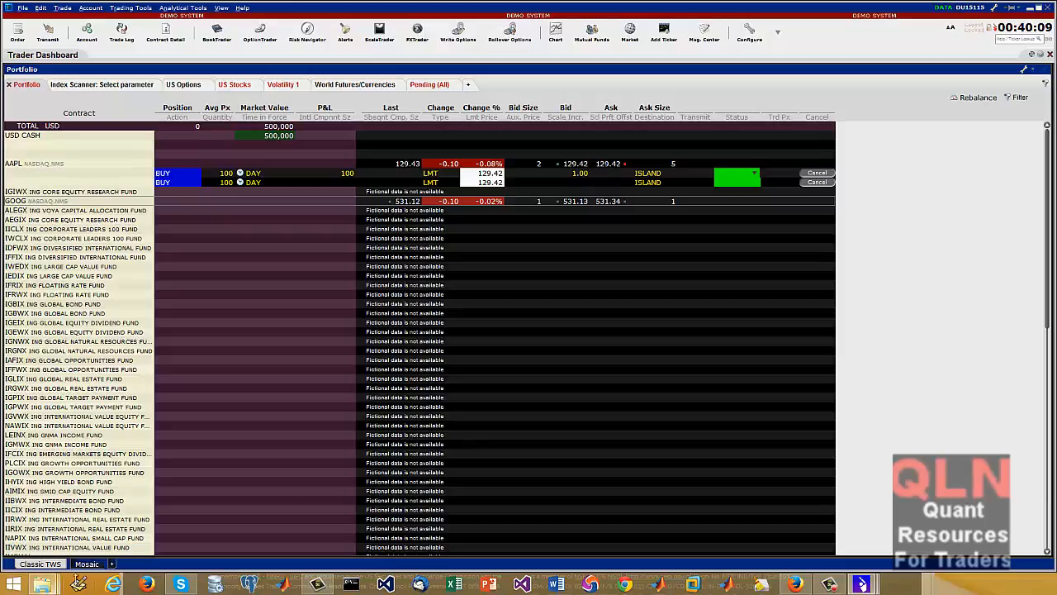
pyautogui.click(86, 564)
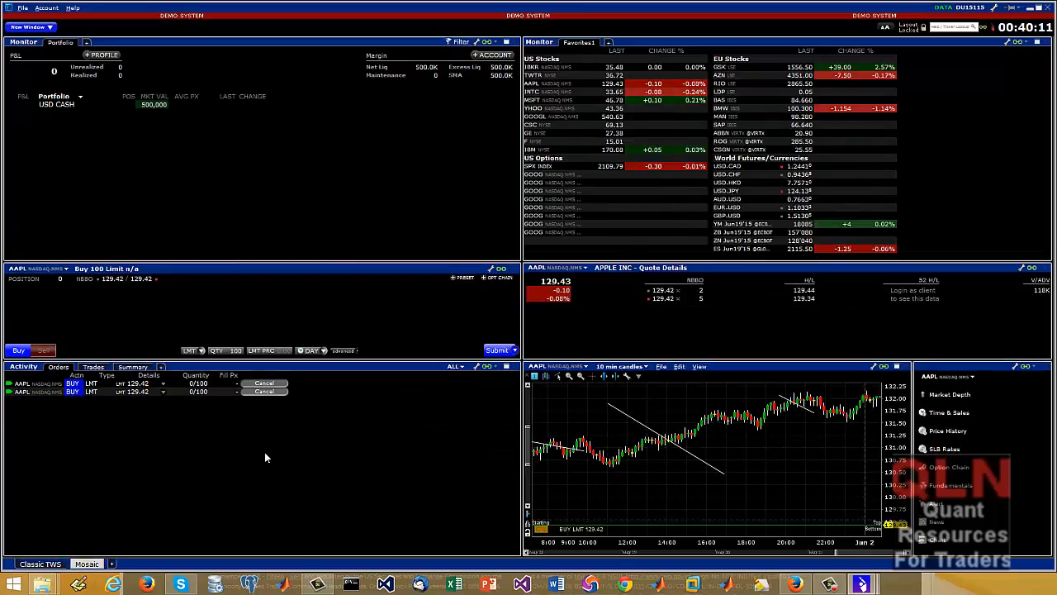
pyautogui.click(38, 564)
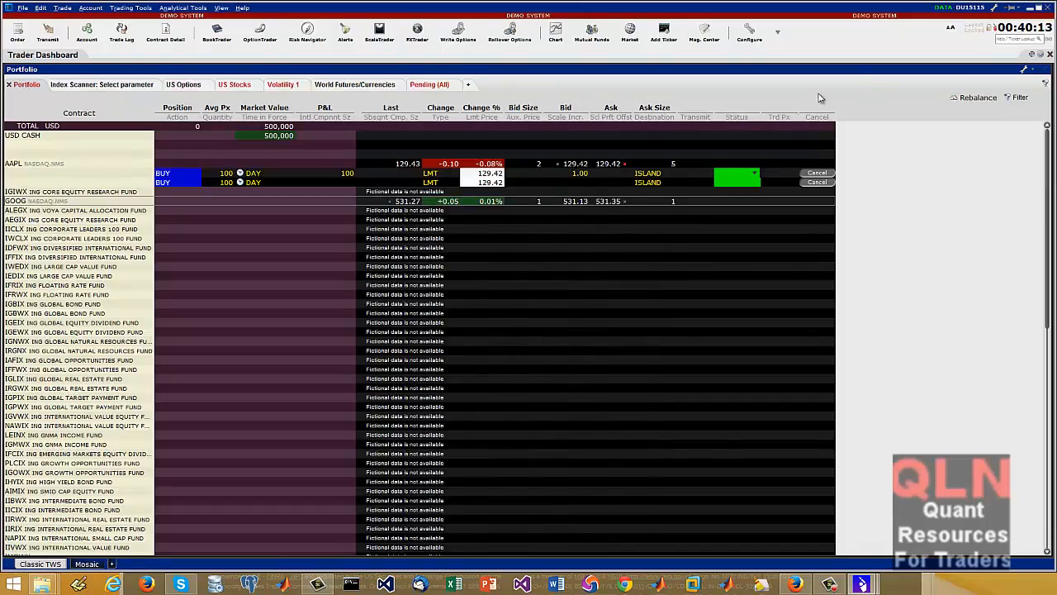
# Add an ISW button to the toolbar and open the Integrated Stock Window for GOOG
pyautogui.click(777, 32)
pyautogui.moveTo(798, 55)
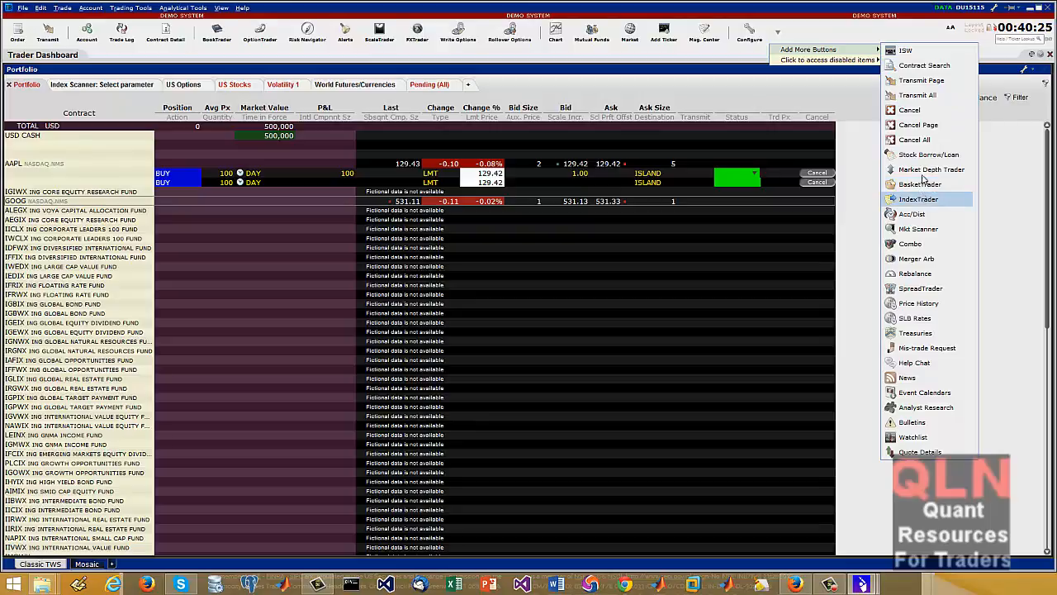
pyautogui.click(901, 50)
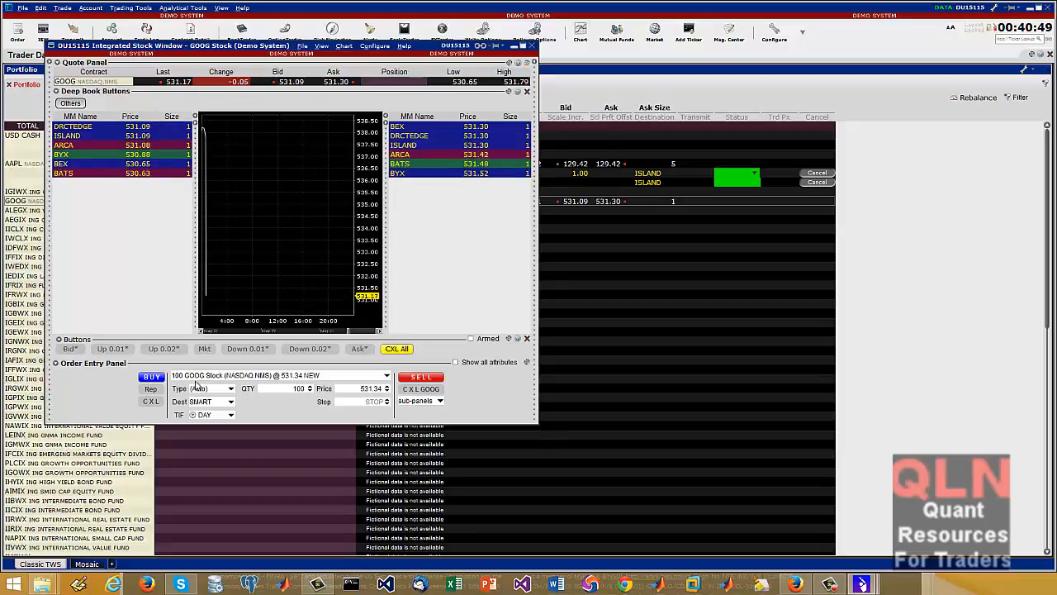
# Look over the deep book, chart and order entry panels in GOOG's Integrated Stock Window, and close it
pyautogui.click(151, 377)
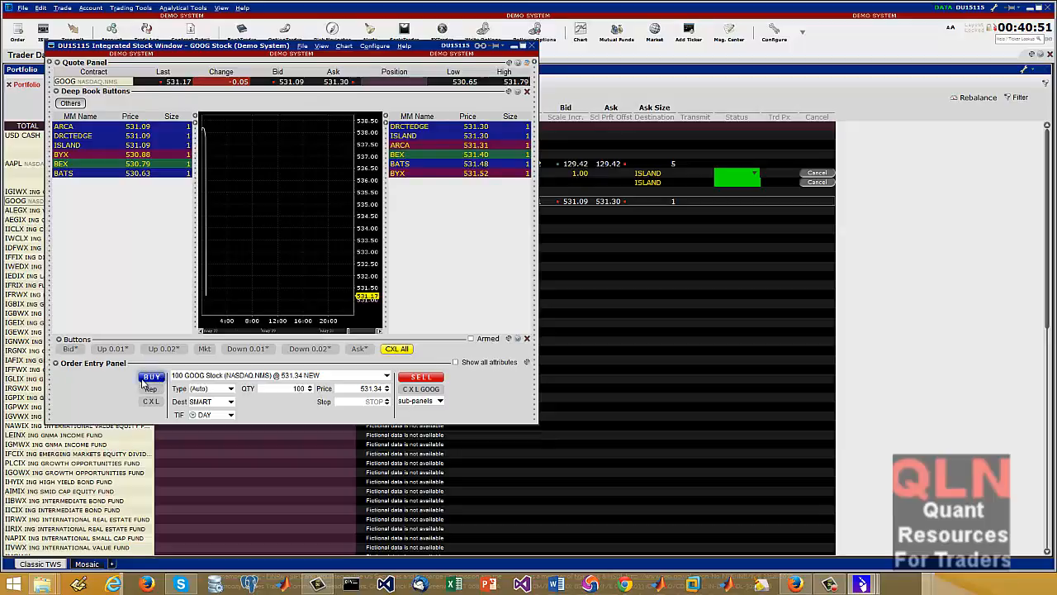
pyautogui.click(397, 310)
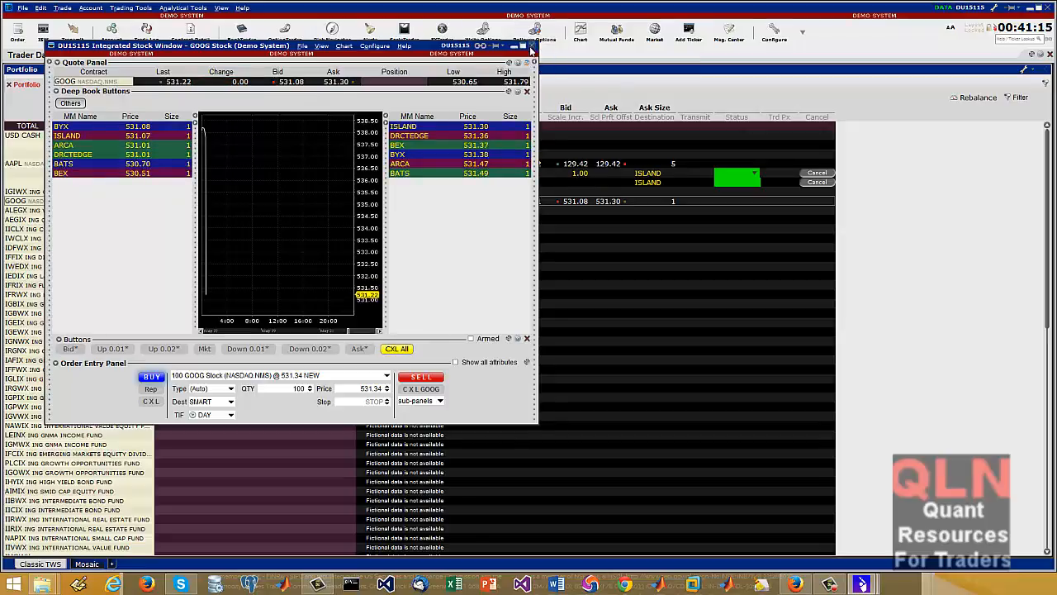
pyautogui.click(531, 46)
pyautogui.scroll(-6, 456, 432)
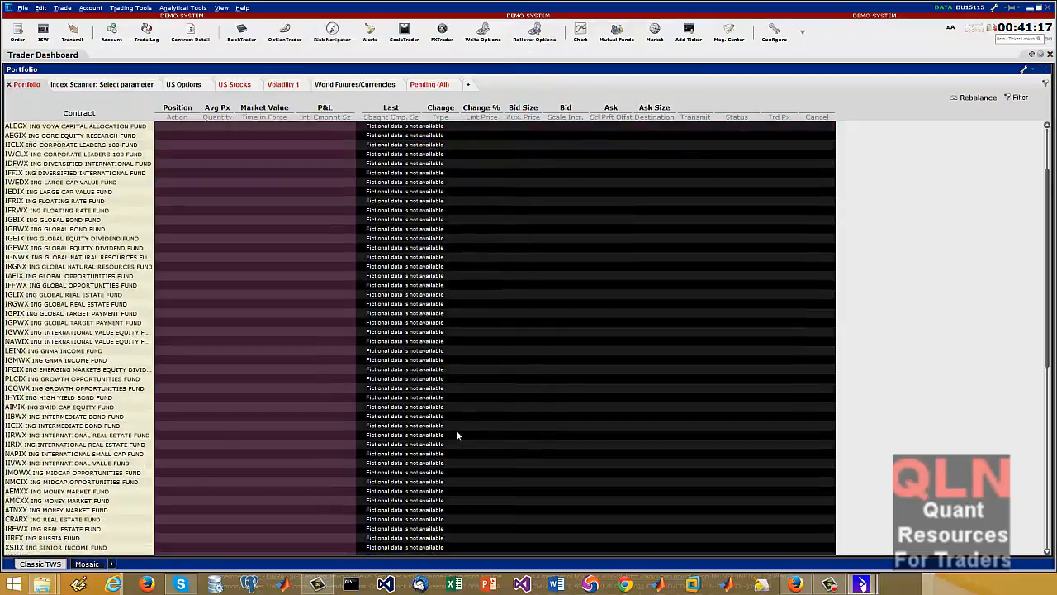
pyautogui.scroll(6, 513, 325)
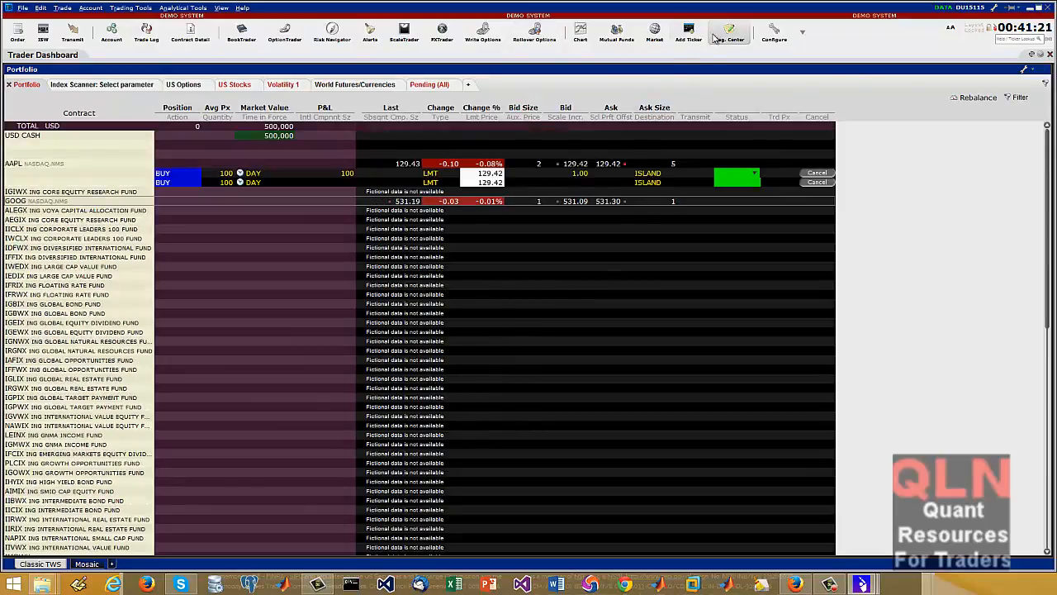
# Add a Mkt Scanner button to the toolbar
pyautogui.click(802, 32)
pyautogui.moveTo(850, 51)
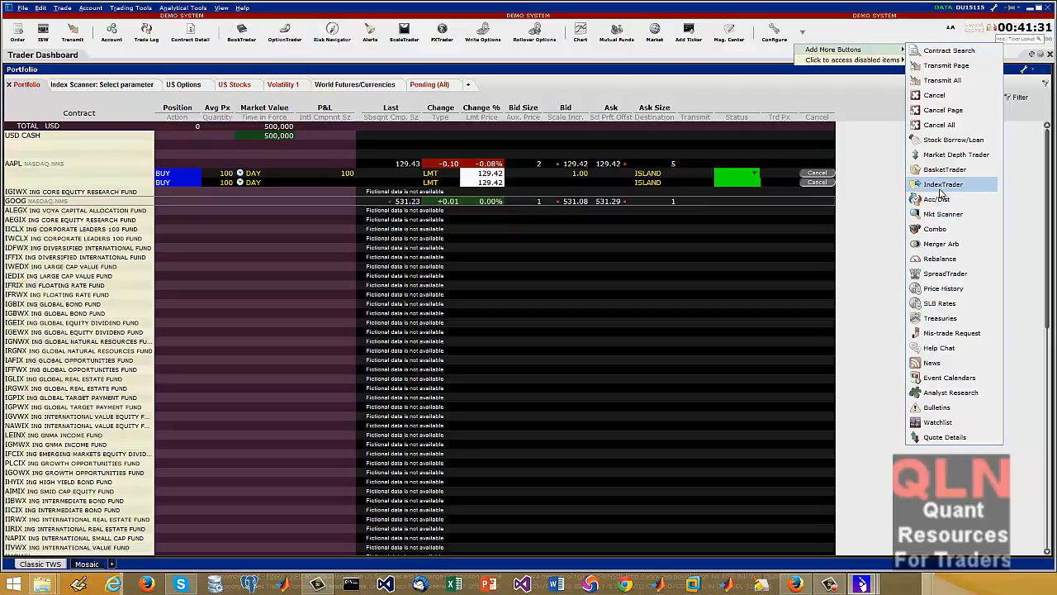
pyautogui.click(944, 219)
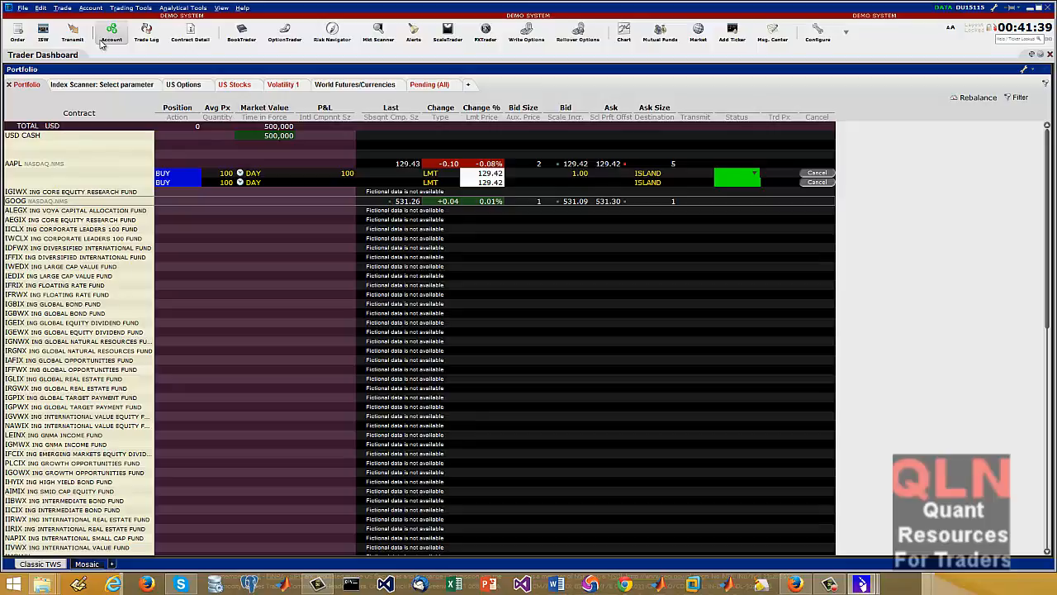
# Remove the Msg. Center, Add Ticker, Market and Mutual Funds buttons from the toolbar
pyautogui.click(776, 39)
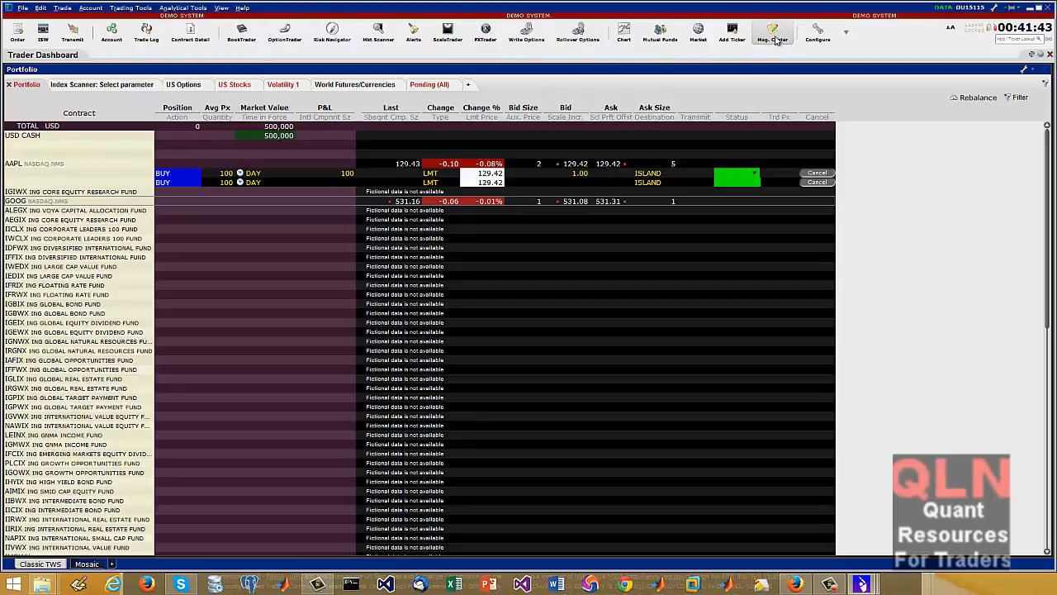
pyautogui.rightClick(776, 39)
pyautogui.click(812, 34)
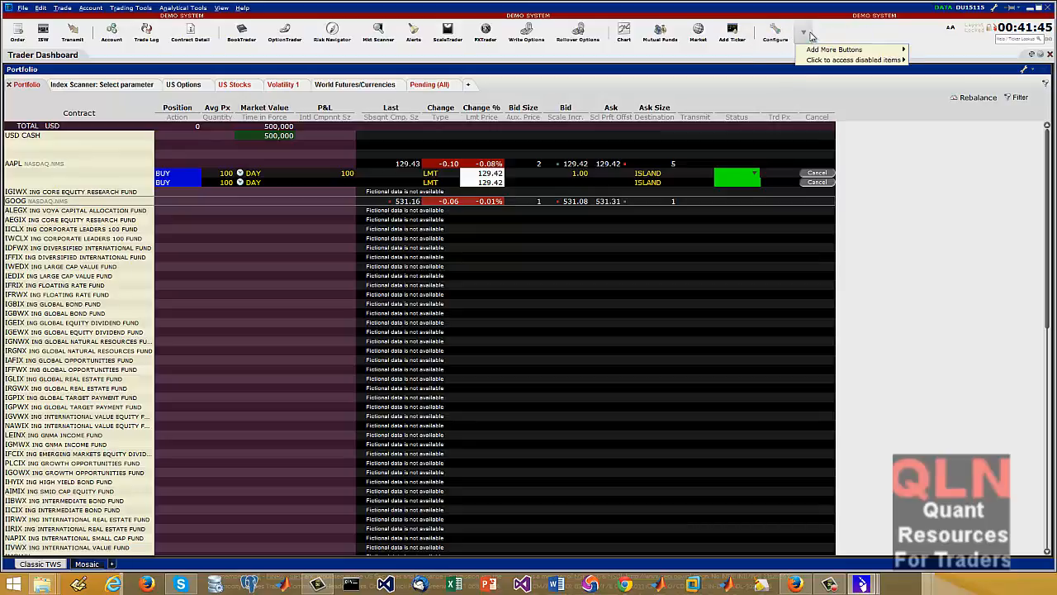
pyautogui.rightClick(732, 44)
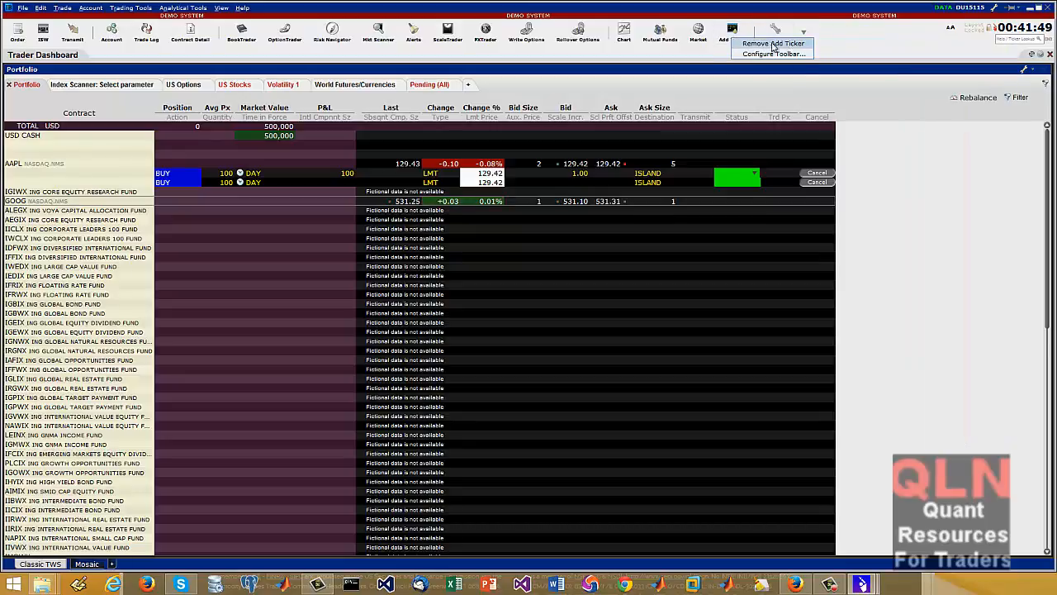
pyautogui.click(772, 42)
pyautogui.rightClick(699, 32)
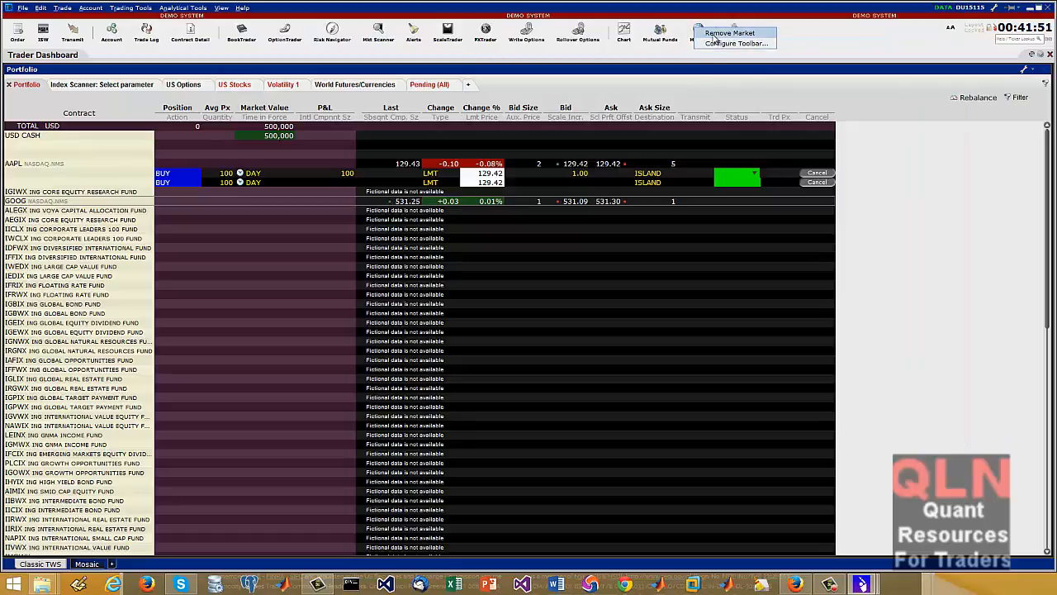
pyautogui.click(718, 30)
pyautogui.rightClick(662, 36)
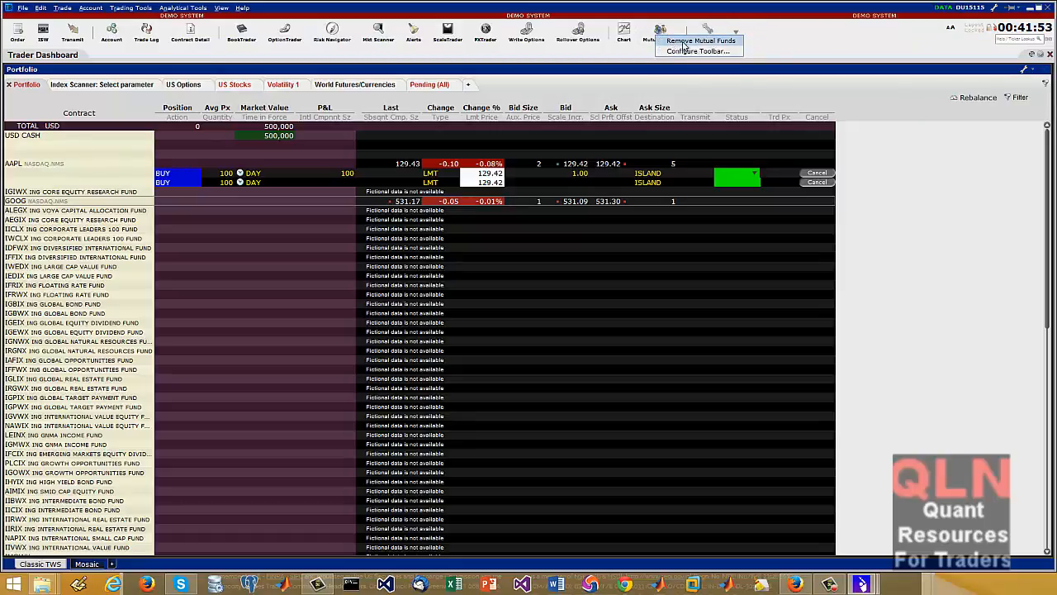
pyautogui.click(689, 41)
# Remove the Chart, Rollover Options, Write Options and FXTrader buttons from the toolbar
pyautogui.rightClick(631, 29)
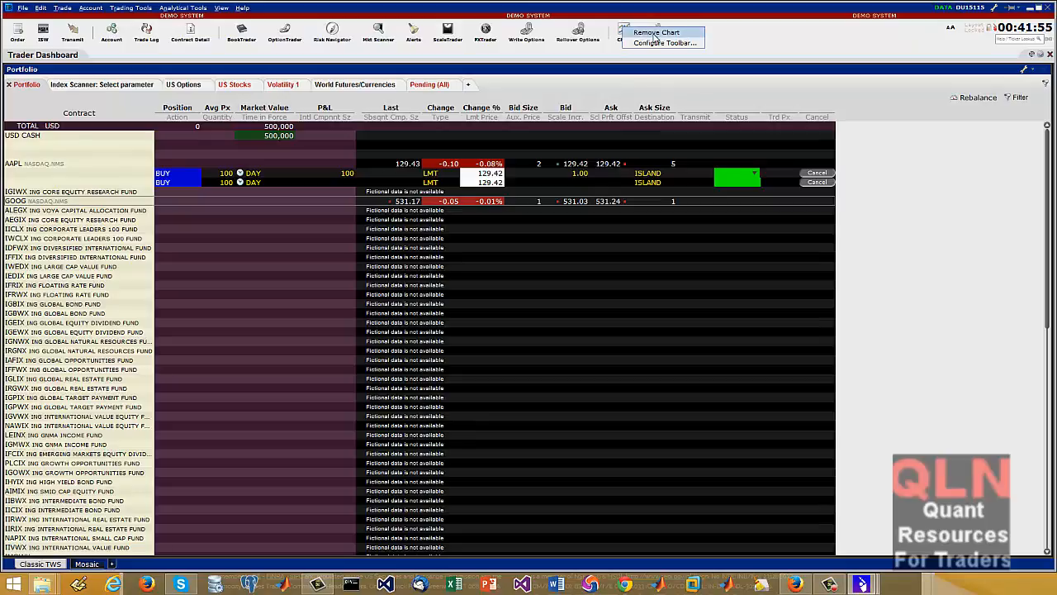
pyautogui.click(655, 33)
pyautogui.rightClick(582, 37)
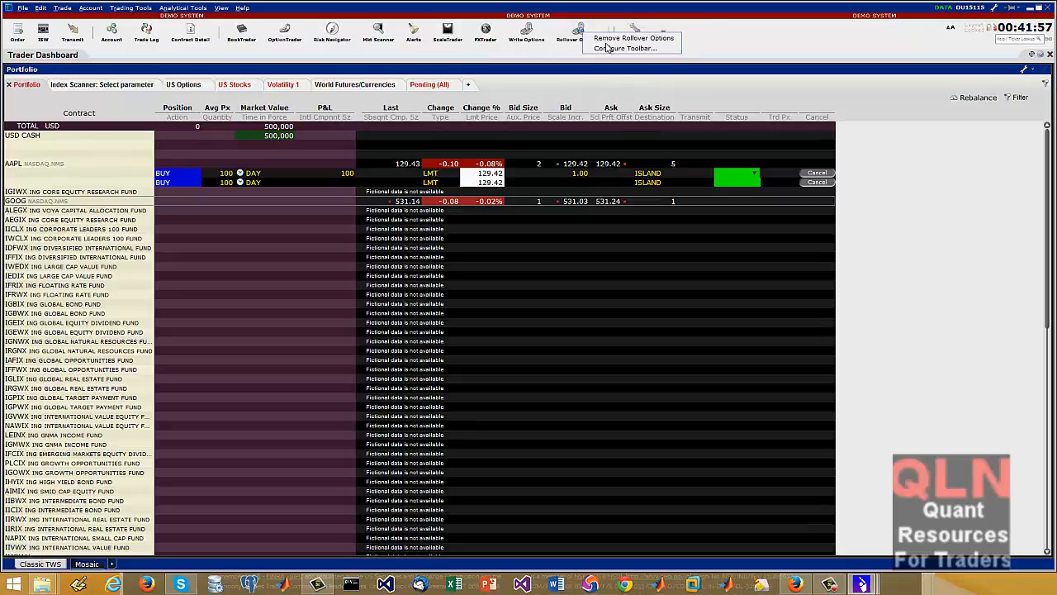
pyautogui.click(619, 41)
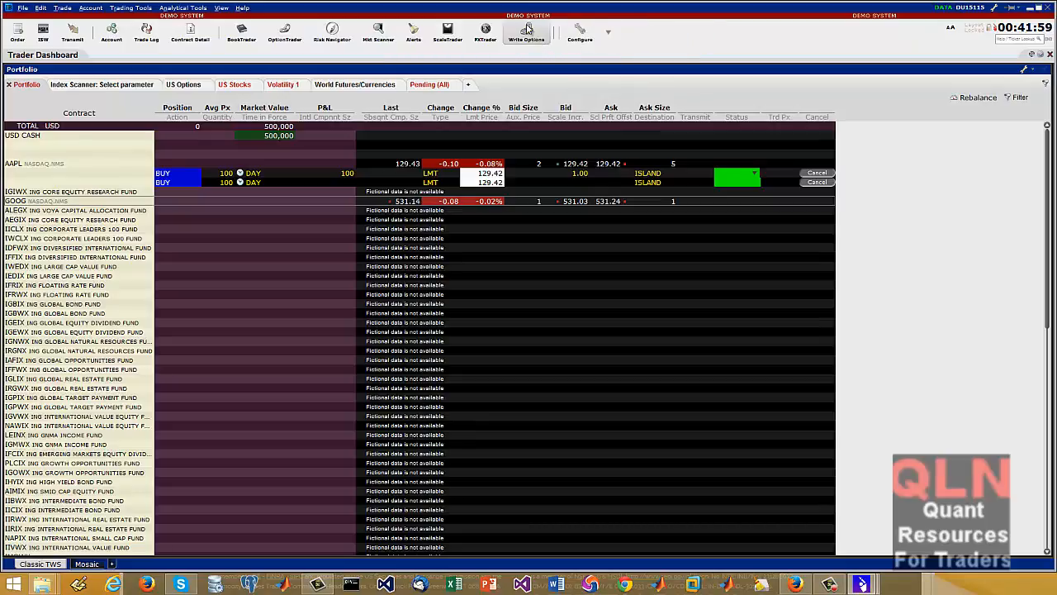
pyautogui.rightClick(527, 30)
pyautogui.click(627, 28)
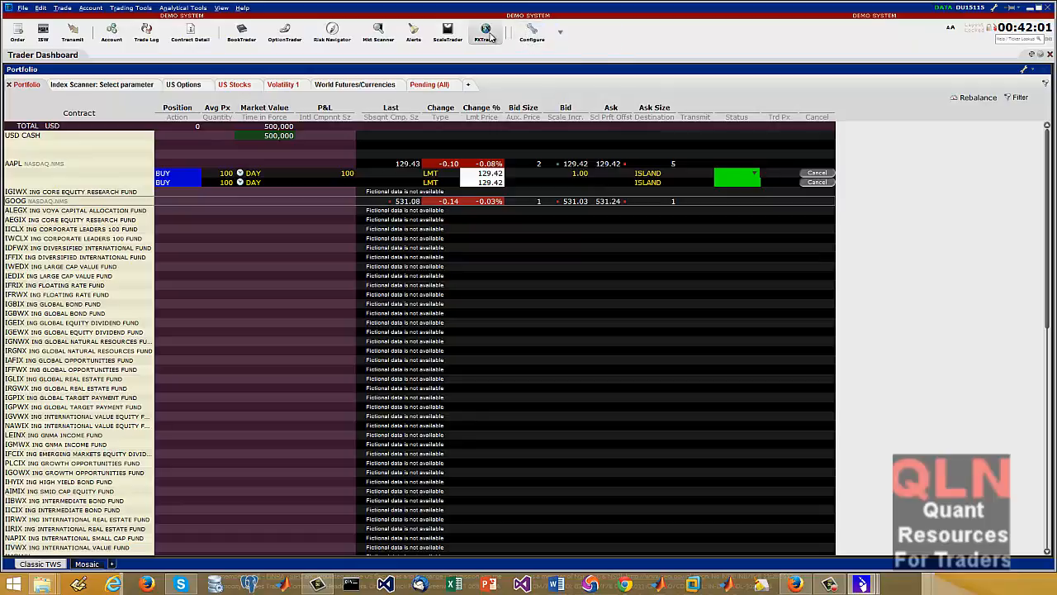
pyautogui.rightClick(490, 36)
pyautogui.click(500, 38)
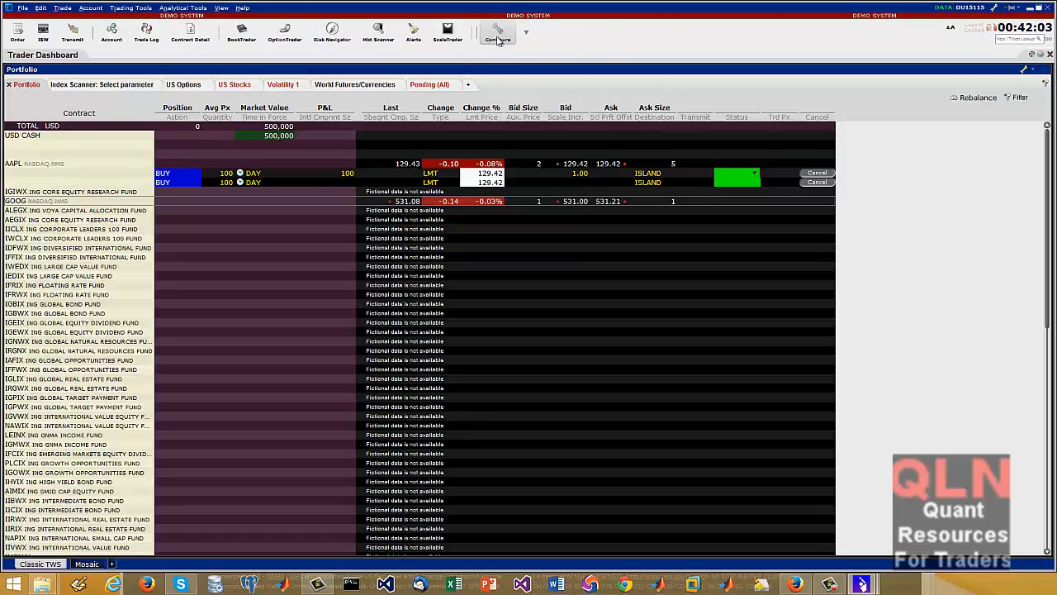
# Add a Market Depth Trader button to the toolbar and open Market Depth Trader for GOOG
pyautogui.click(526, 31)
pyautogui.moveTo(588, 52)
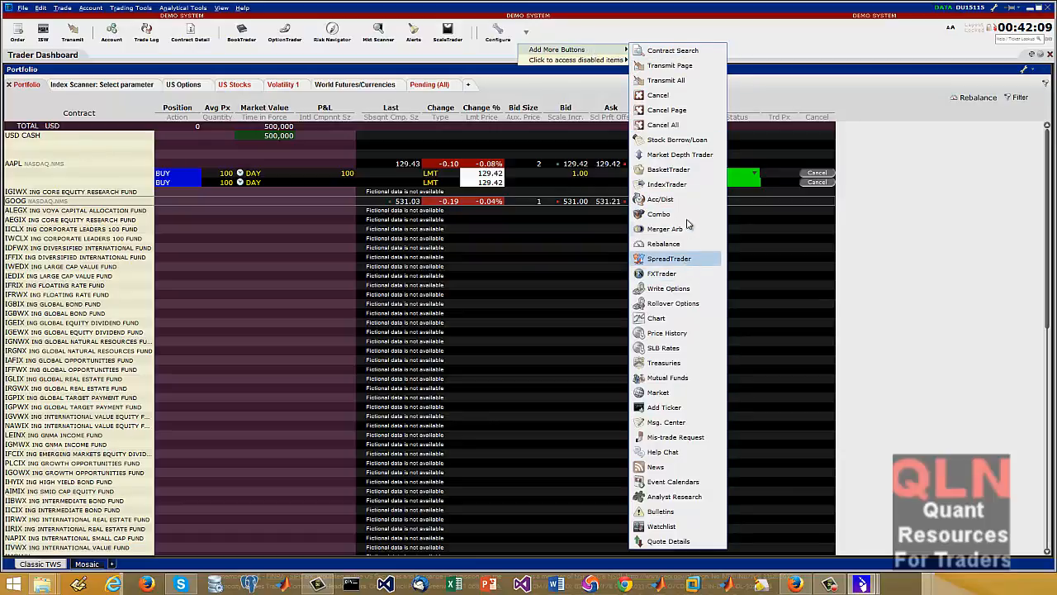
pyautogui.click(700, 162)
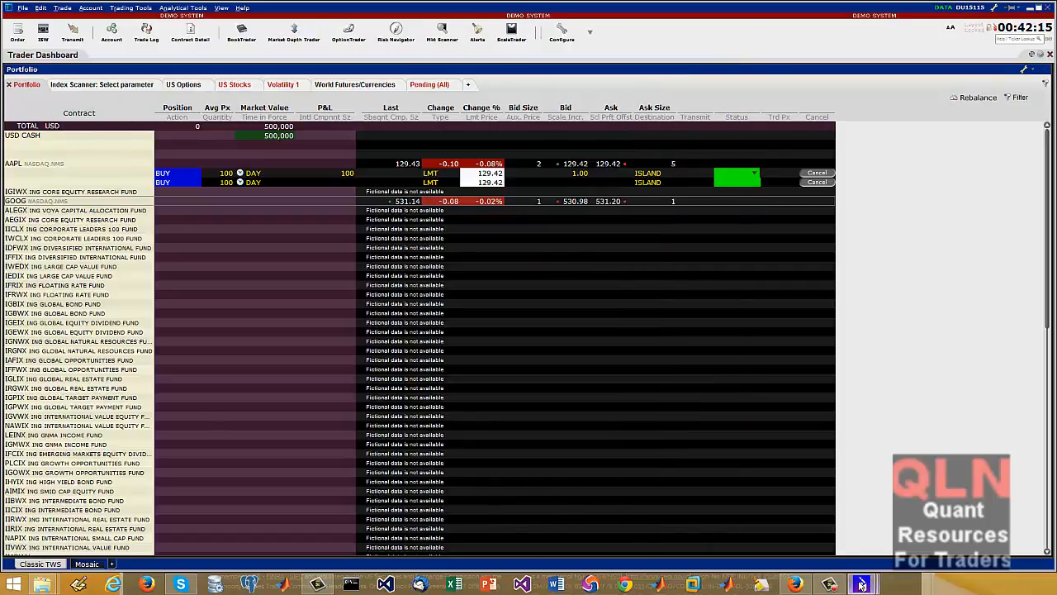
pyautogui.moveTo(861, 584)
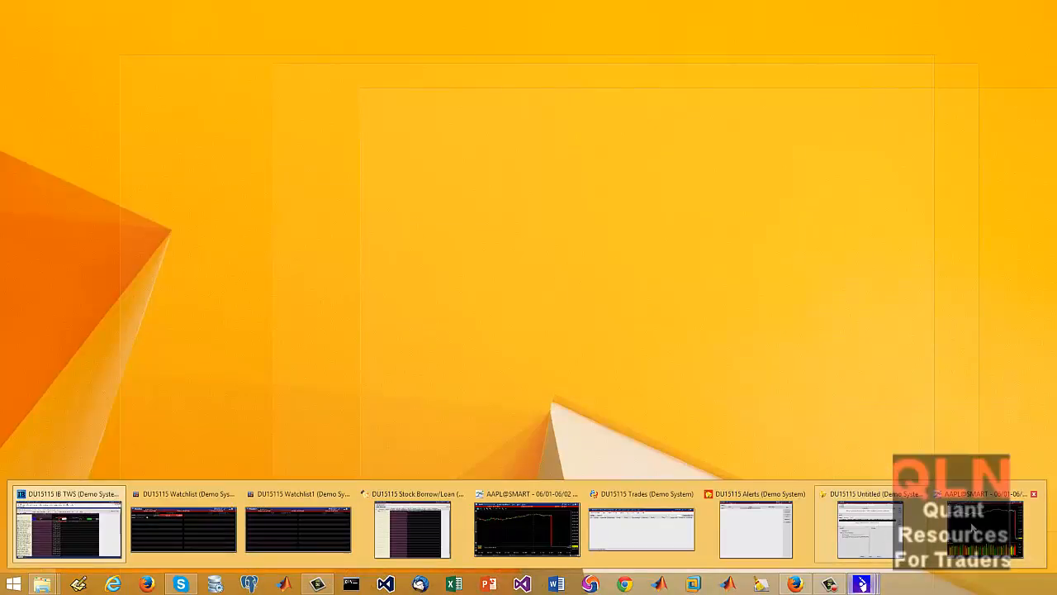
pyautogui.moveTo(974, 528)
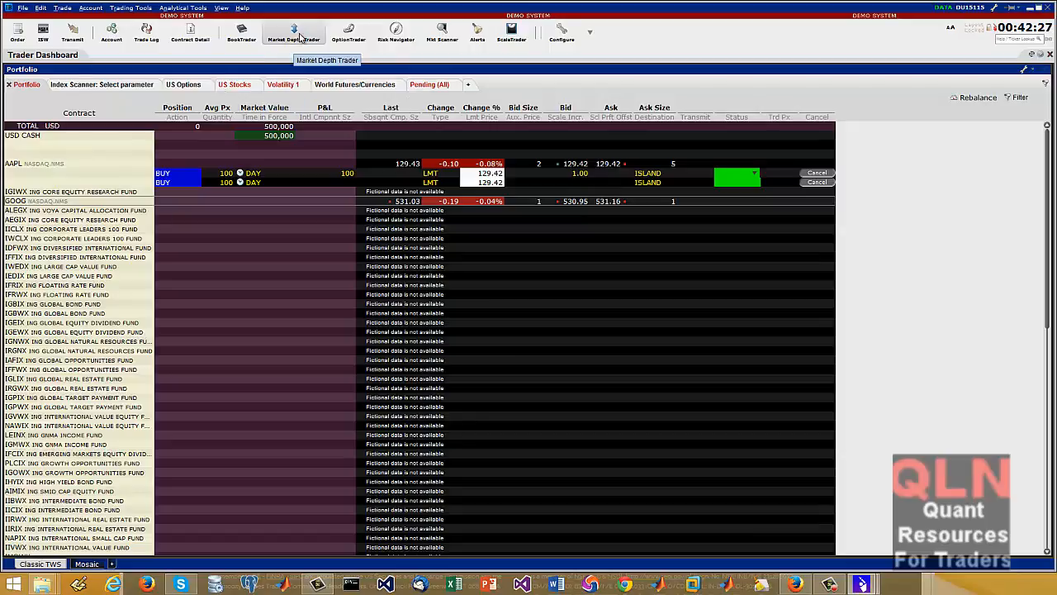
pyautogui.click(294, 33)
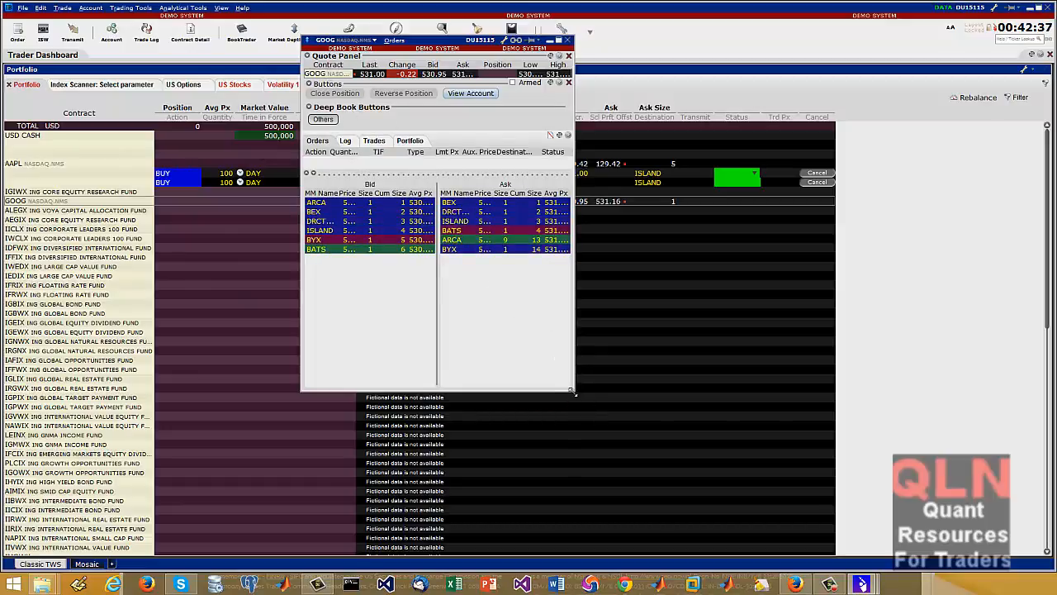
# Enlarge GOOG's Market Depth Trader window, look through its trades and portfolio views, and close it
pyautogui.moveTo(577, 399); pyautogui.dragTo(858, 444)
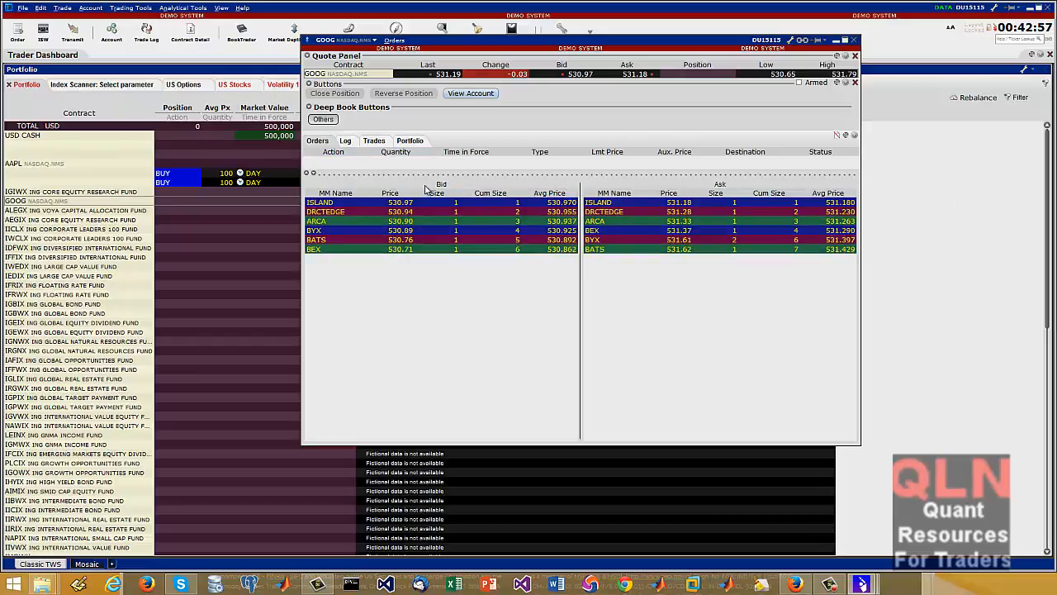
pyautogui.click(374, 142)
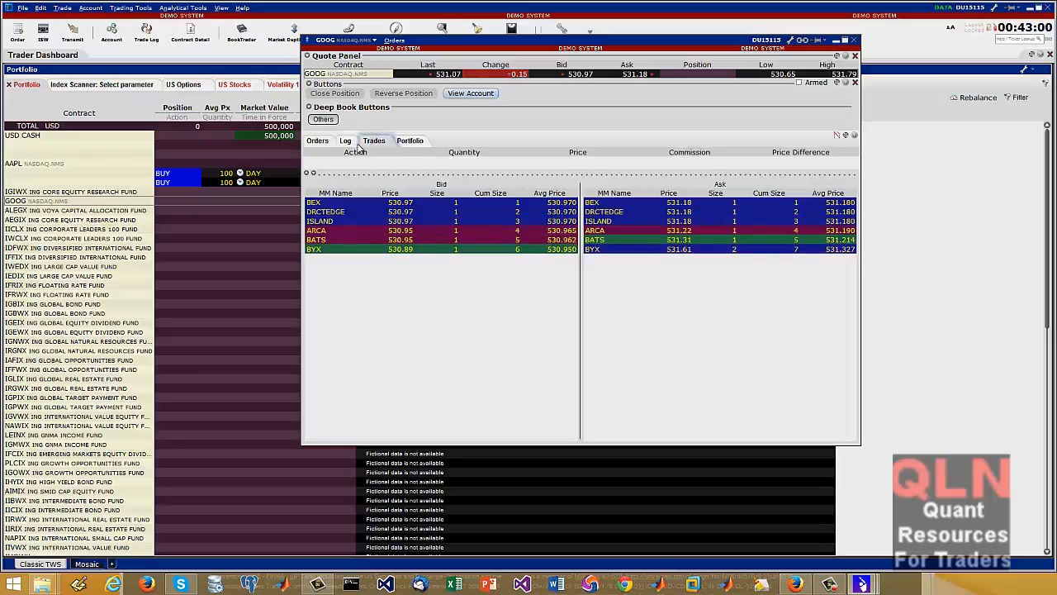
pyautogui.click(414, 141)
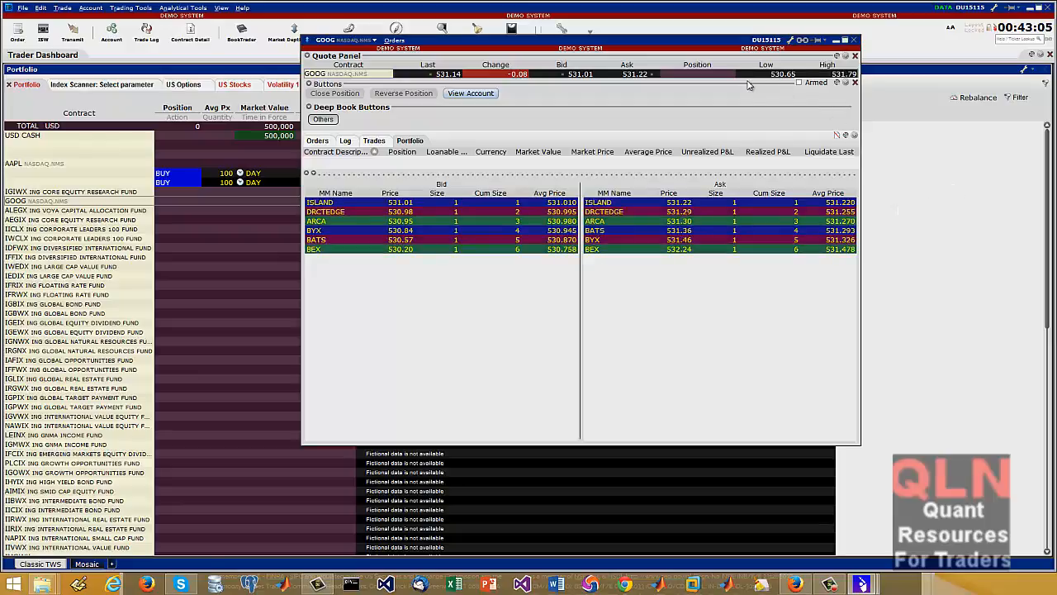
pyautogui.moveTo(724, 41); pyautogui.dragTo(638, 64)
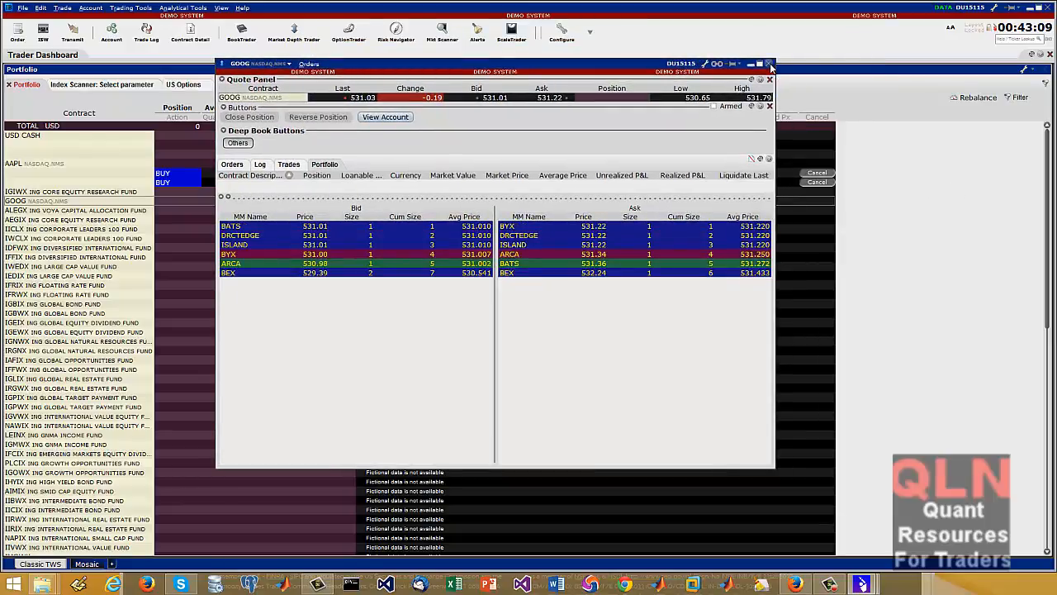
pyautogui.click(769, 64)
# Add a Rebalance button to the toolbar, then open Rebalance Portfolio to review it and close it
pyautogui.click(588, 38)
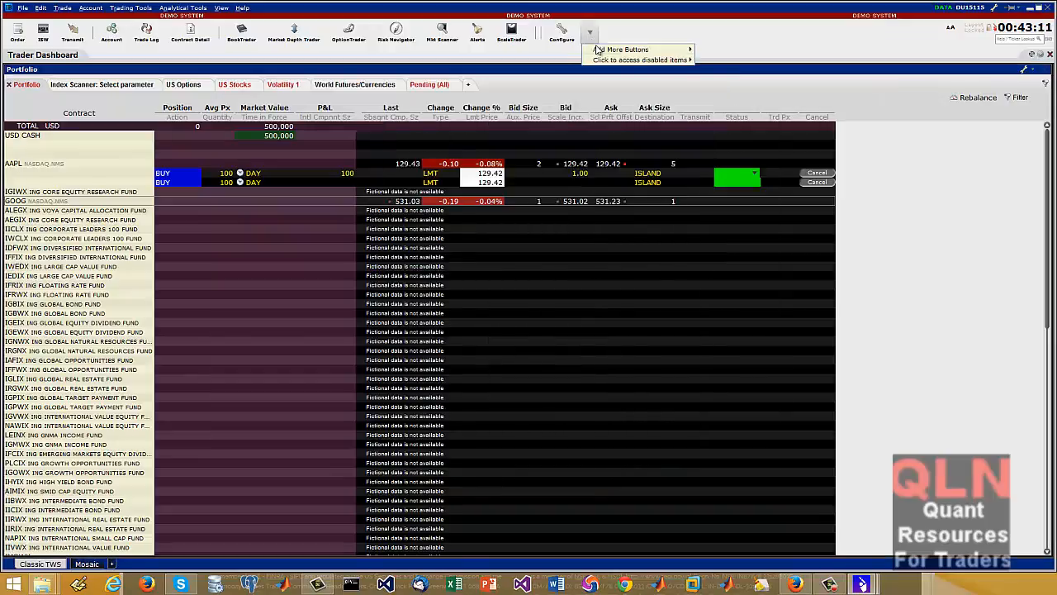
pyautogui.moveTo(677, 59)
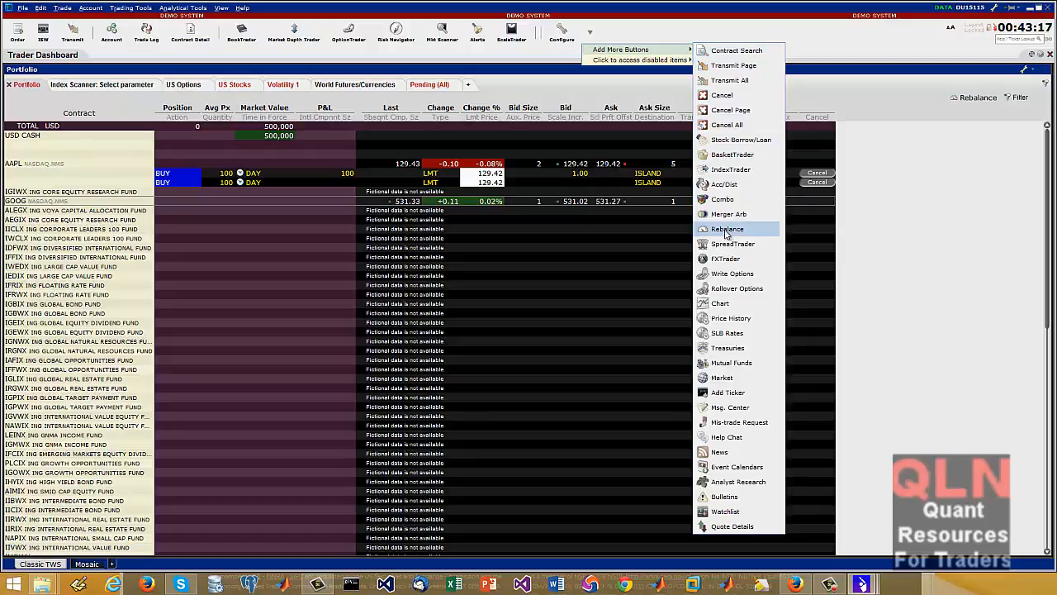
pyautogui.click(729, 230)
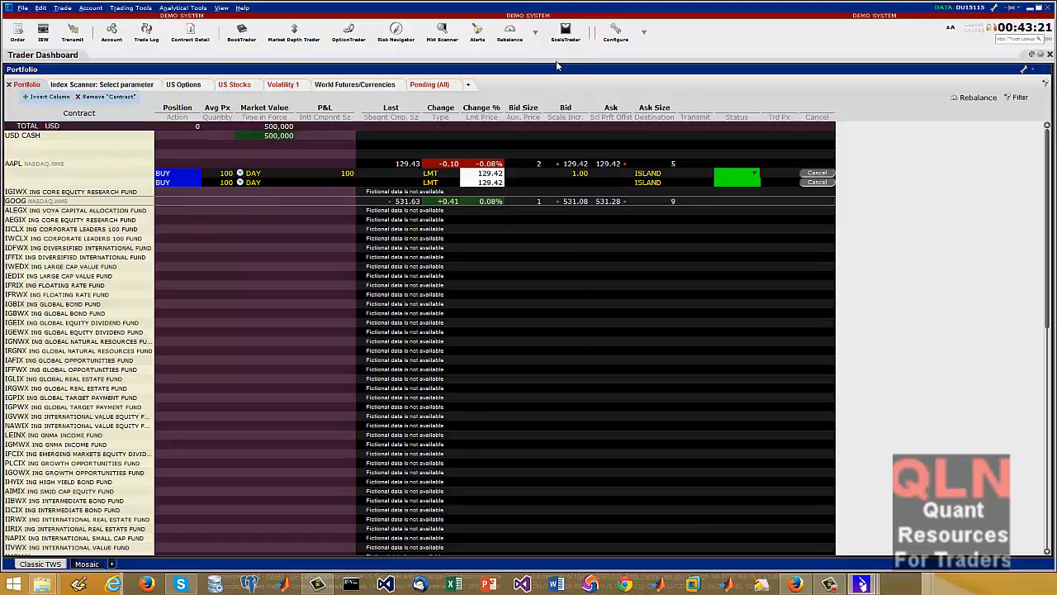
pyautogui.click(509, 32)
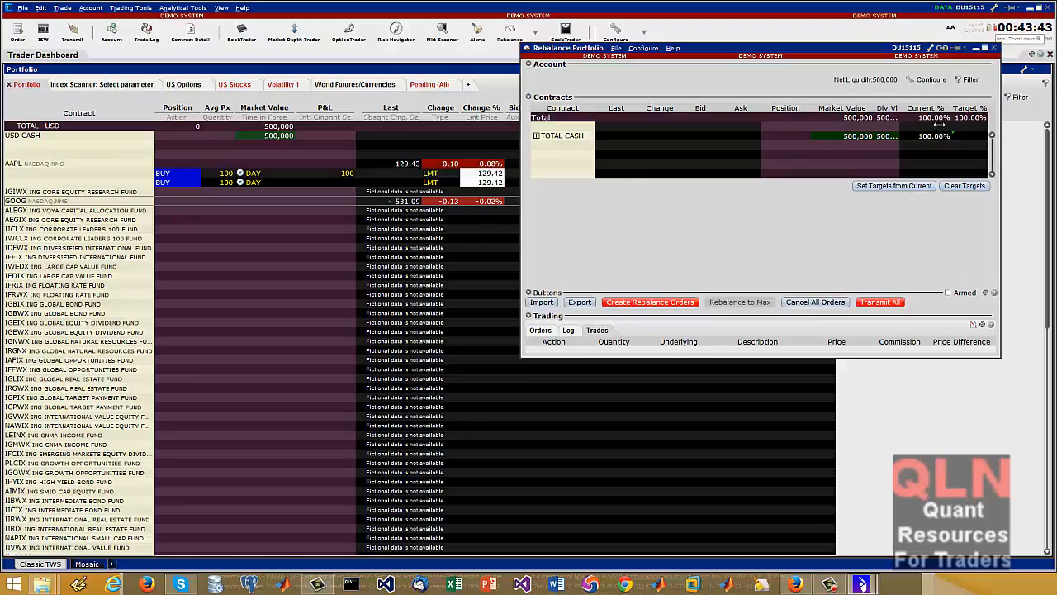
pyautogui.click(994, 48)
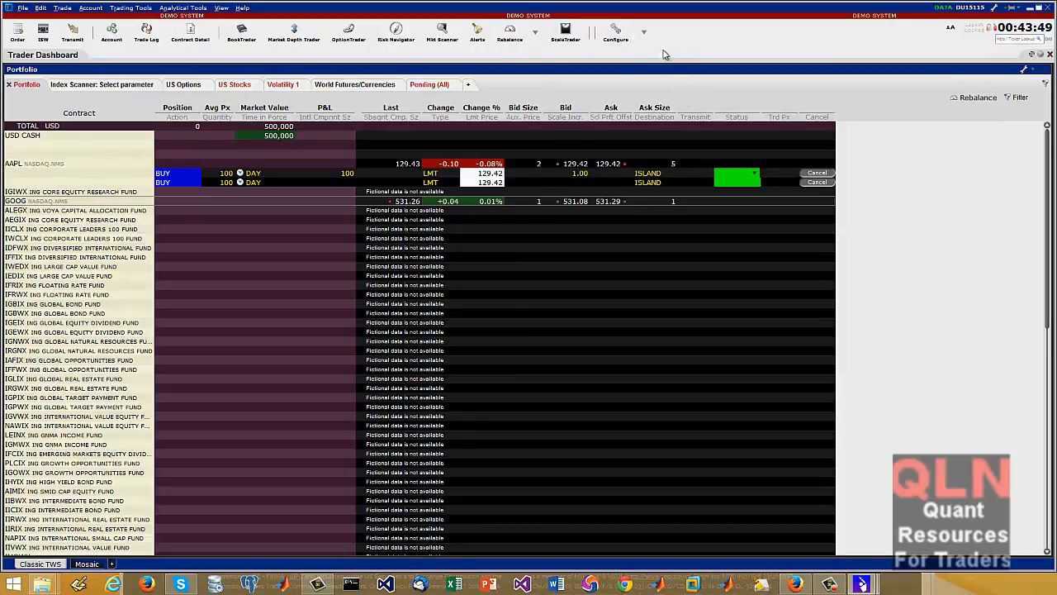
# Add a Stock Borrow/Loan button to the toolbar
pyautogui.click(645, 32)
pyautogui.moveTo(735, 51)
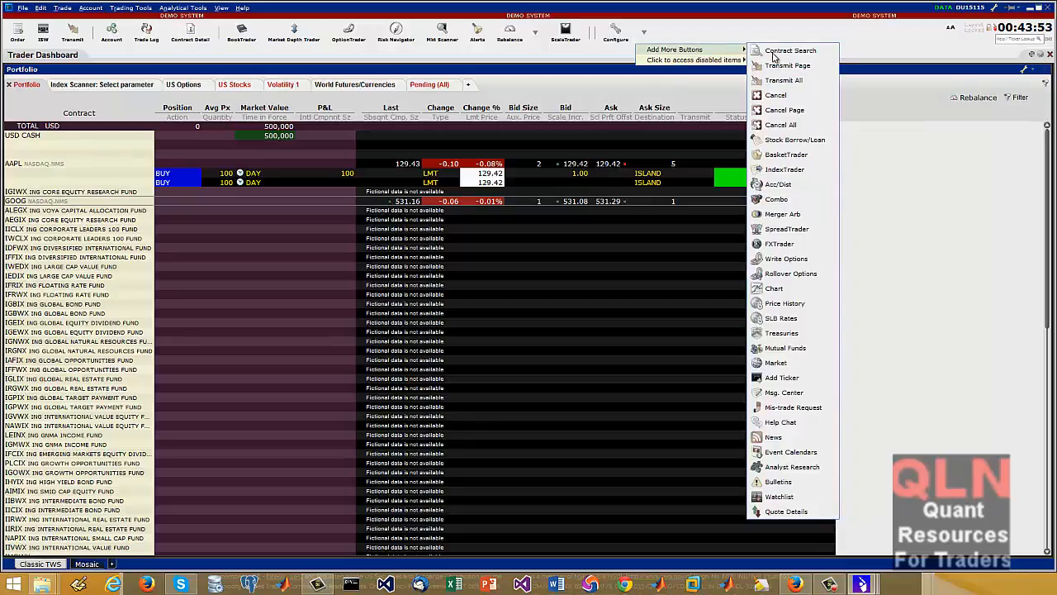
pyautogui.click(794, 140)
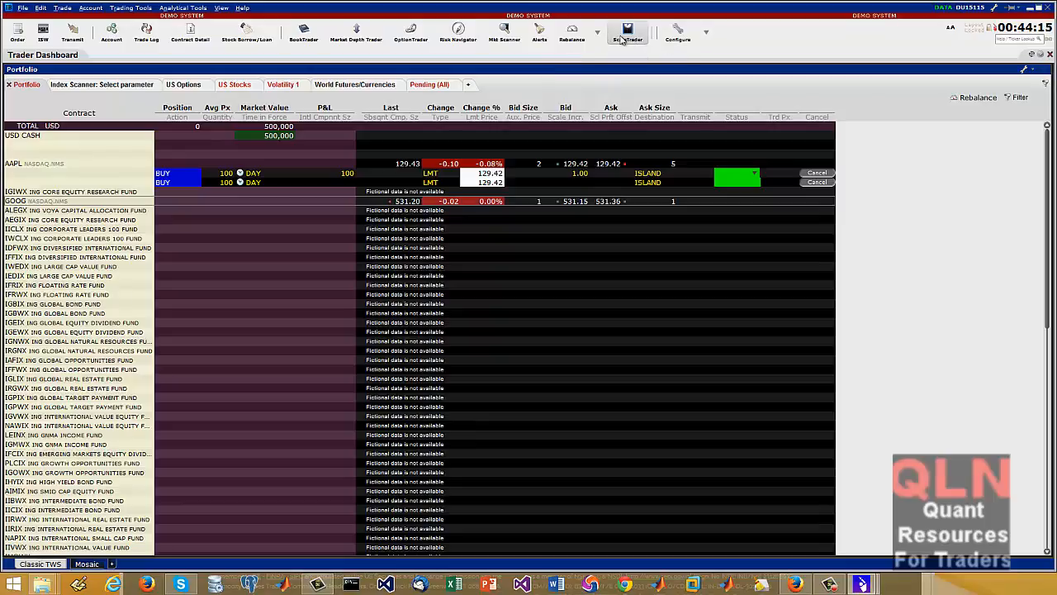
# Open the list of additional buttons available for the toolbar
pyautogui.click(706, 33)
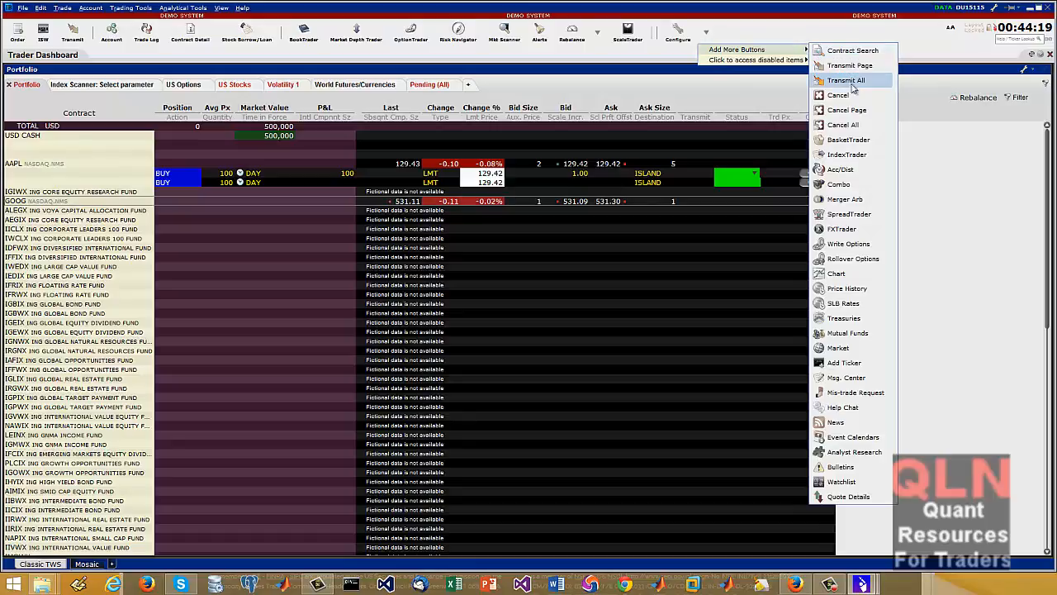
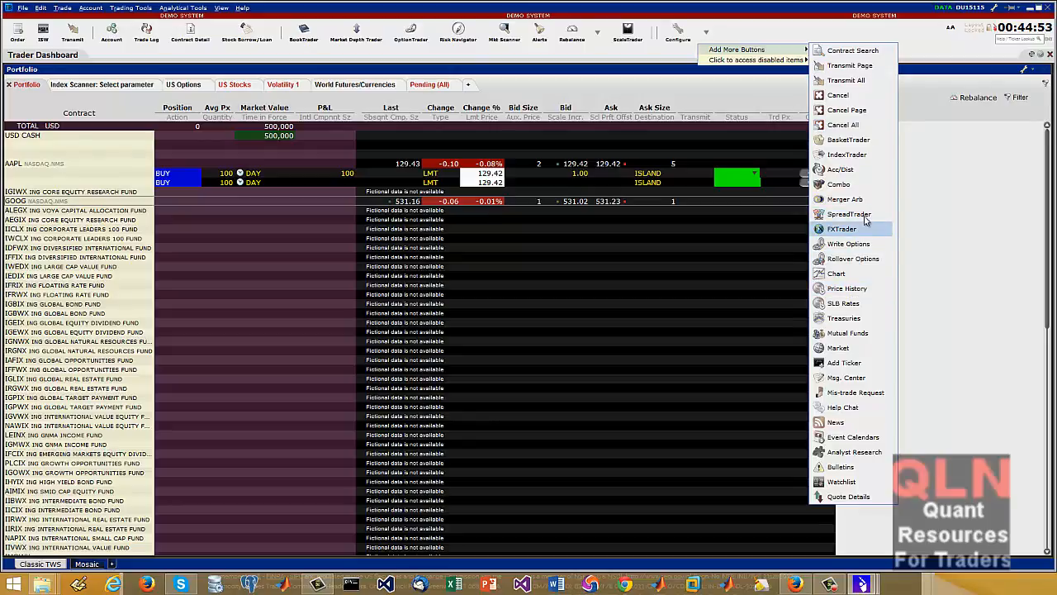
# Add a SpreadTrader button to the toolbar, open it for GOOG, and load GOOG's futures spreads for SMART (USD)
pyautogui.click(865, 217)
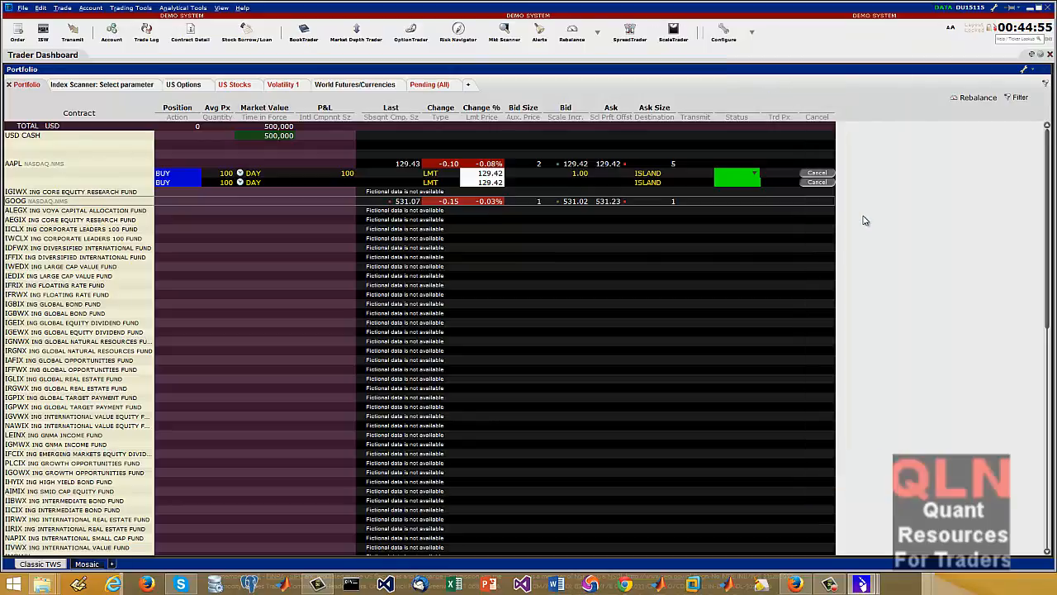
pyautogui.click(636, 28)
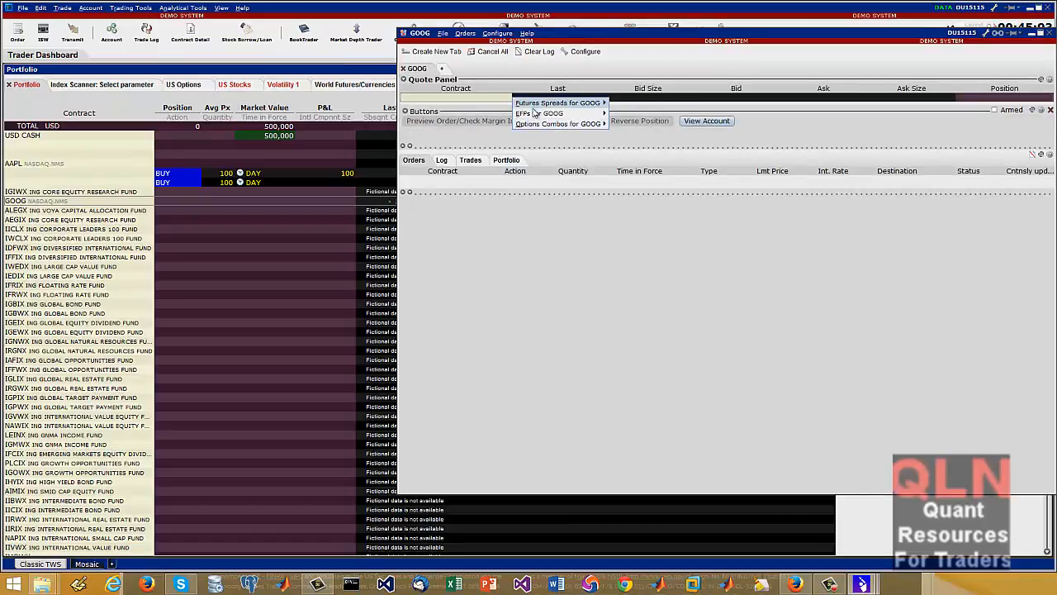
pyautogui.moveTo(578, 105)
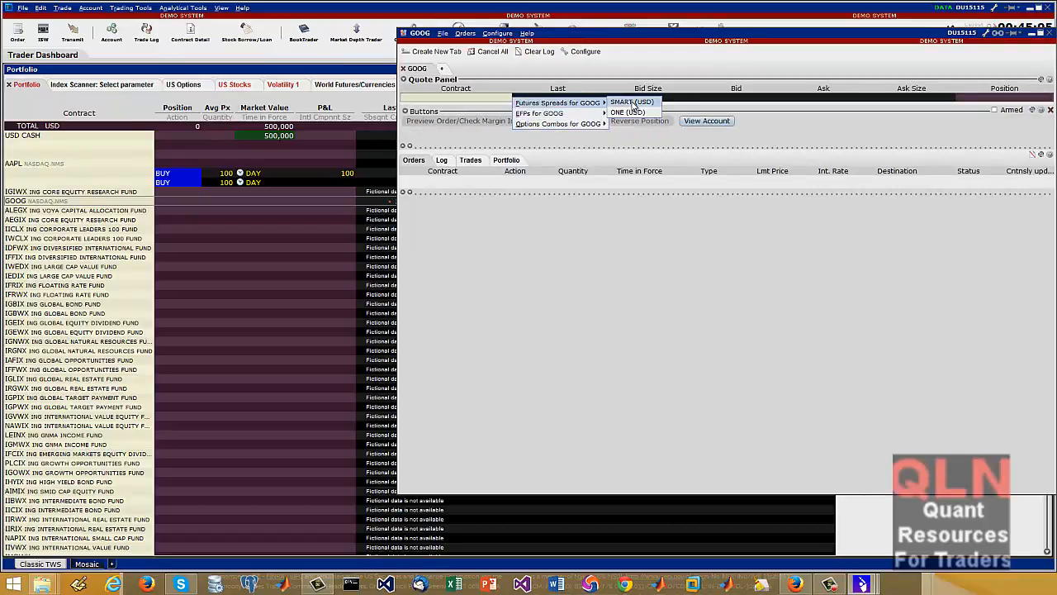
pyautogui.click(631, 103)
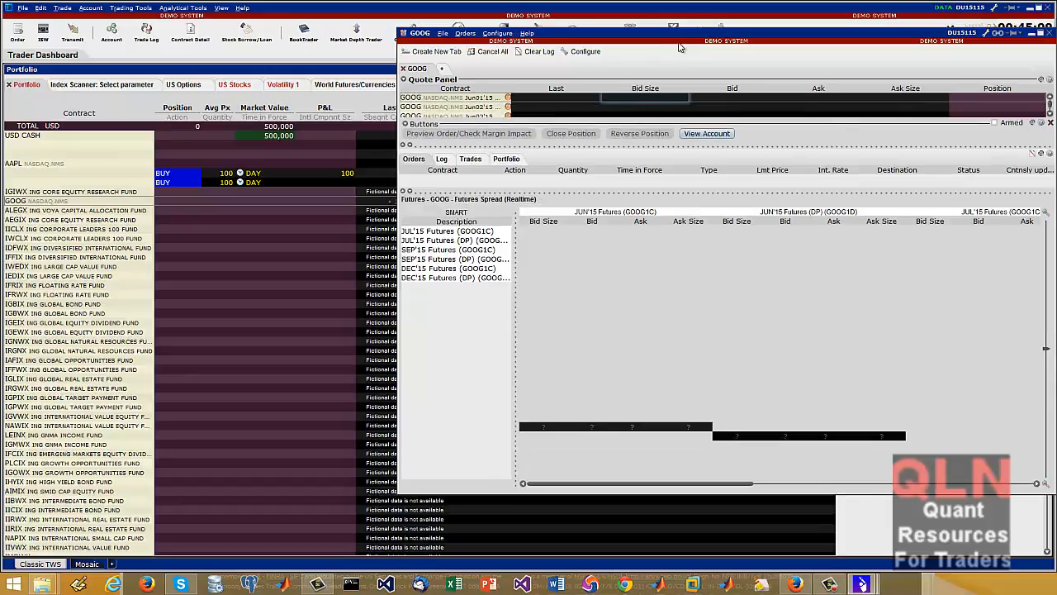
# Try arming one-click order transmission in the enlarged GOOG SpreadTrader window, decline the agreement, and close the window
pyautogui.moveTo(700, 39); pyautogui.dragTo(447, 55)
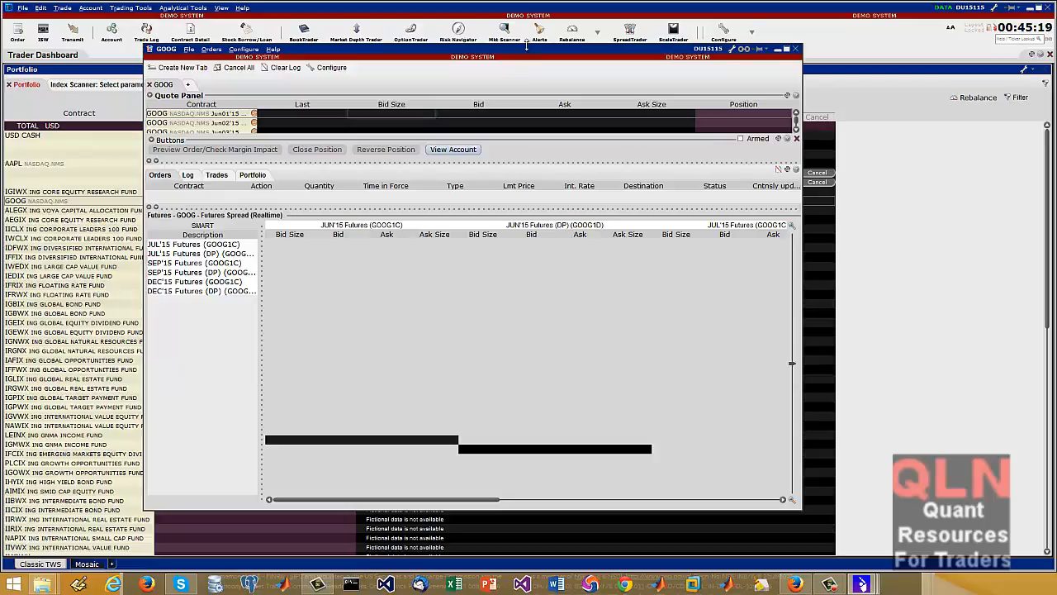
pyautogui.moveTo(525, 46); pyautogui.dragTo(525, 10)
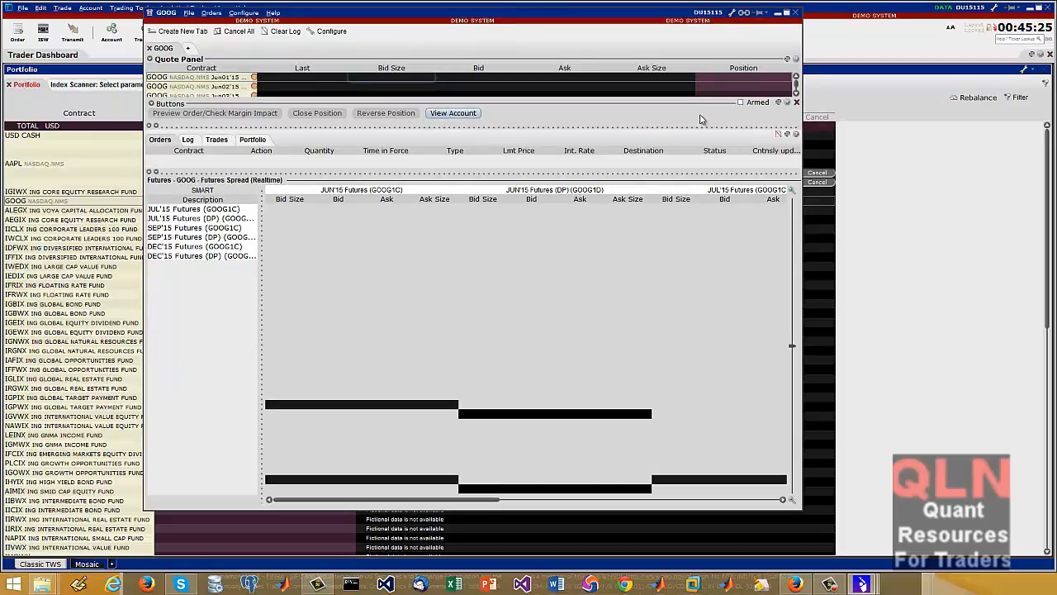
pyautogui.click(740, 102)
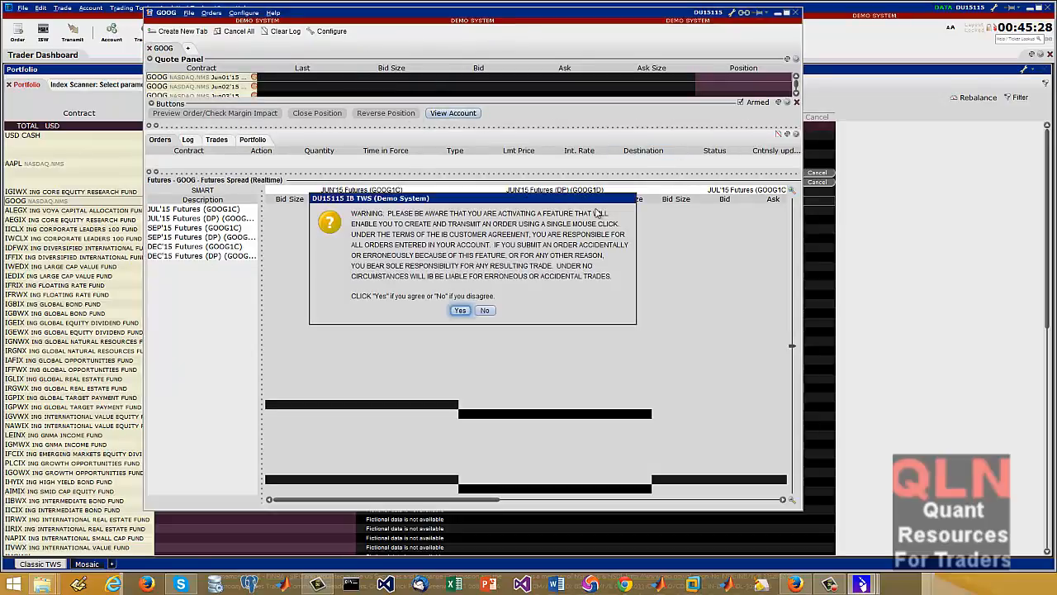
pyautogui.click(485, 311)
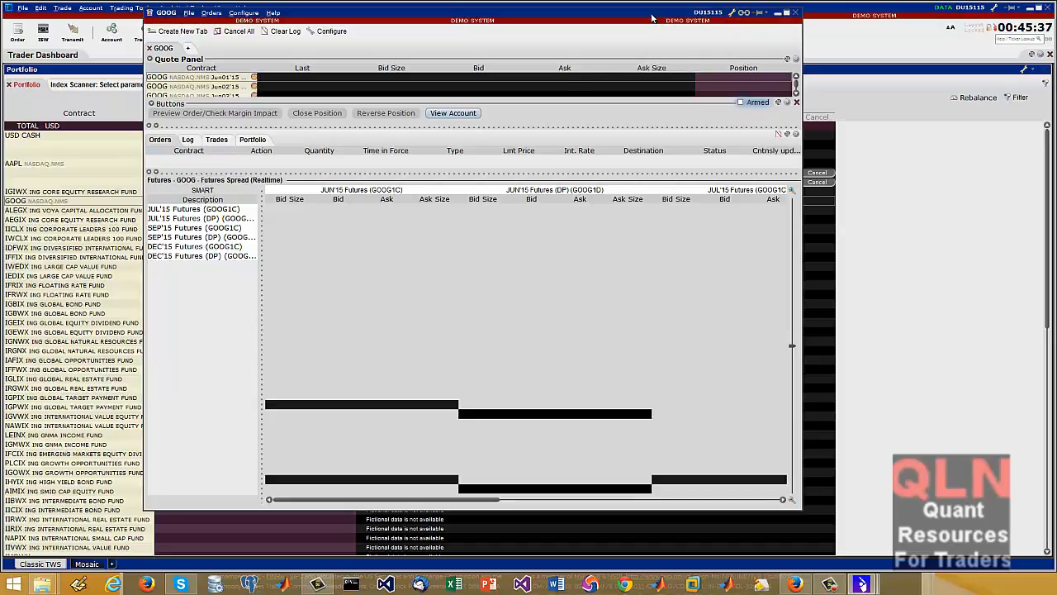
pyautogui.moveTo(652, 17); pyautogui.dragTo(593, 50)
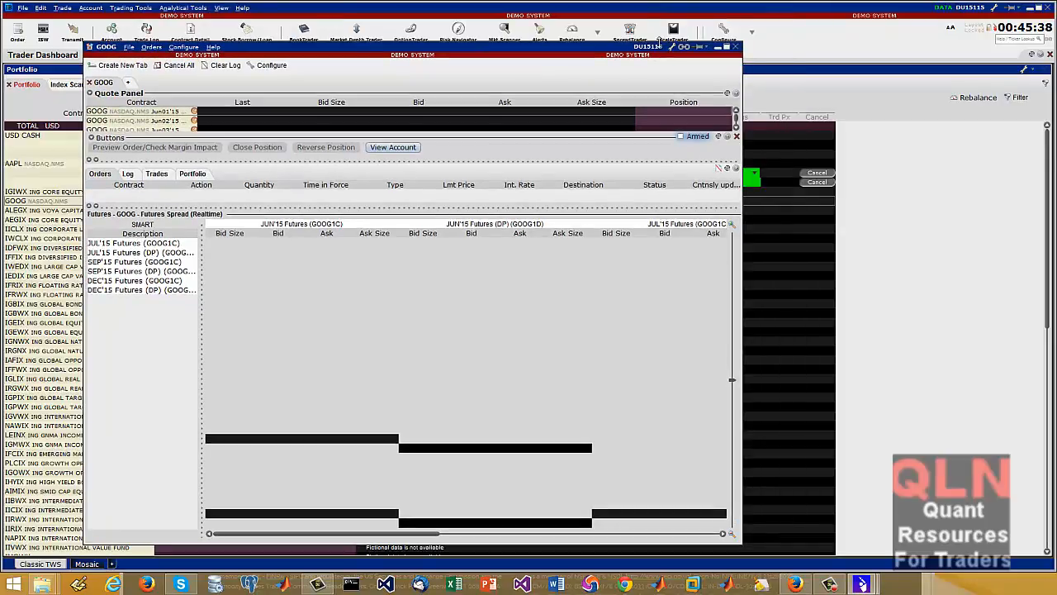
pyautogui.click(735, 48)
# Add an Event Calendars button to the toolbar, open it, and decline the research subscription offer
pyautogui.click(751, 31)
pyautogui.moveTo(768, 48)
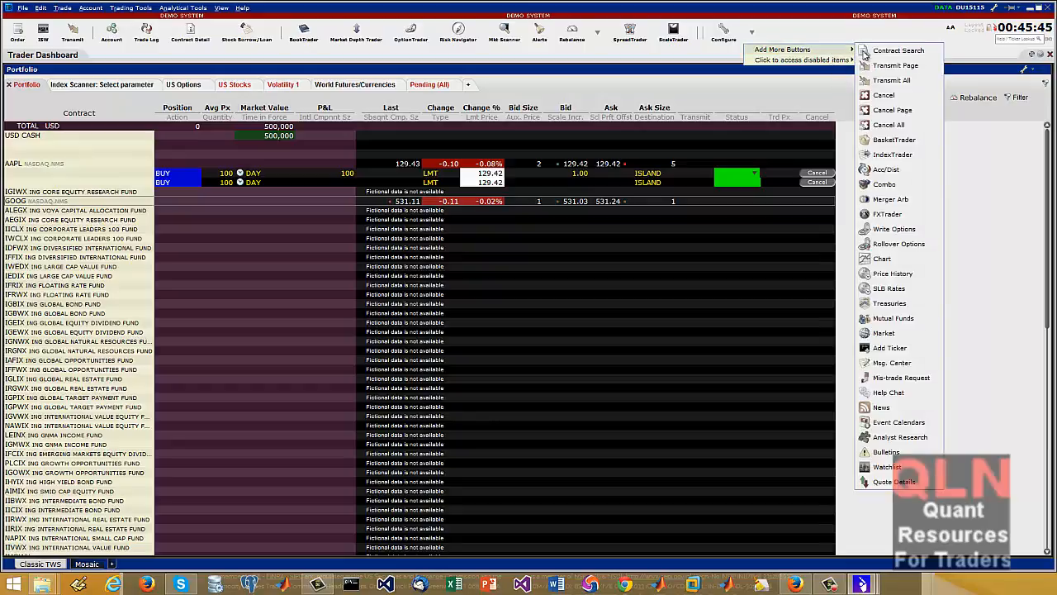
pyautogui.click(893, 422)
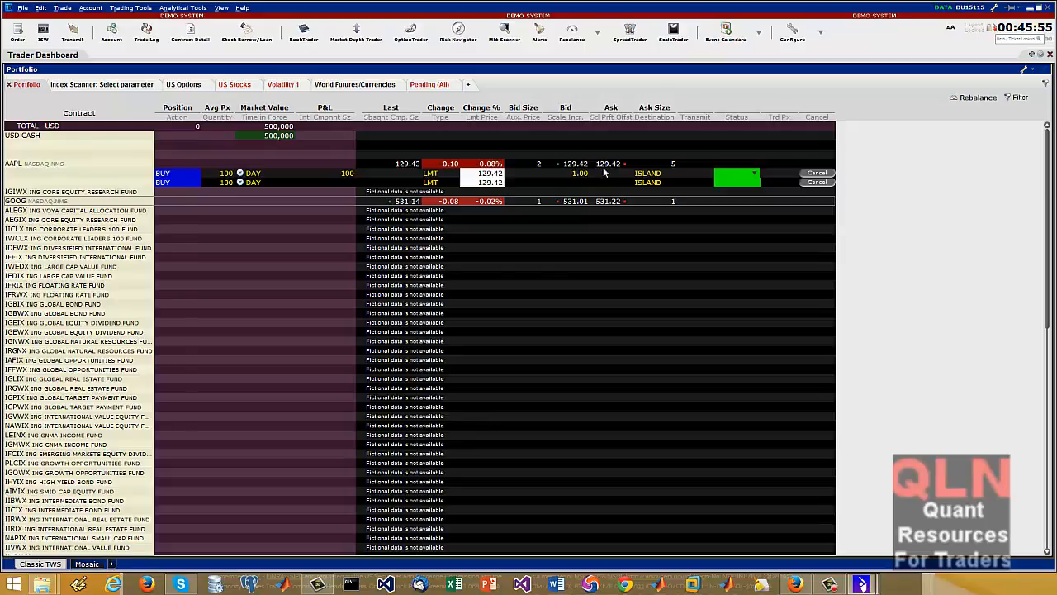
pyautogui.moveTo(939, 168); pyautogui.dragTo(725, 165)
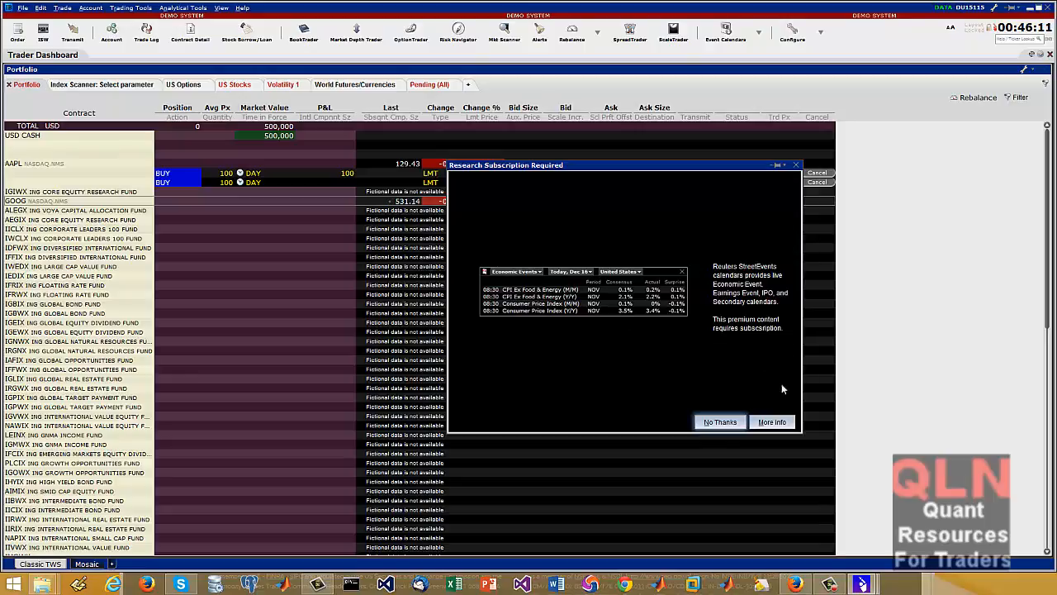
pyautogui.click(715, 422)
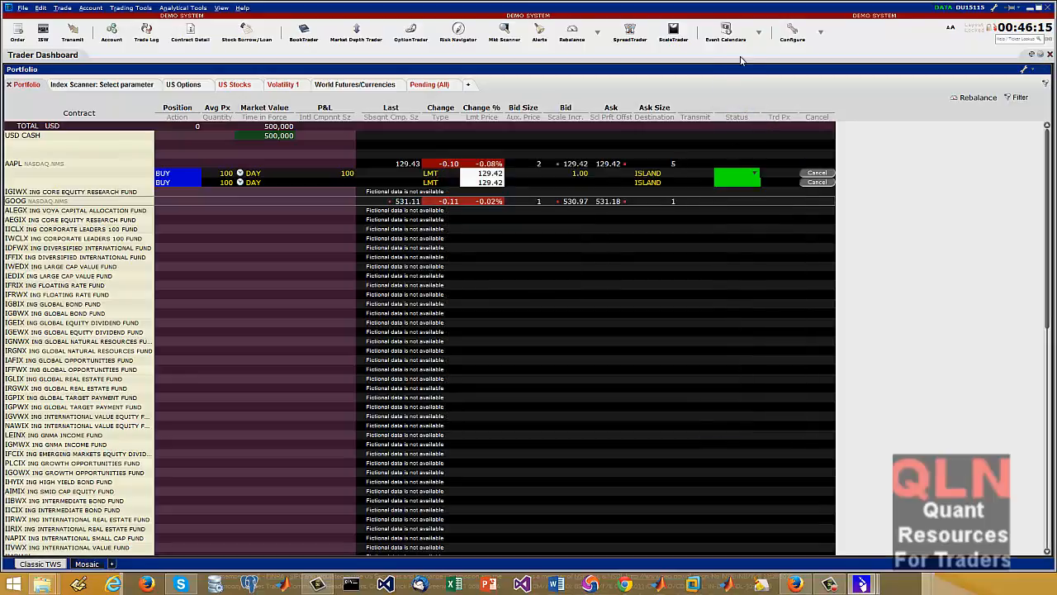
# Review the calendar types offered by the Event Calendars button, and remove that button from the toolbar
pyautogui.click(760, 36)
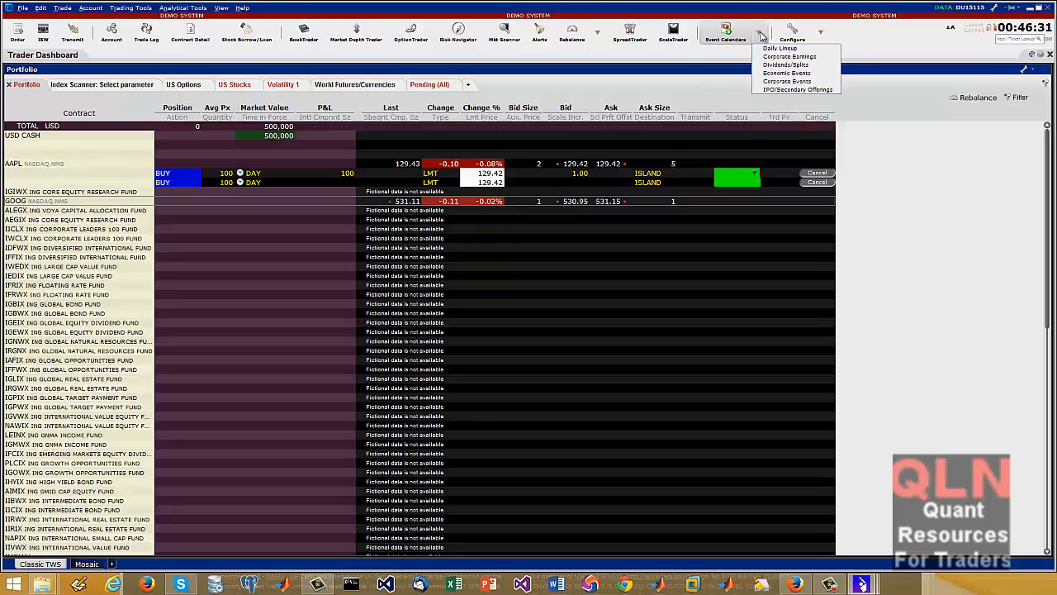
pyautogui.rightClick(761, 34)
pyautogui.click(781, 41)
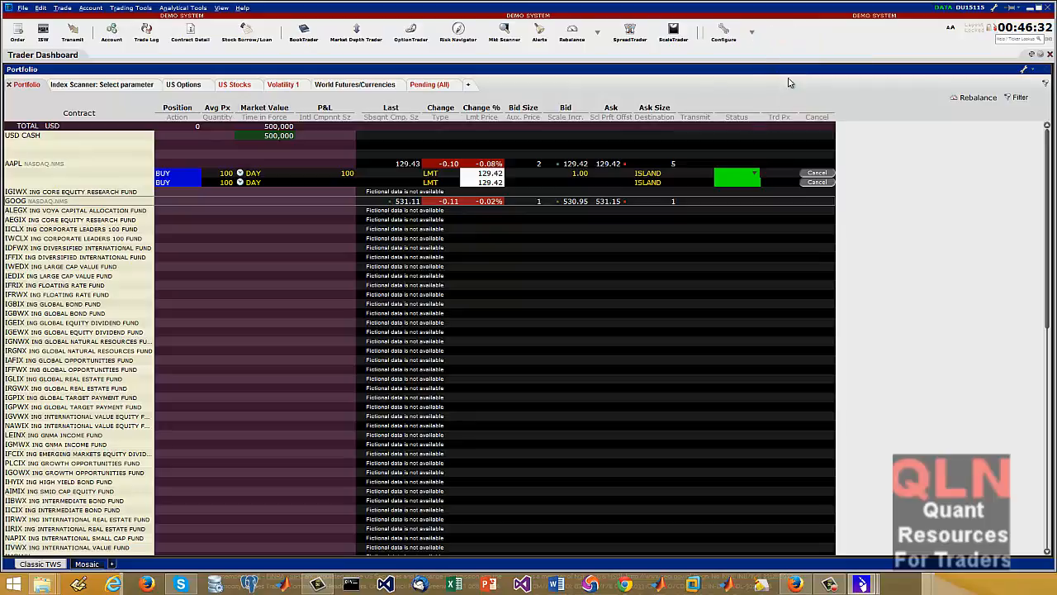
# Add an Analyst Research button to the toolbar, open it, and decline the research subscription offer
pyautogui.click(753, 35)
pyautogui.moveTo(835, 49)
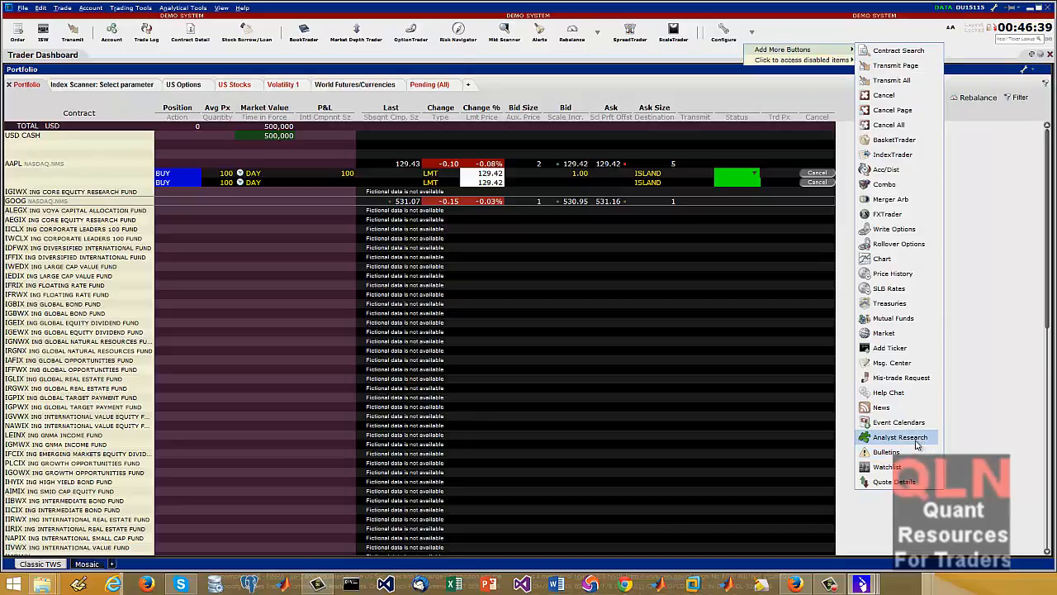
pyautogui.click(900, 437)
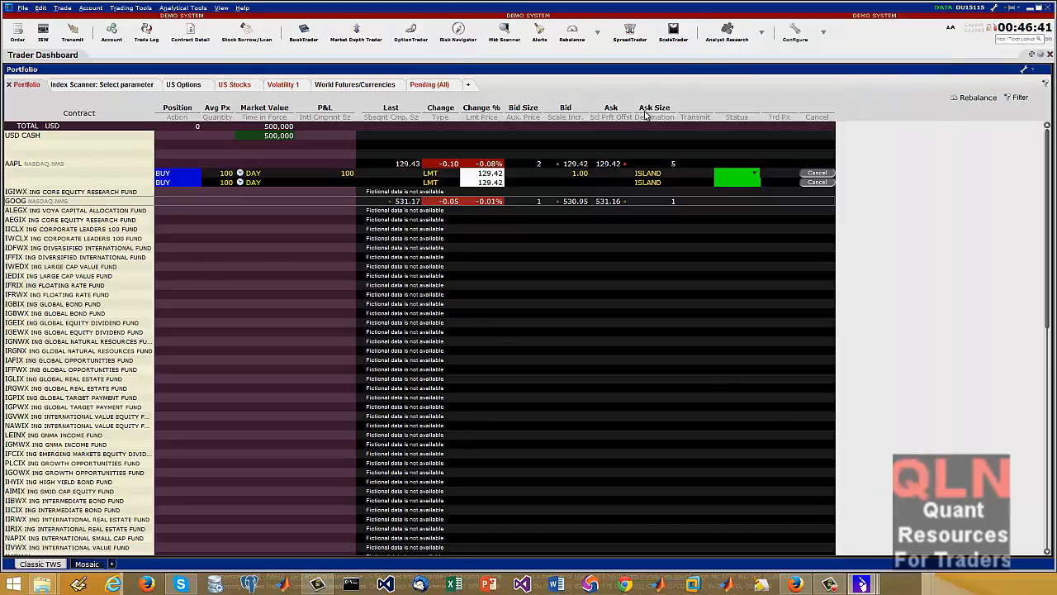
pyautogui.click(720, 33)
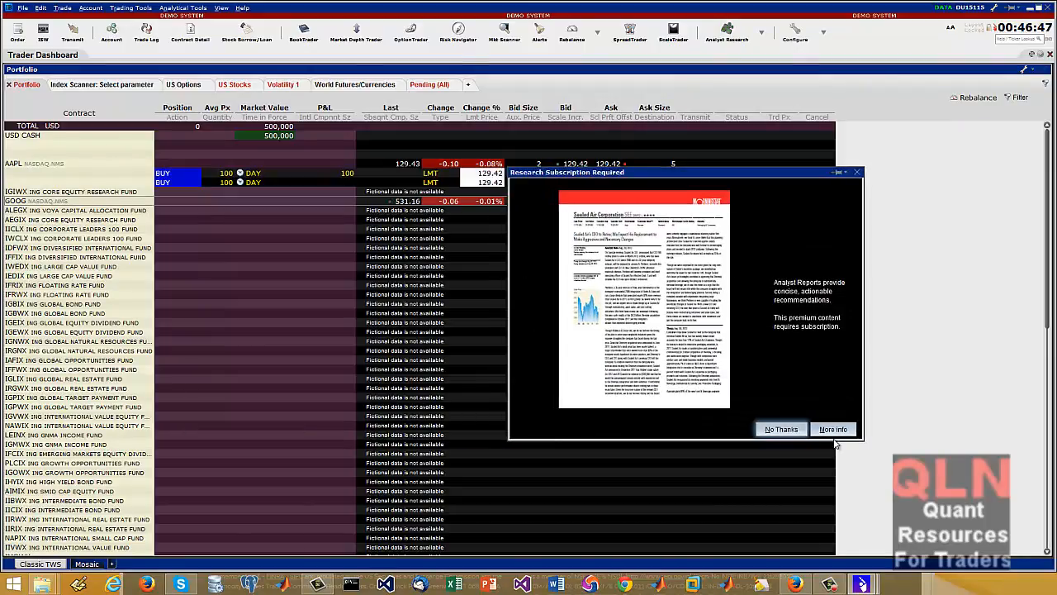
pyautogui.click(782, 430)
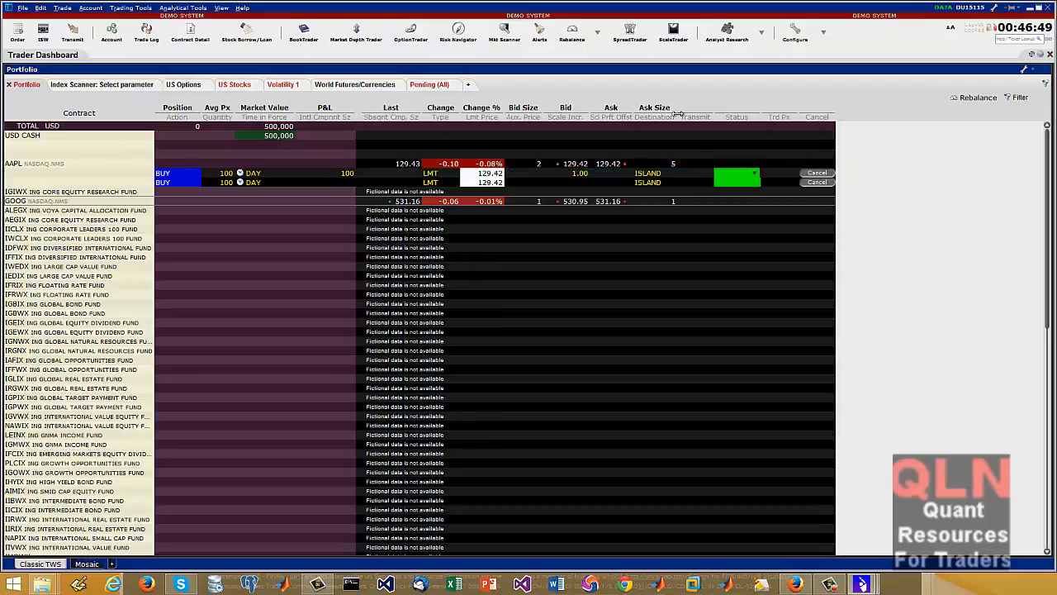
# Add a Watchlist button to the toolbar and open a new watchlist in the Monitor window
pyautogui.click(824, 33)
pyautogui.moveTo(867, 61)
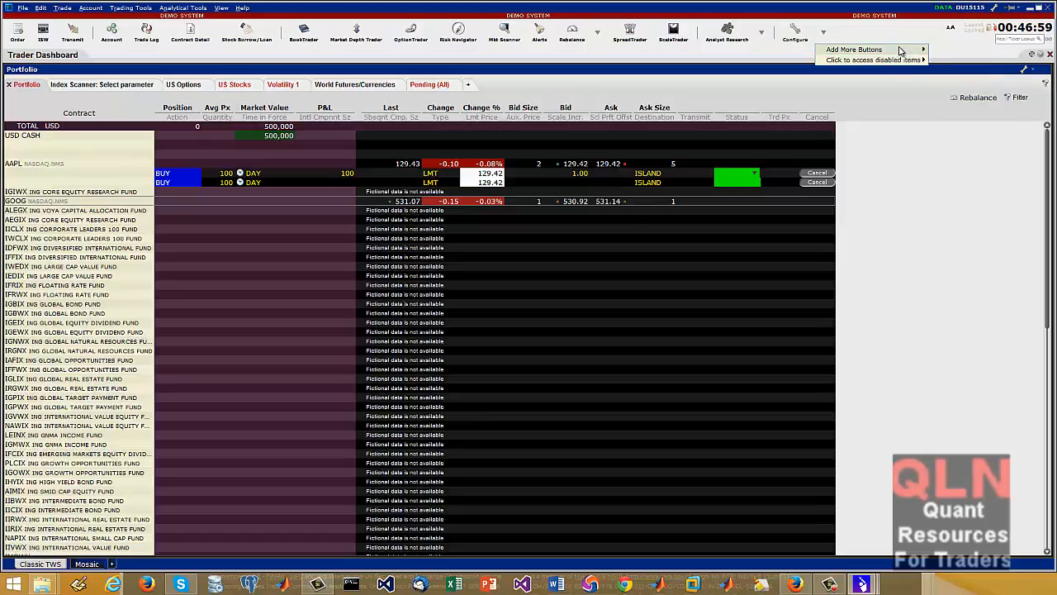
pyautogui.moveTo(903, 53)
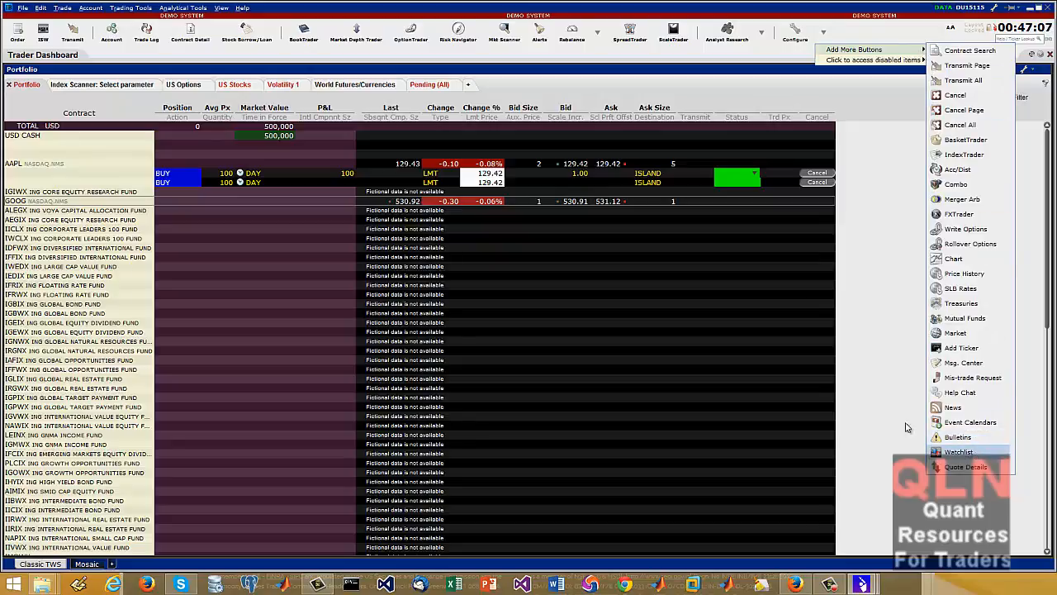
pyautogui.click(977, 453)
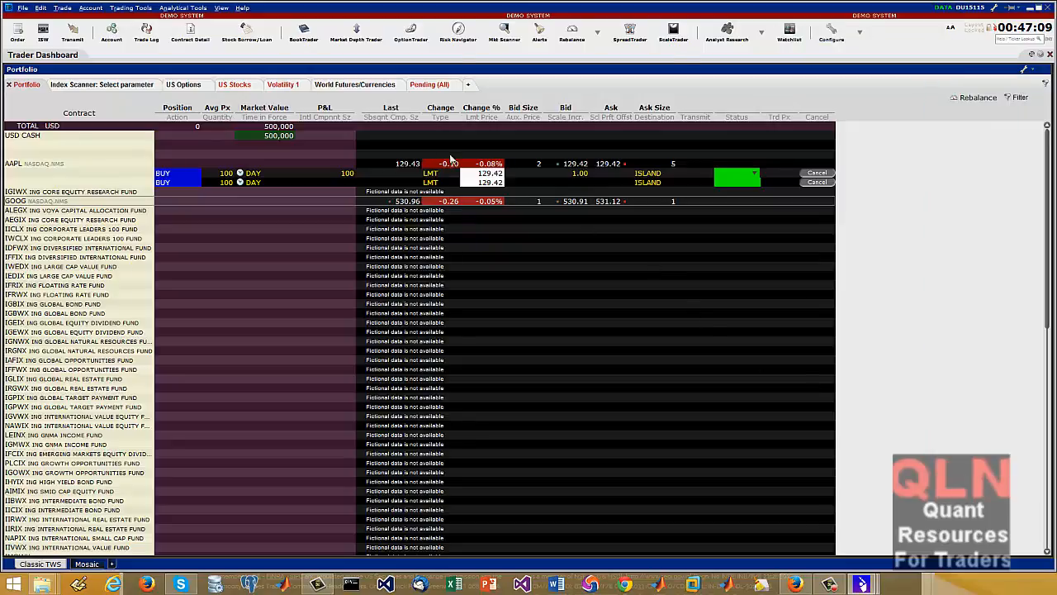
pyautogui.click(788, 35)
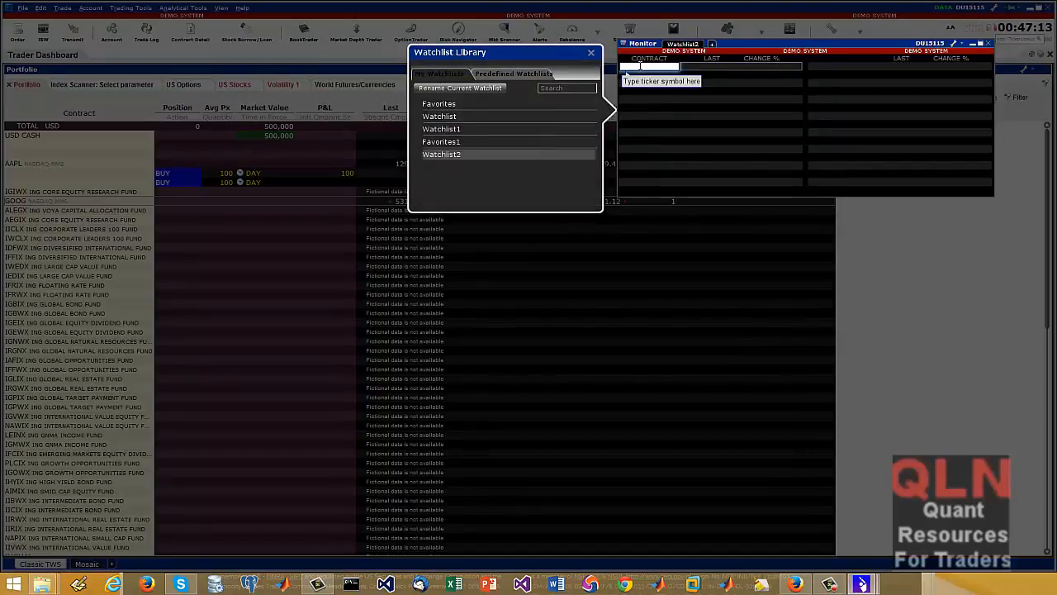
# Add the NASDAQ-listed GOOG stock with SMART routing to Watchlist2
pyautogui.write('goog')
pyautogui.press('Return')
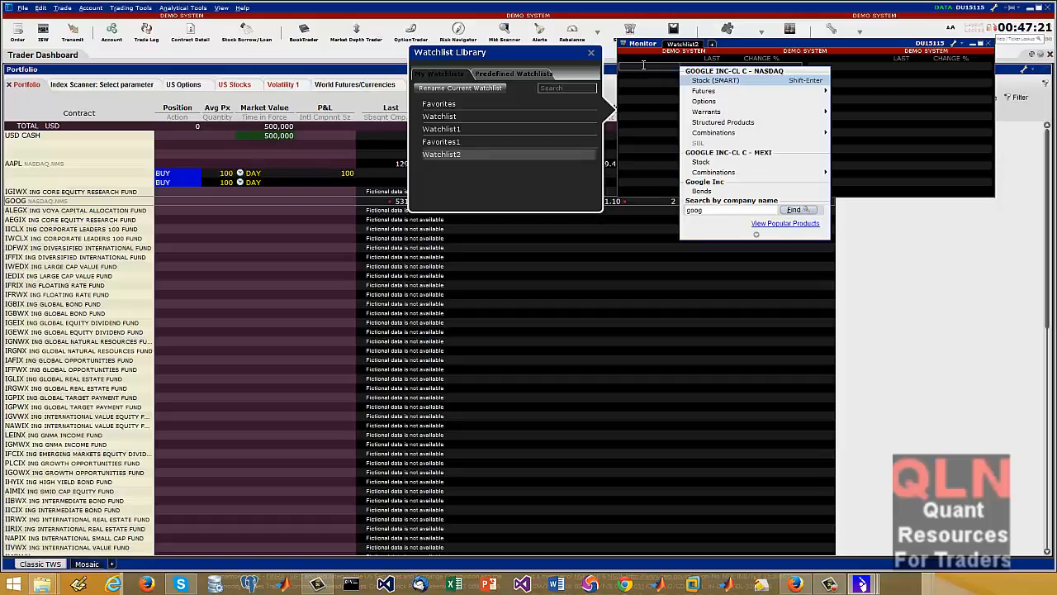
pyautogui.click(730, 84)
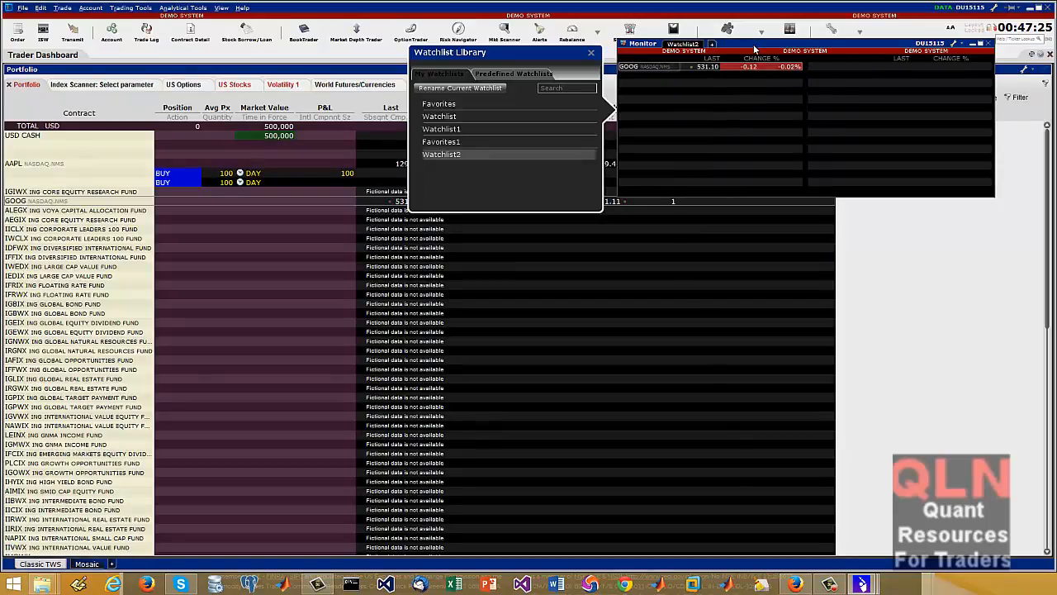
# Close the Monitor window with Watchlist2 and remove the Watchlist button from the toolbar
pyautogui.moveTo(754, 50); pyautogui.dragTo(436, 152)
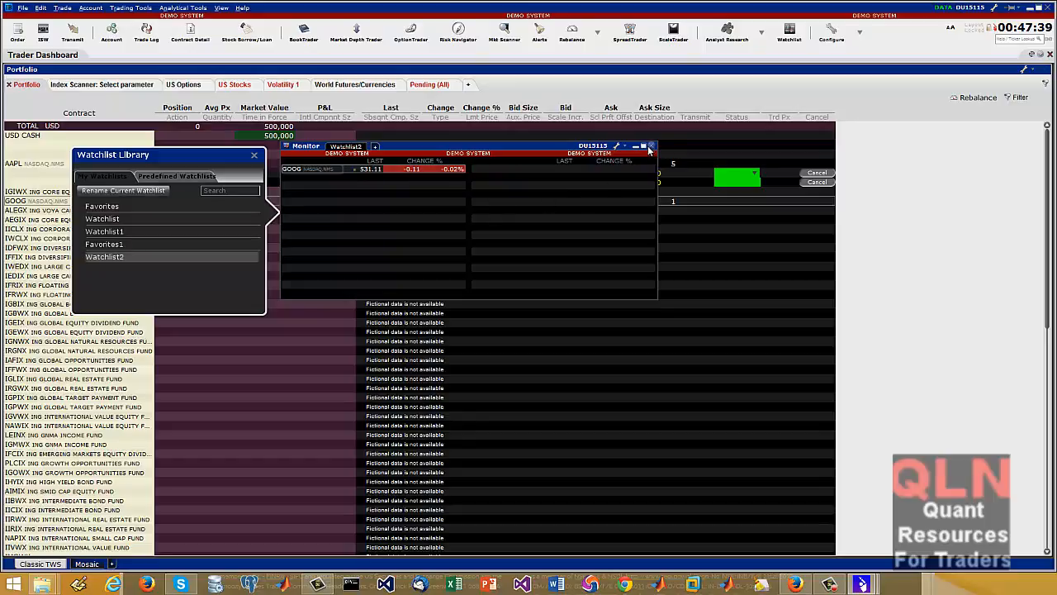
pyautogui.click(650, 146)
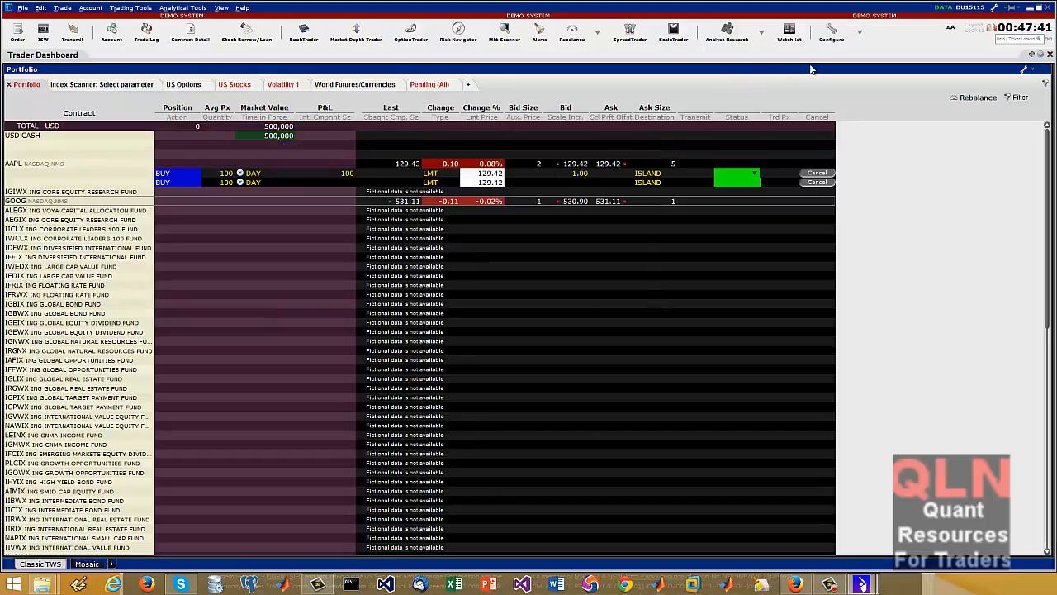
pyautogui.rightClick(806, 30)
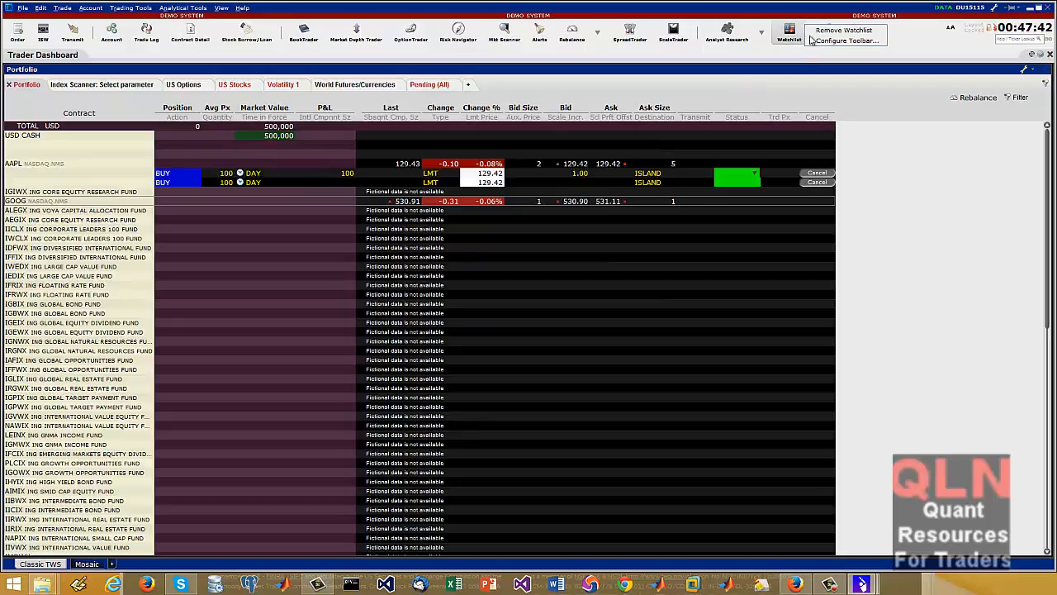
pyautogui.click(851, 30)
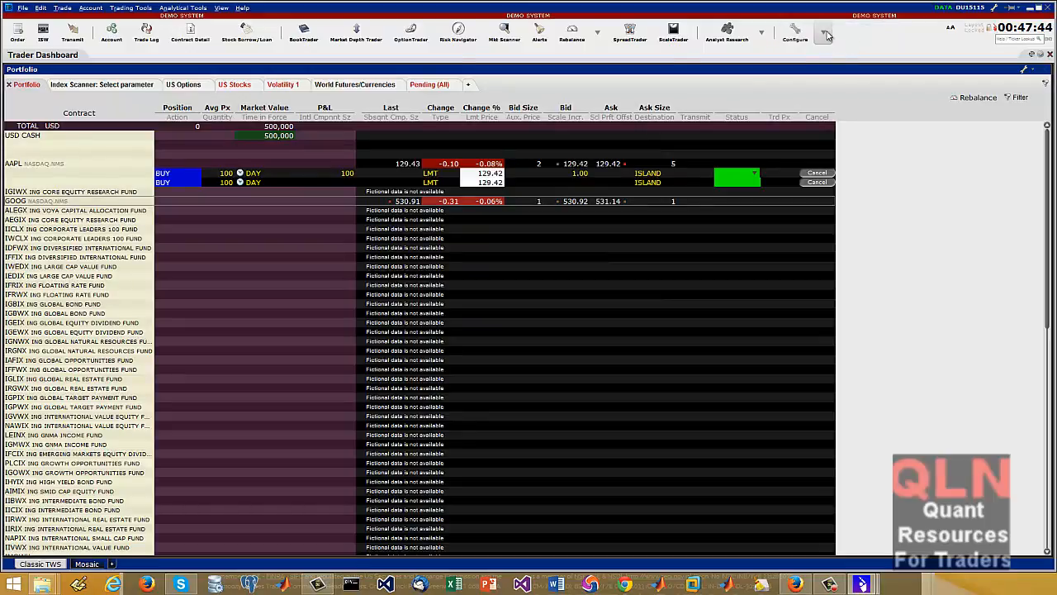
# Add a Quote Details button to the toolbar, view GOOG's quote details with it, and remove the button again
pyautogui.click(823, 31)
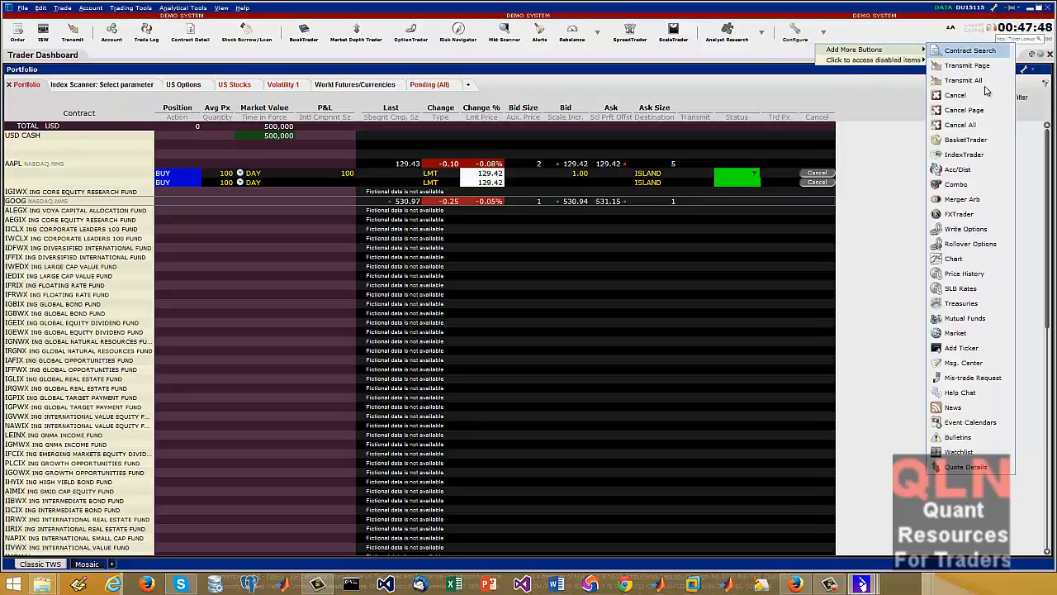
pyautogui.click(968, 467)
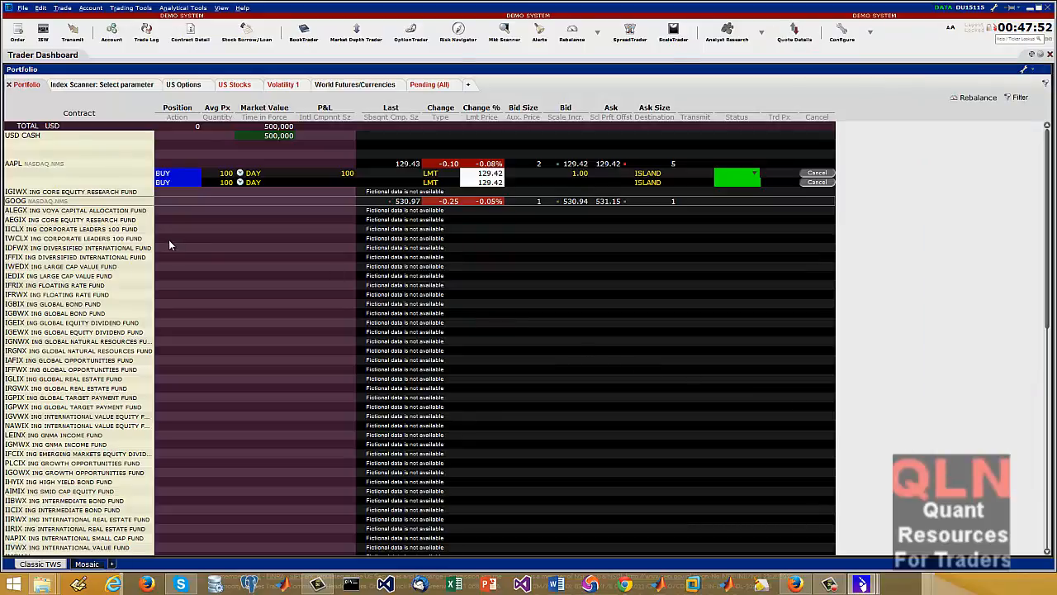
pyautogui.click(795, 33)
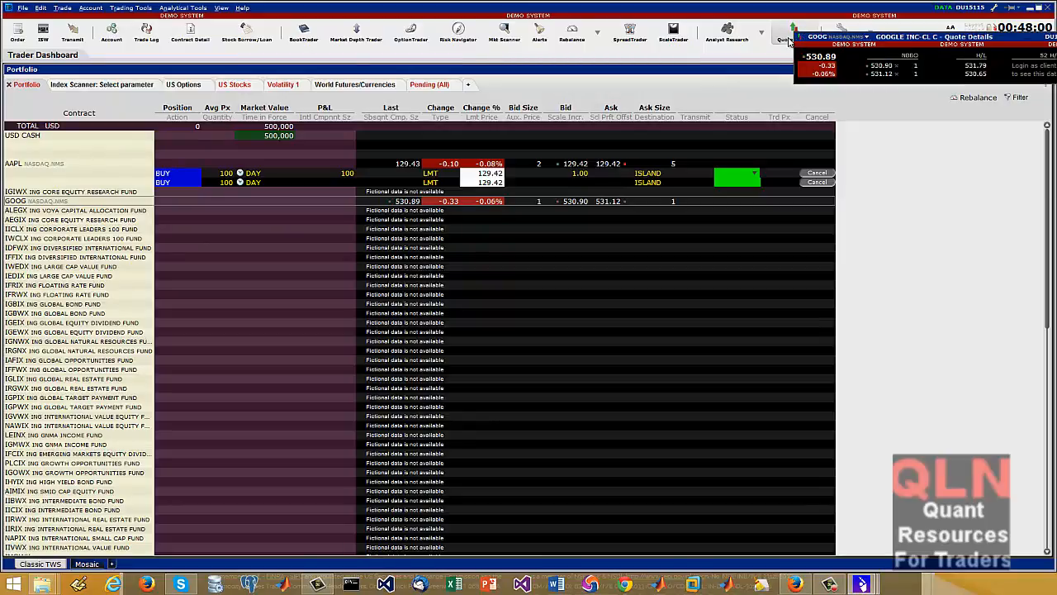
pyautogui.rightClick(818, 34)
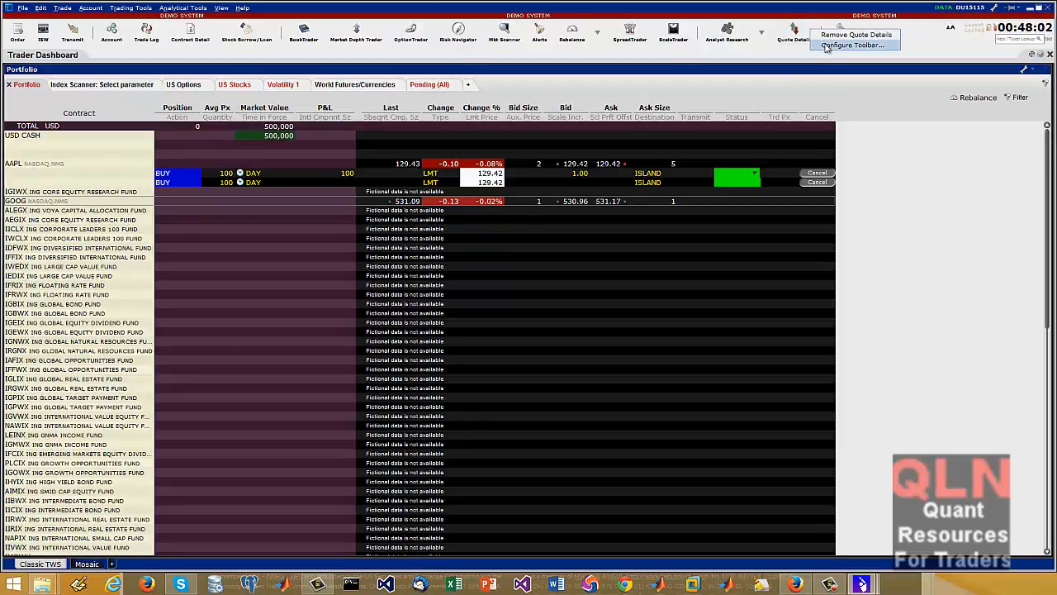
pyautogui.click(848, 36)
# Add a Market button to the toolbar
pyautogui.click(824, 34)
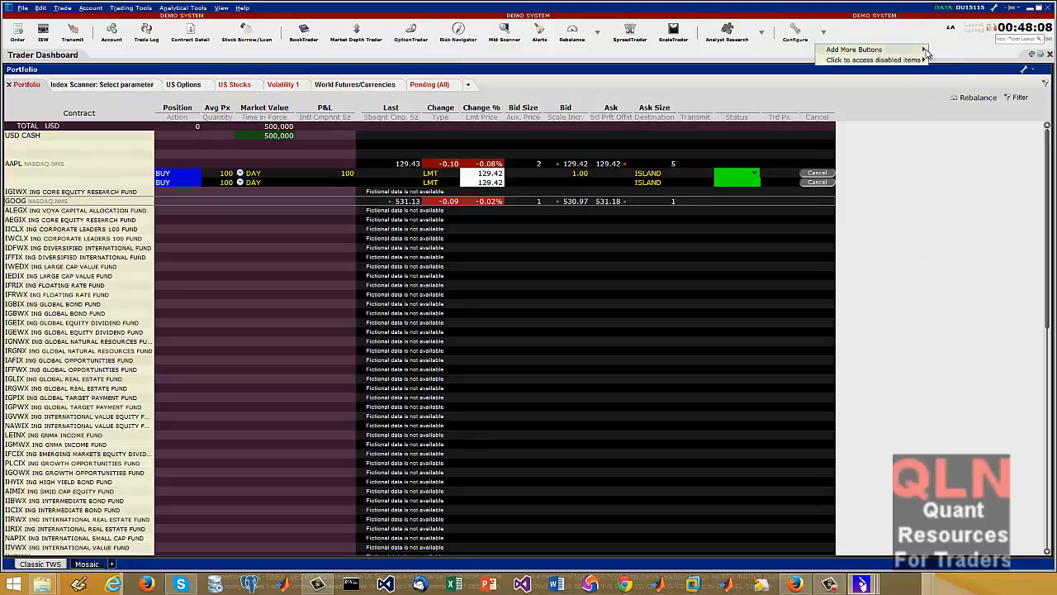
pyautogui.moveTo(923, 50)
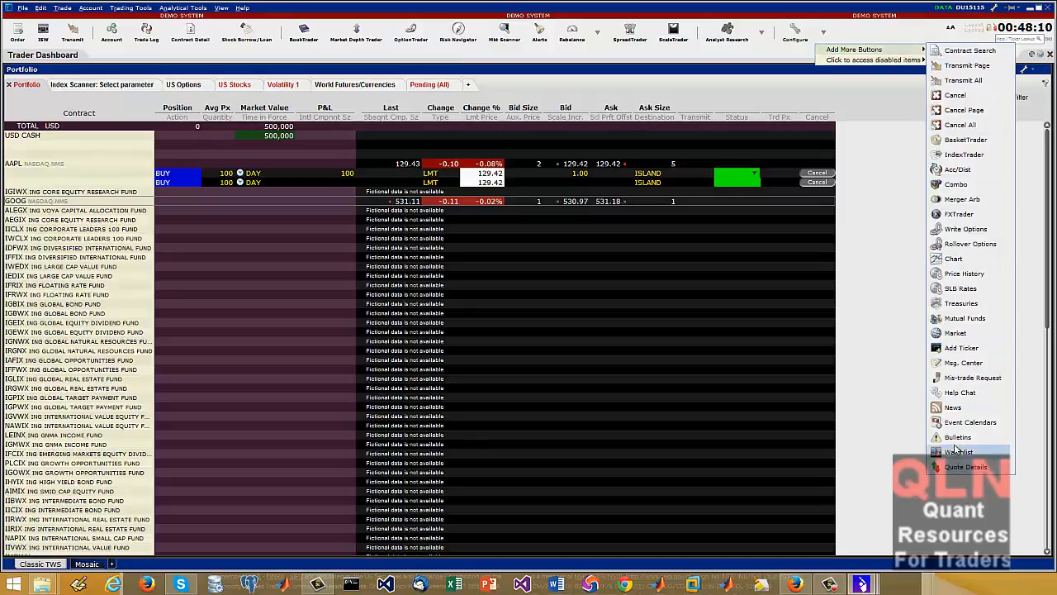
pyautogui.click(955, 333)
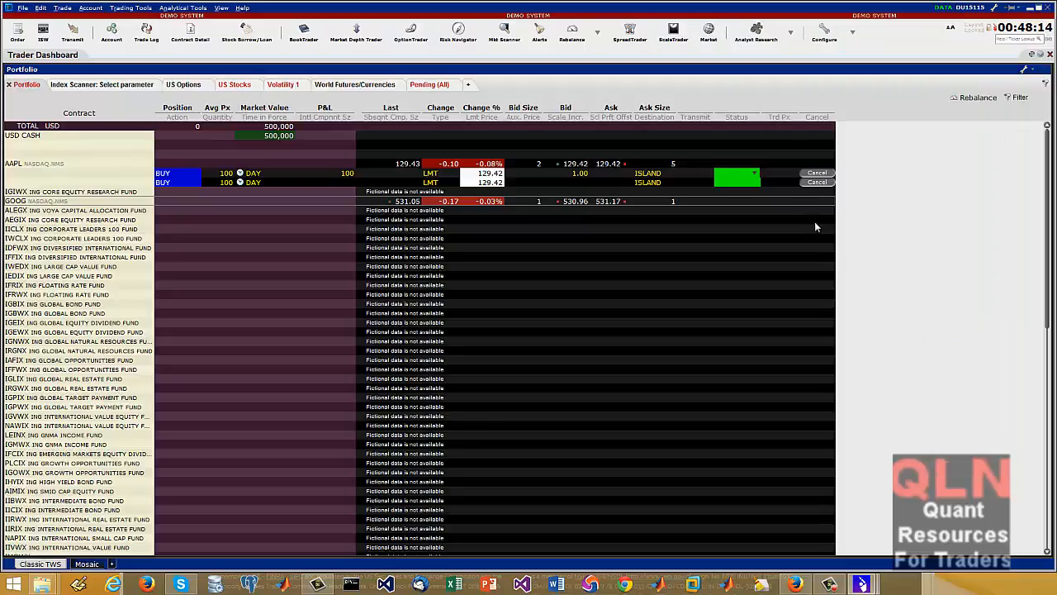
# Open the Market tool's Product Listings web page, browse the North American stock exchanges, close the page and return to Trader Workstation
pyautogui.click(708, 33)
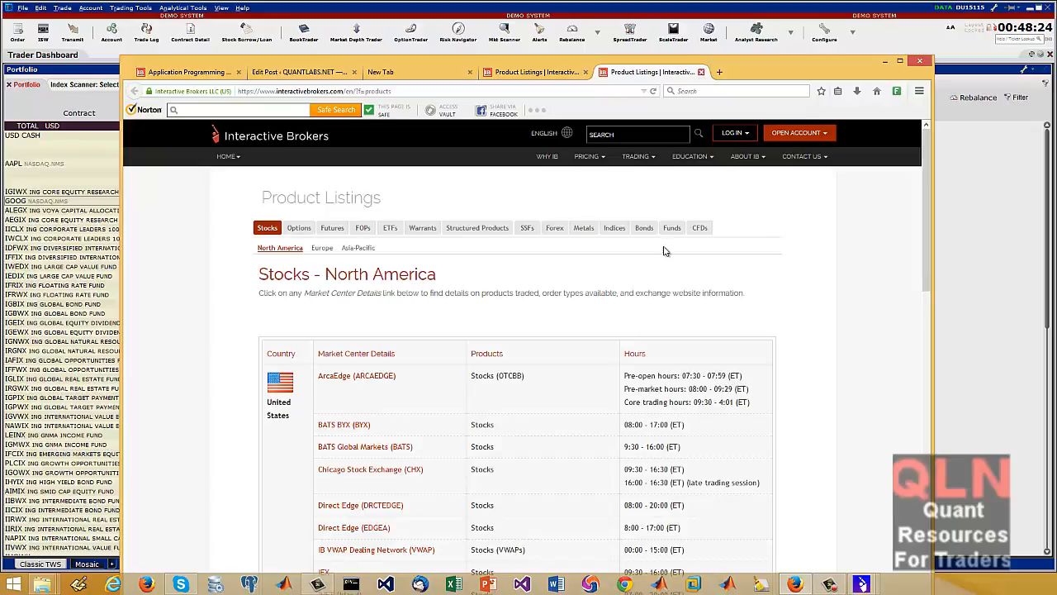
pyautogui.scroll(-10, 667, 252)
pyautogui.scroll(-1, 666, 253)
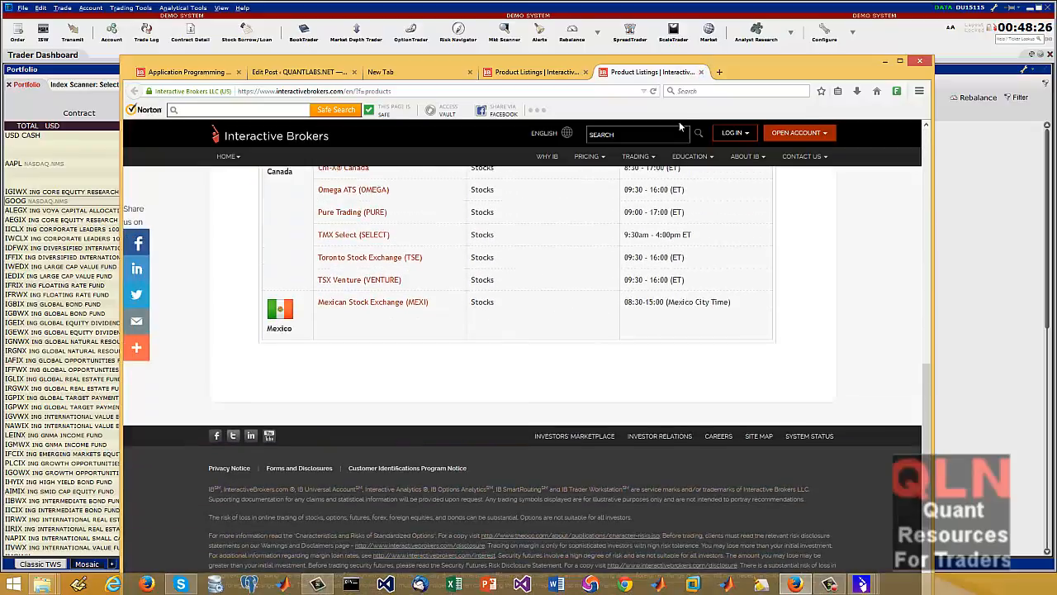
pyautogui.click(701, 73)
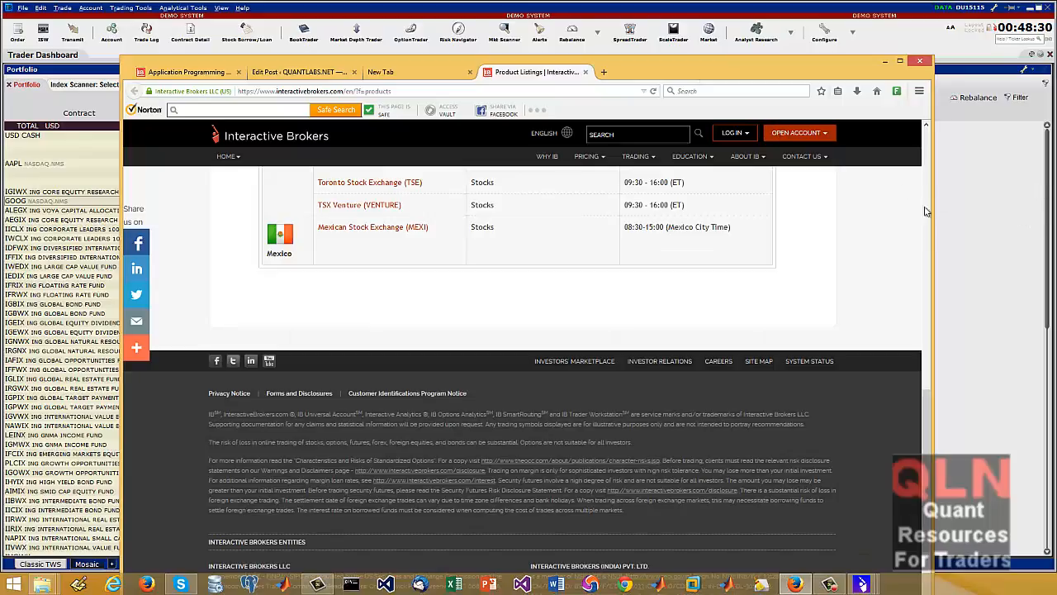
pyautogui.click(955, 179)
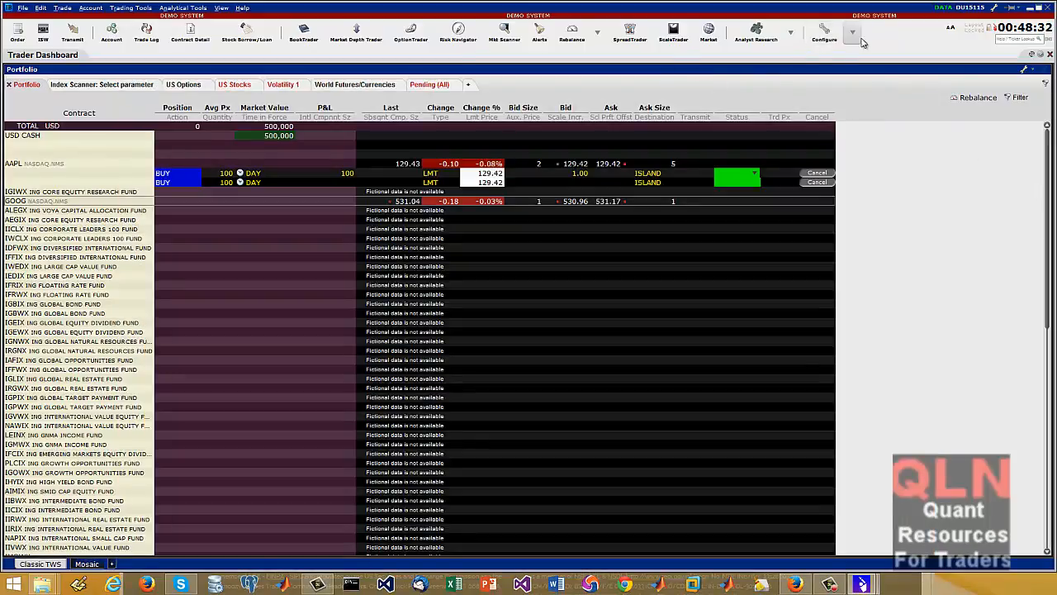
# Open the disabled Time & Sales tool for GOOG, choosing to display trade prices and sizes
pyautogui.click(853, 32)
pyautogui.moveTo(870, 52)
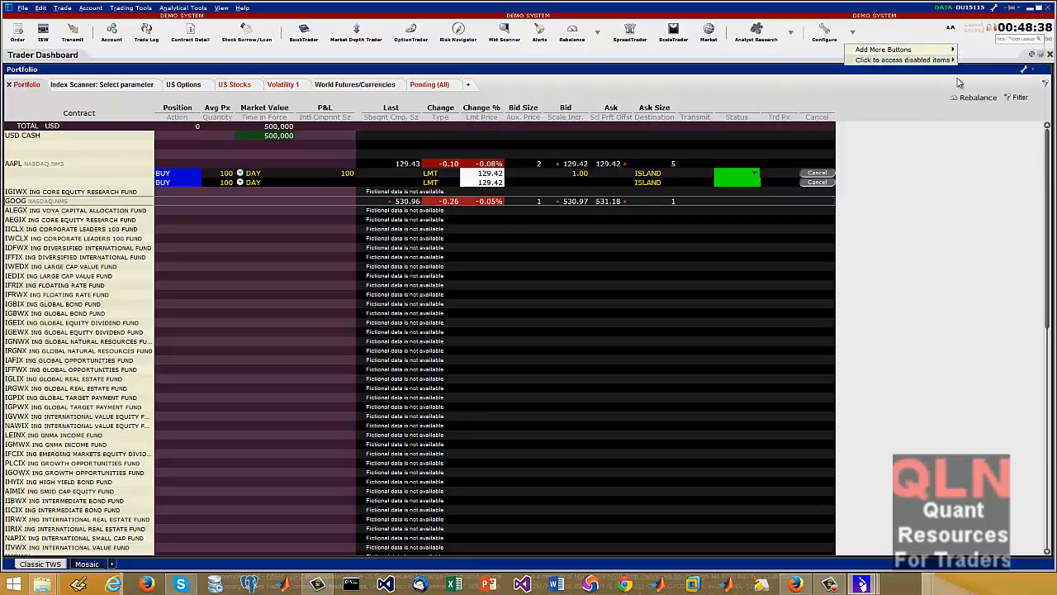
pyautogui.moveTo(946, 64)
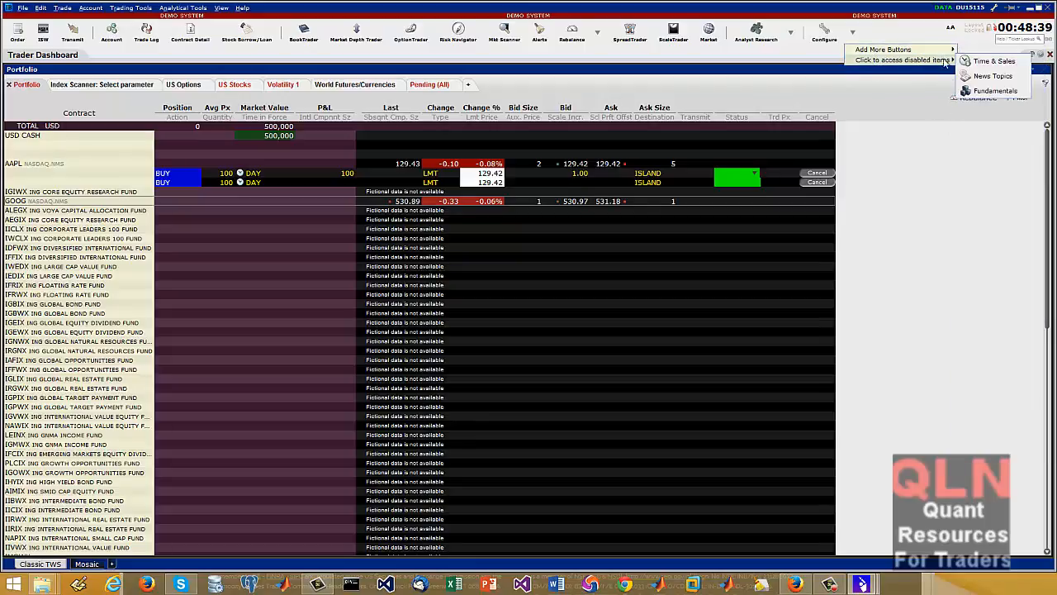
pyautogui.click(989, 61)
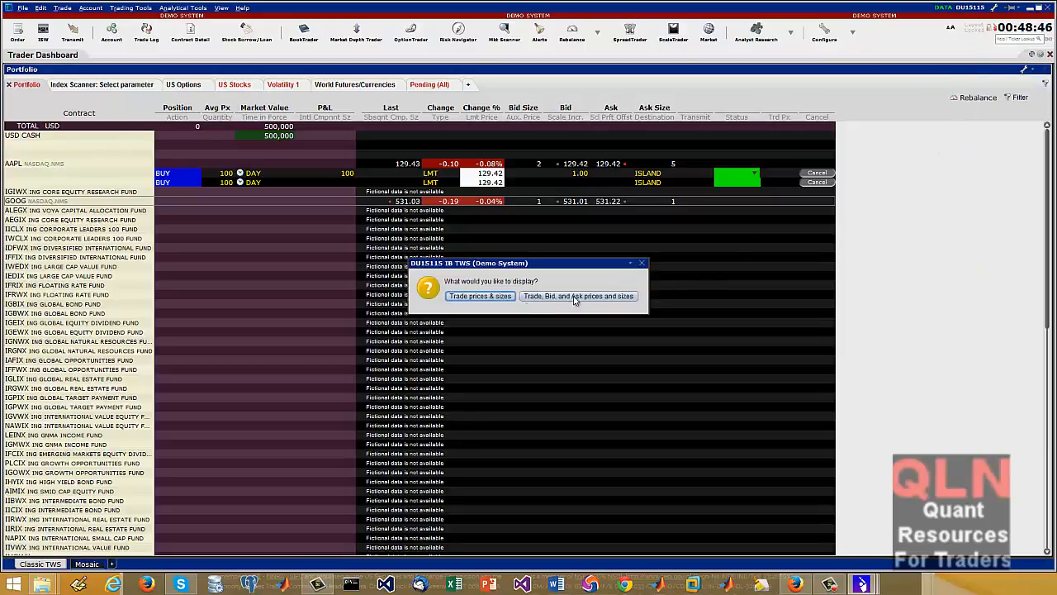
pyautogui.click(480, 296)
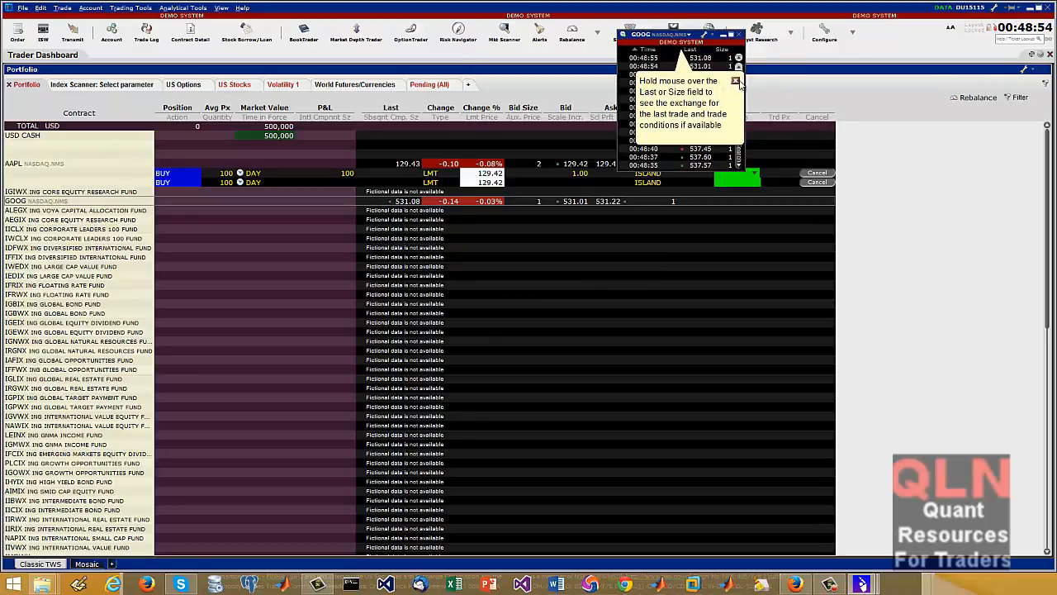
# Dismiss the hint in GOOG's Time & Sales window, enlarge the window to view the trades, and close it
pyautogui.click(736, 81)
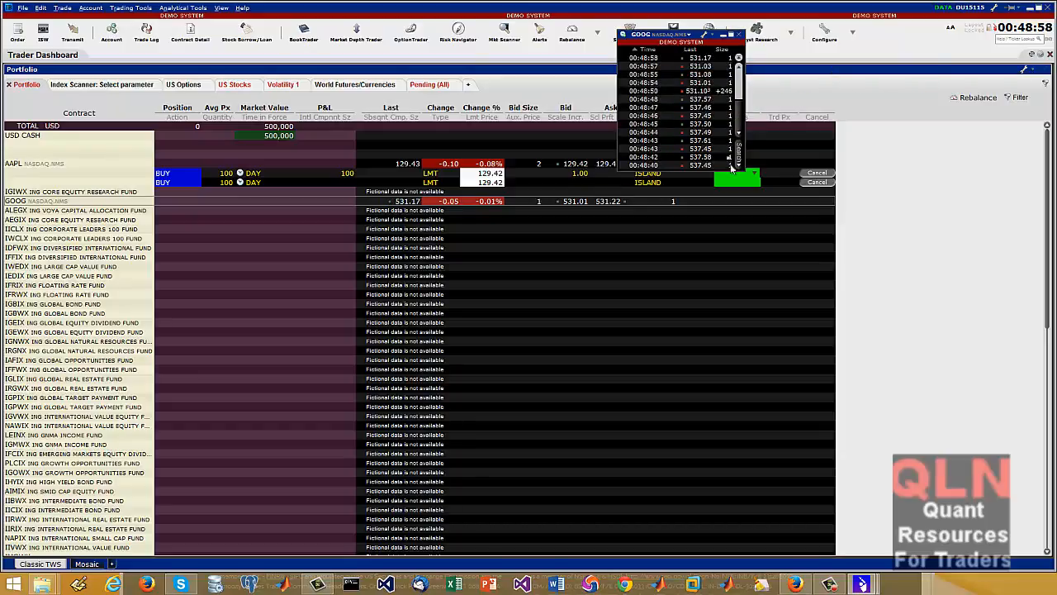
pyautogui.moveTo(757, 178); pyautogui.dragTo(896, 239)
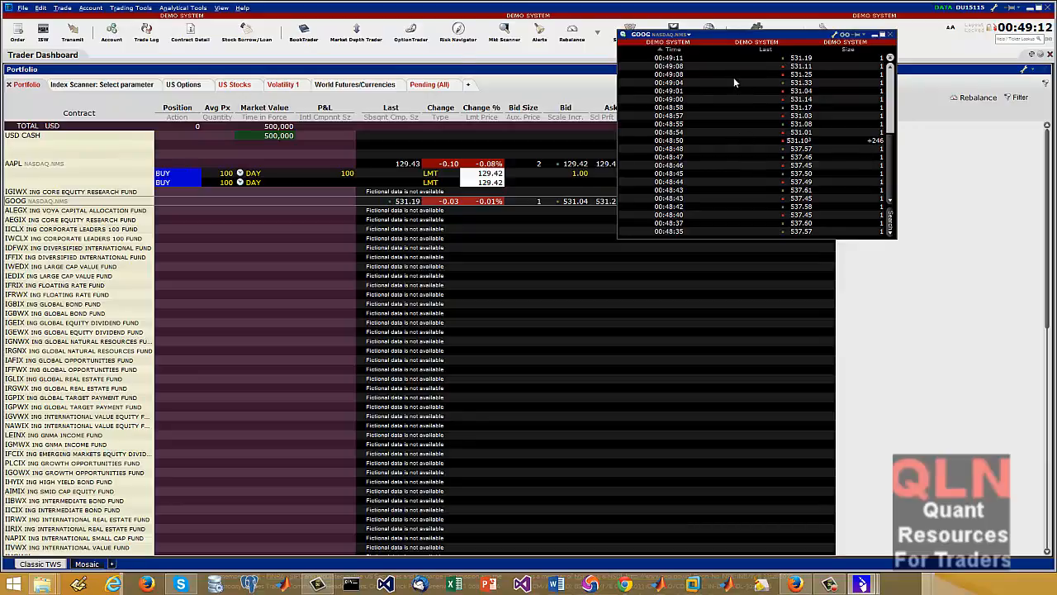
pyautogui.click(889, 35)
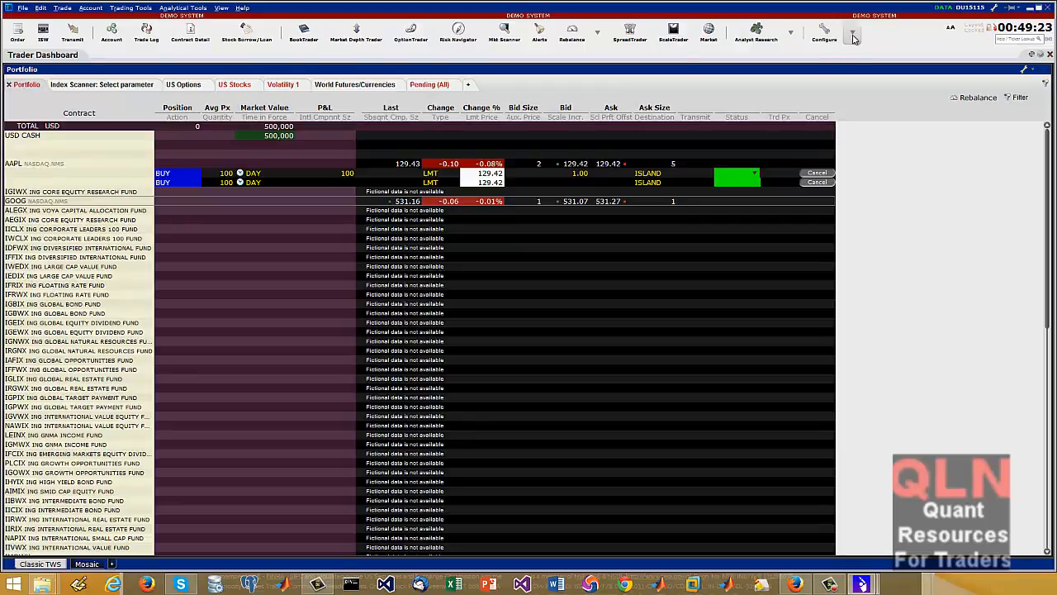
# Try the disabled Fundamentals and News Topics tools, and try to open the Account Management subscription page
pyautogui.click(853, 33)
pyautogui.moveTo(950, 61)
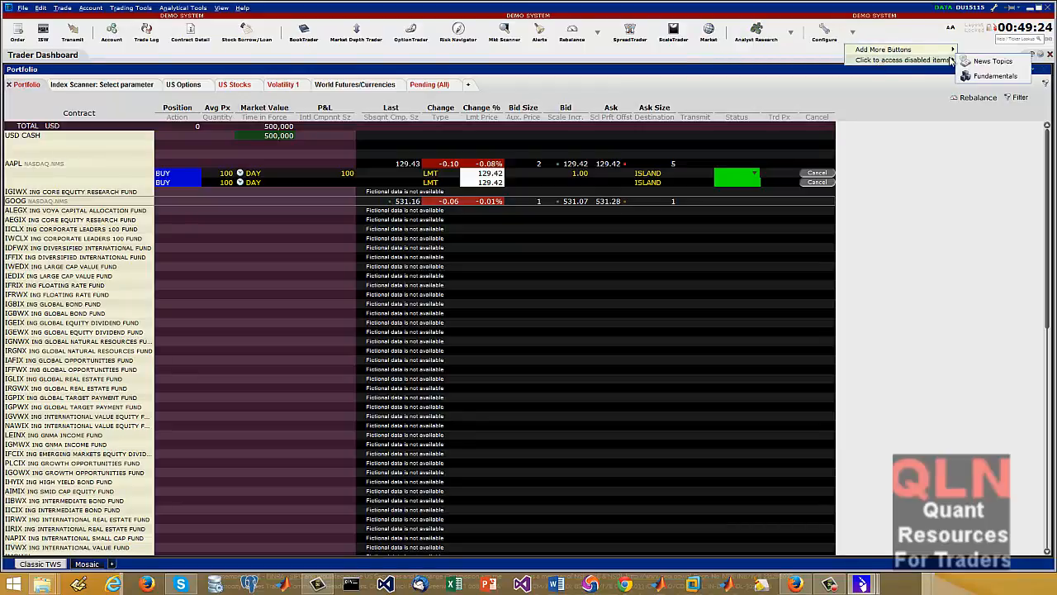
pyautogui.click(992, 76)
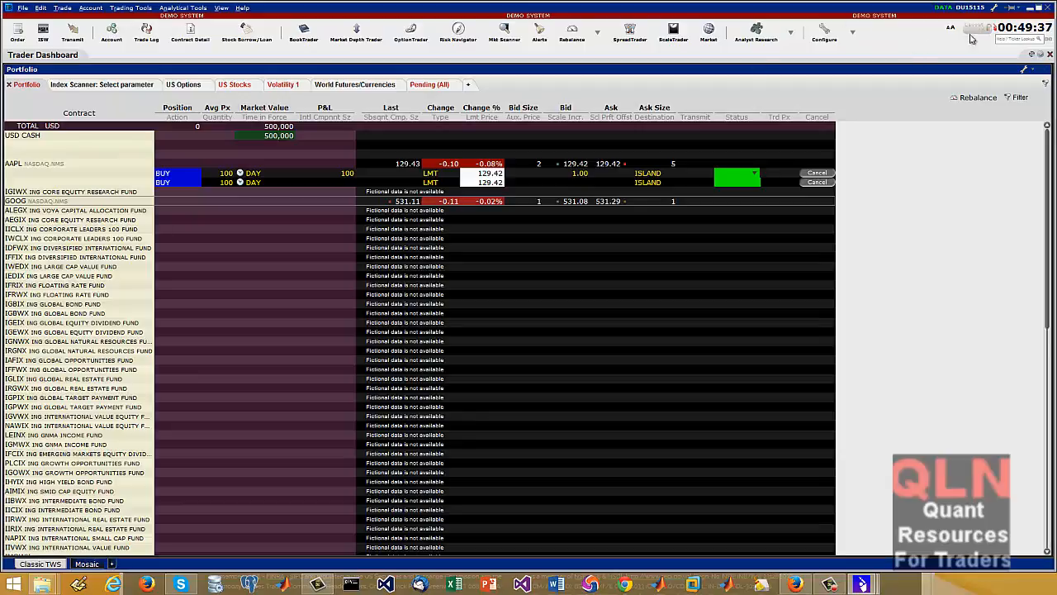
pyautogui.click(853, 33)
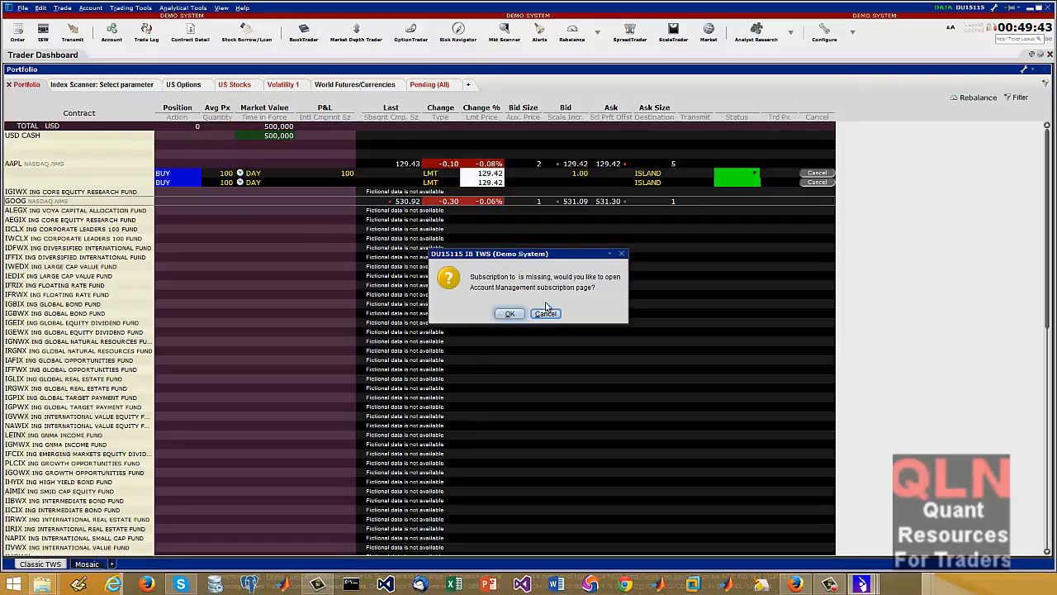
pyautogui.click(554, 316)
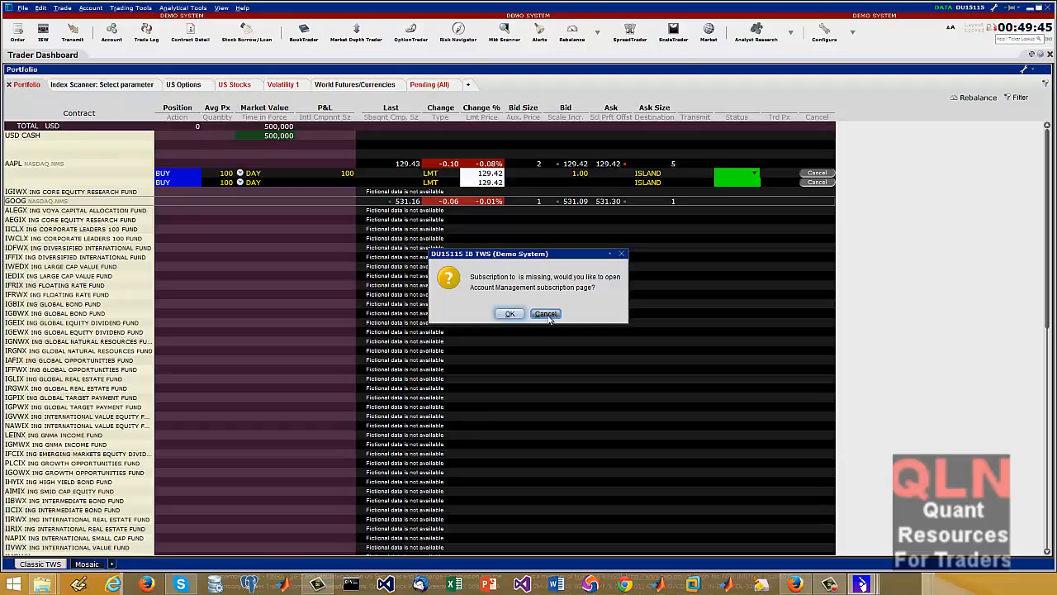
pyautogui.click(511, 315)
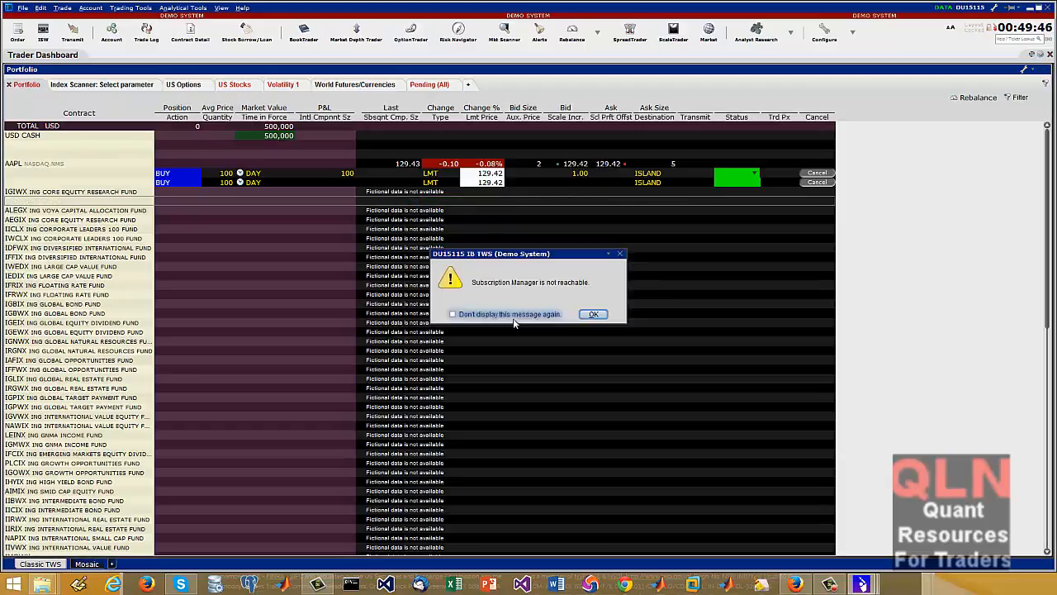
pyautogui.click(593, 314)
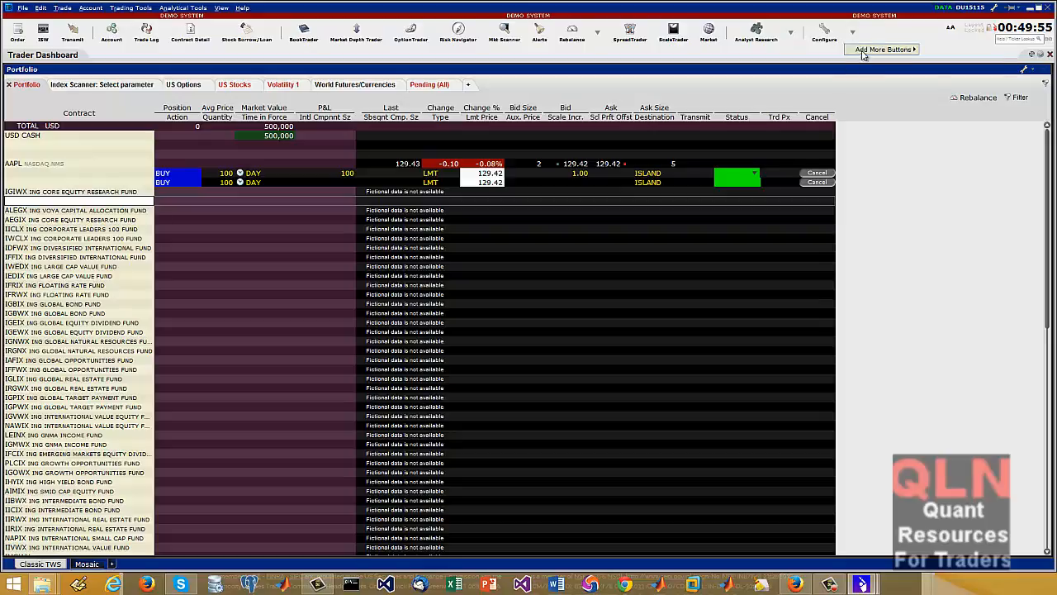
# Switch to the Mosaic layout, view its Favorites1 and Portfolio monitor panels enlarged, and restore the normal panel arrangement
pyautogui.moveTo(869, 51)
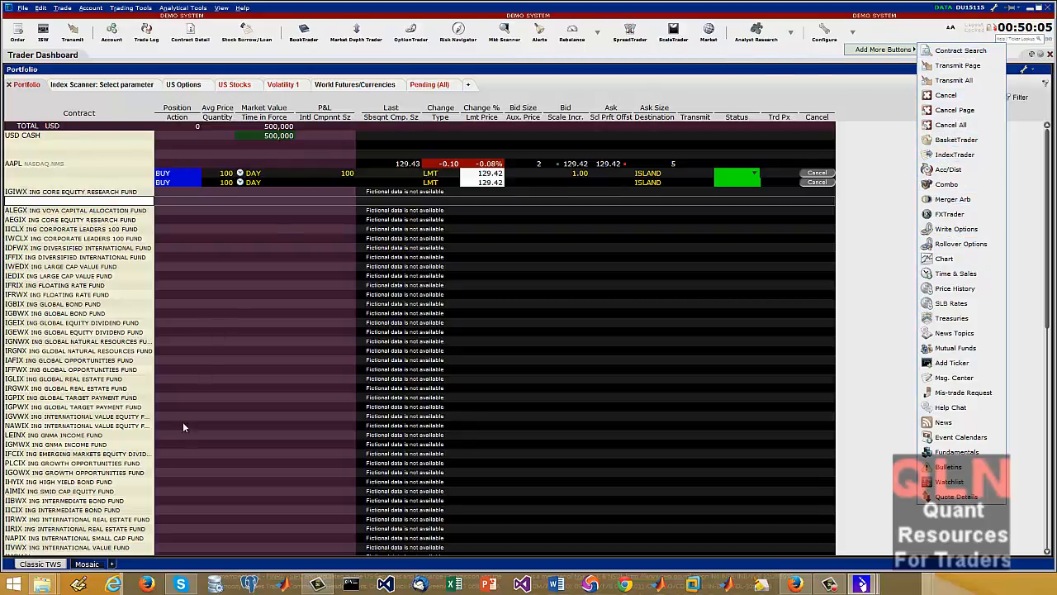
pyautogui.click(87, 563)
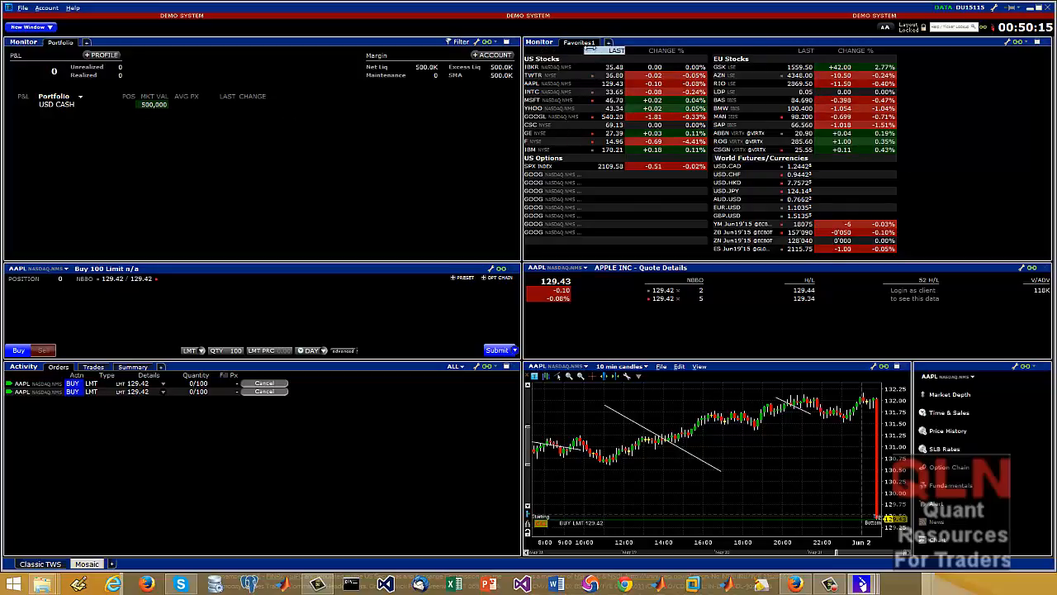
pyautogui.doubleClick(542, 42)
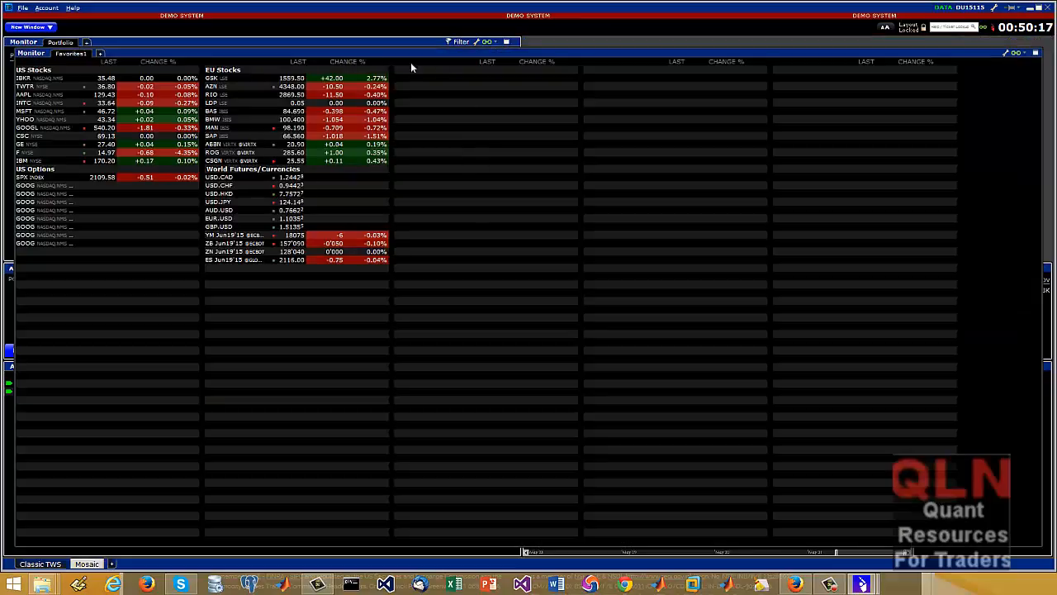
pyautogui.doubleClick(23, 43)
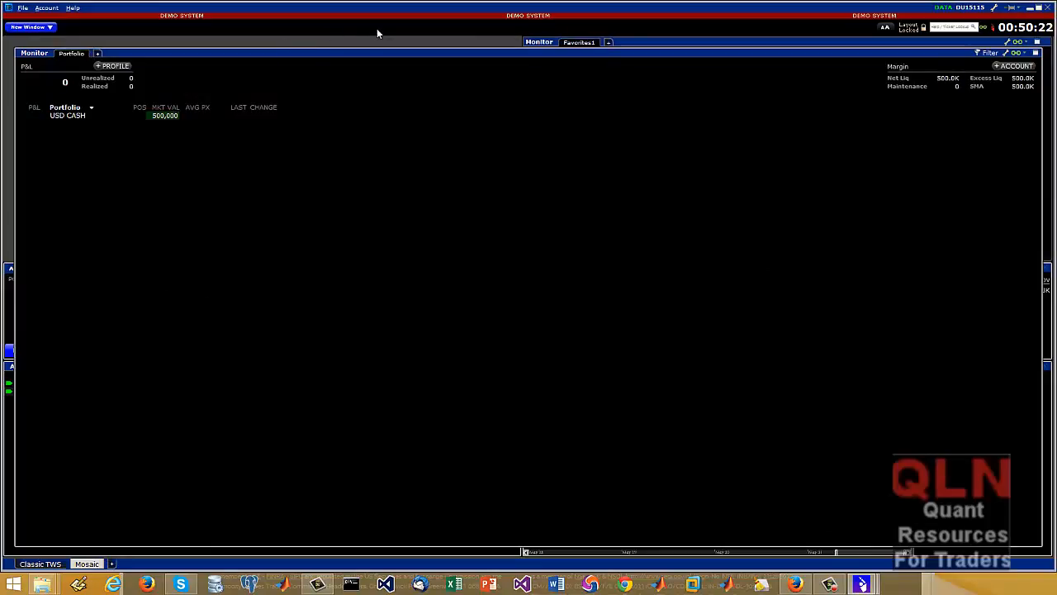
pyautogui.doubleClick(830, 40)
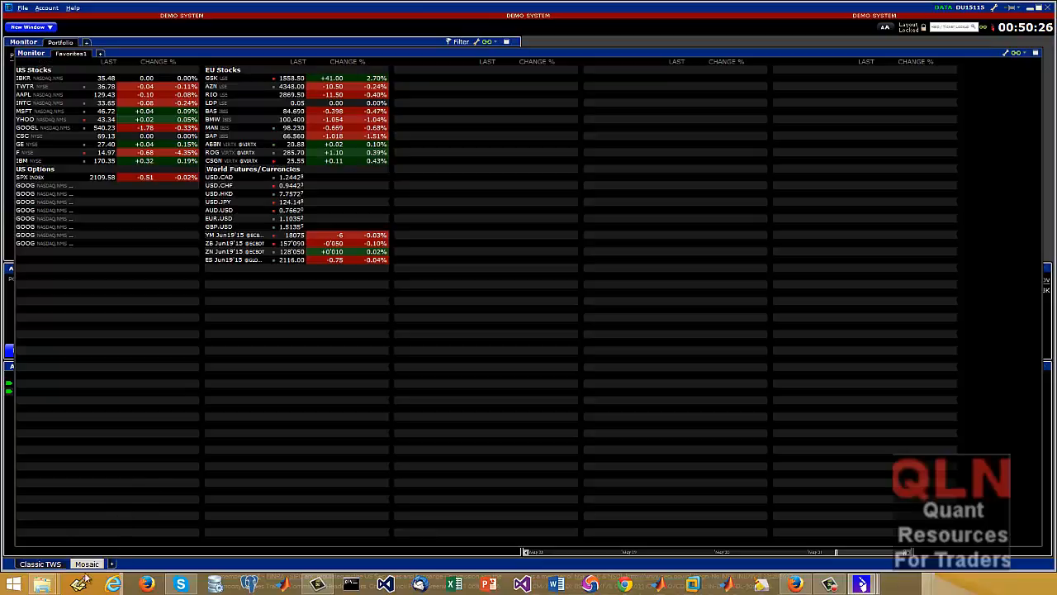
pyautogui.click(40, 564)
pyautogui.click(87, 563)
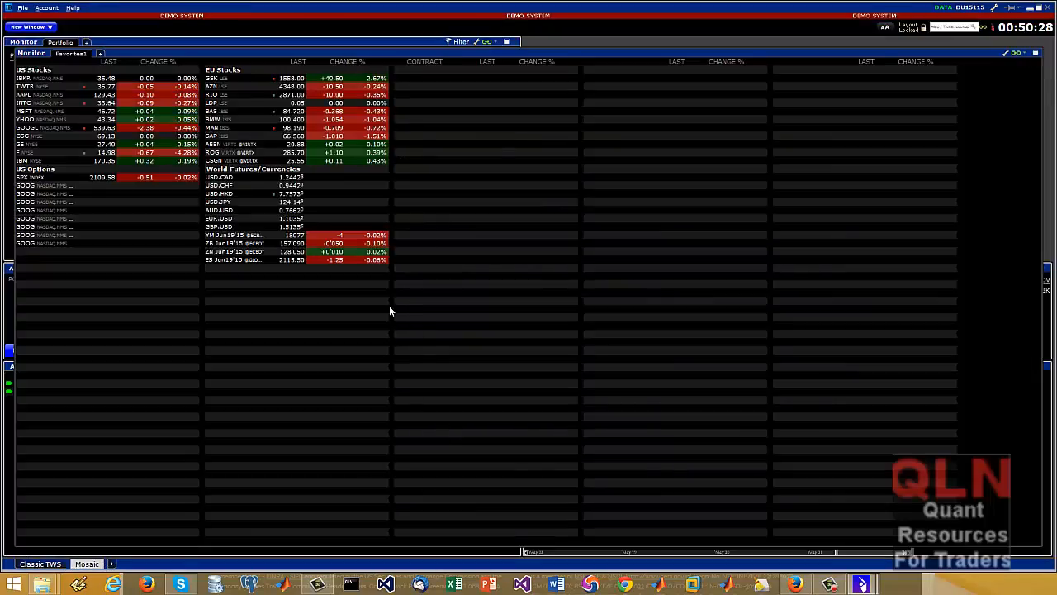
pyautogui.doubleClick(988, 54)
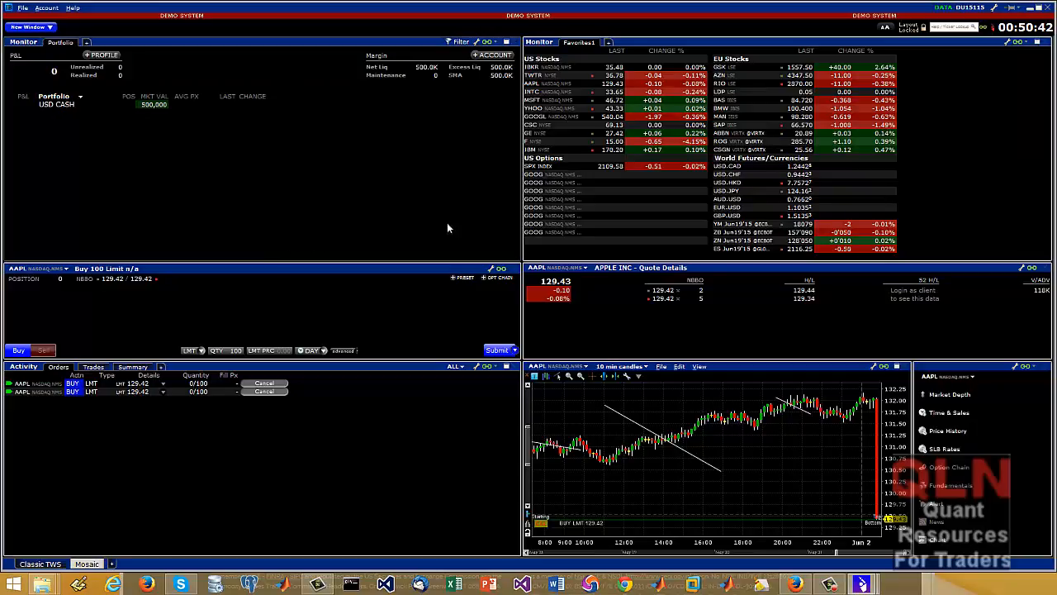
# Cancel the first AAPL buy limit order in the Mosaic orders list and check the orders in Classic TWS and Mosaic
pyautogui.click(262, 384)
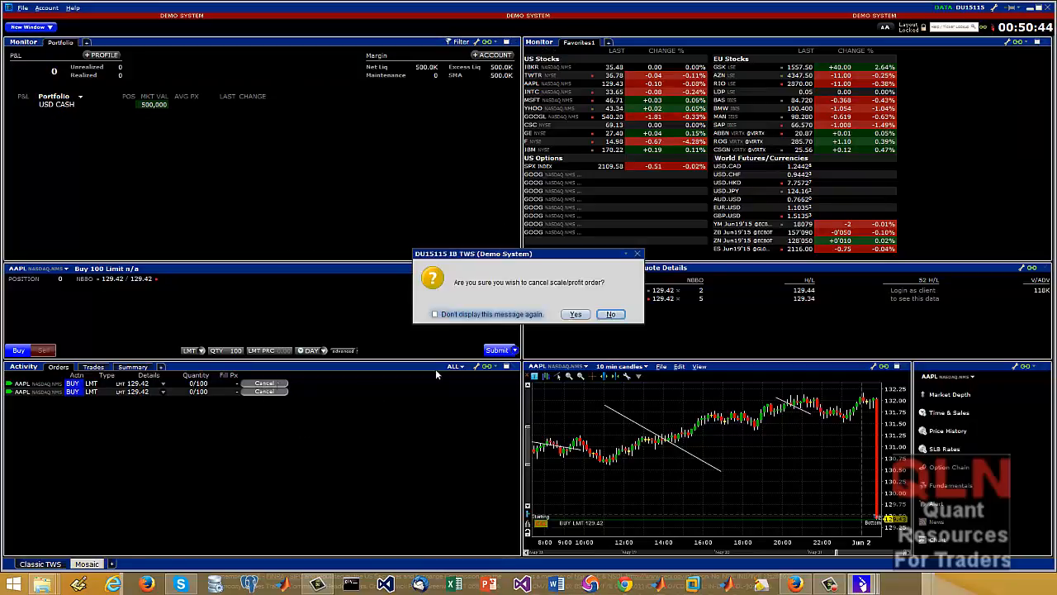
pyautogui.click(575, 314)
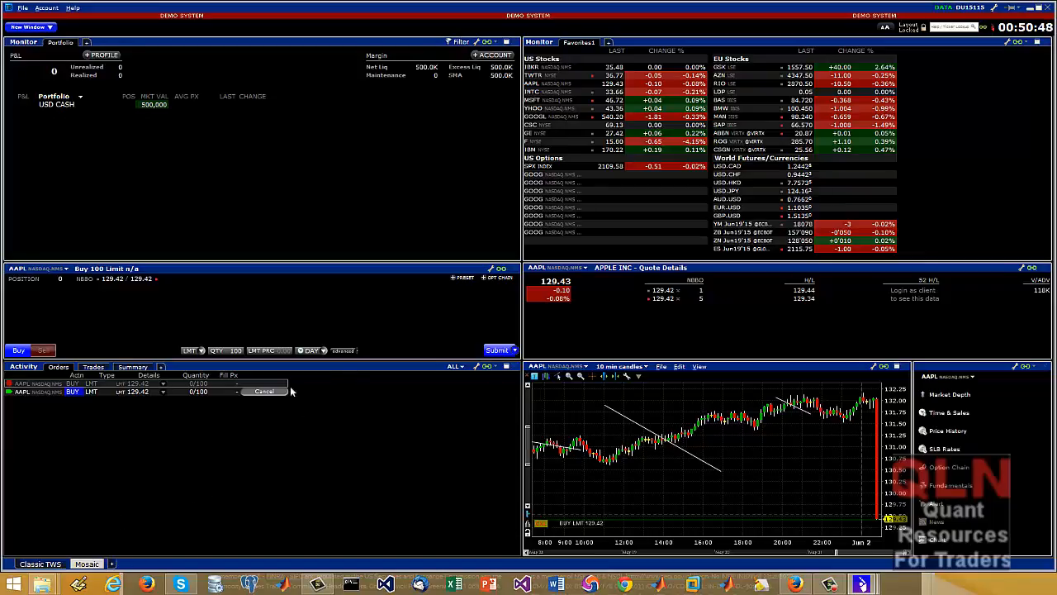
pyautogui.click(41, 567)
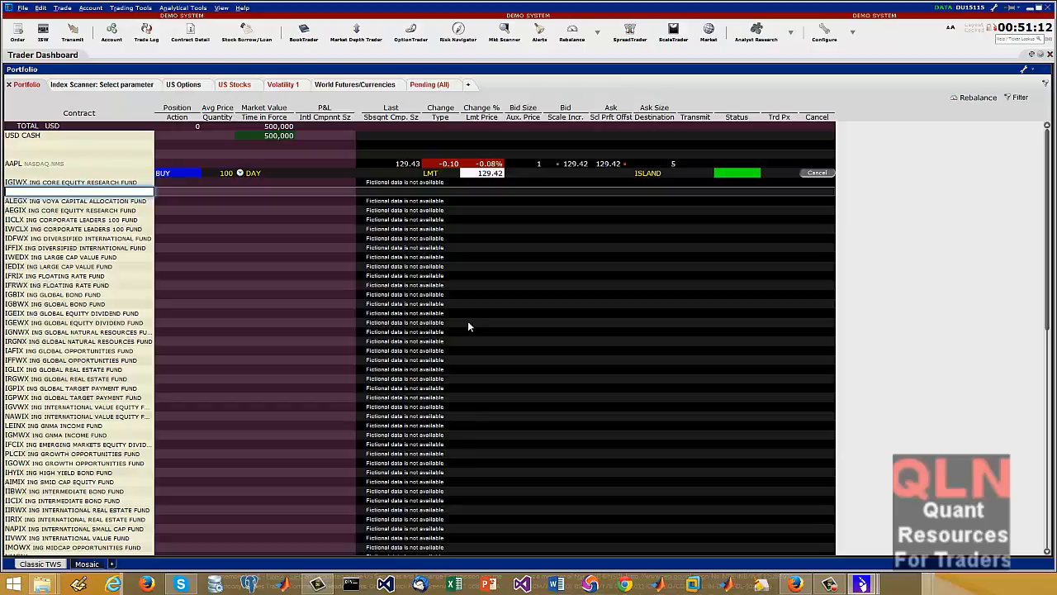
pyautogui.click(87, 564)
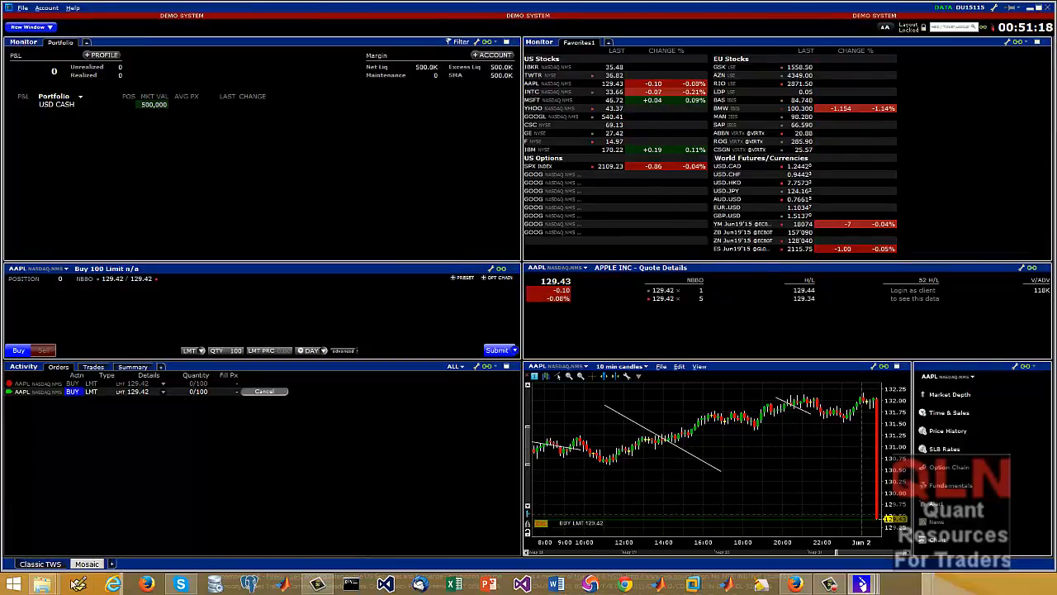
# Switch to the Classic TWS layout, view a blank new alert form, and close it without saving
pyautogui.click(41, 564)
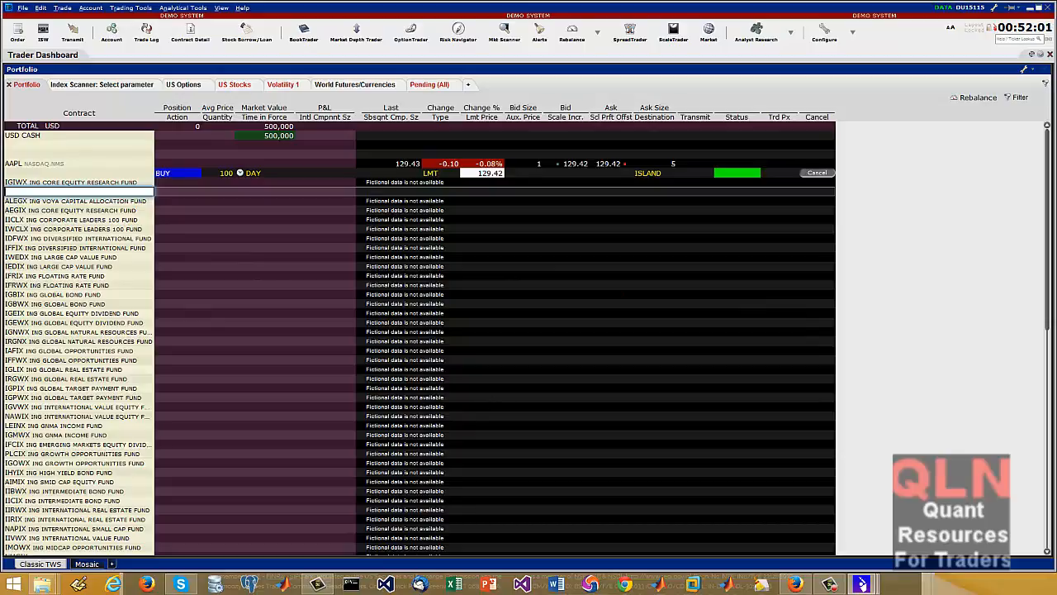
pyautogui.moveTo(0, 72); pyautogui.dragTo(443, 88)
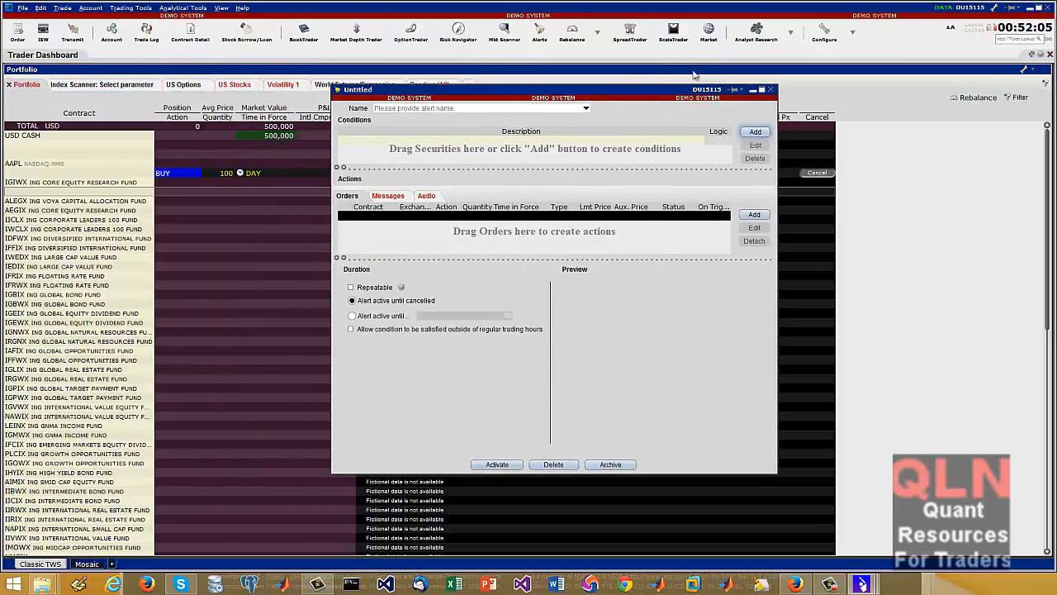
pyautogui.click(772, 89)
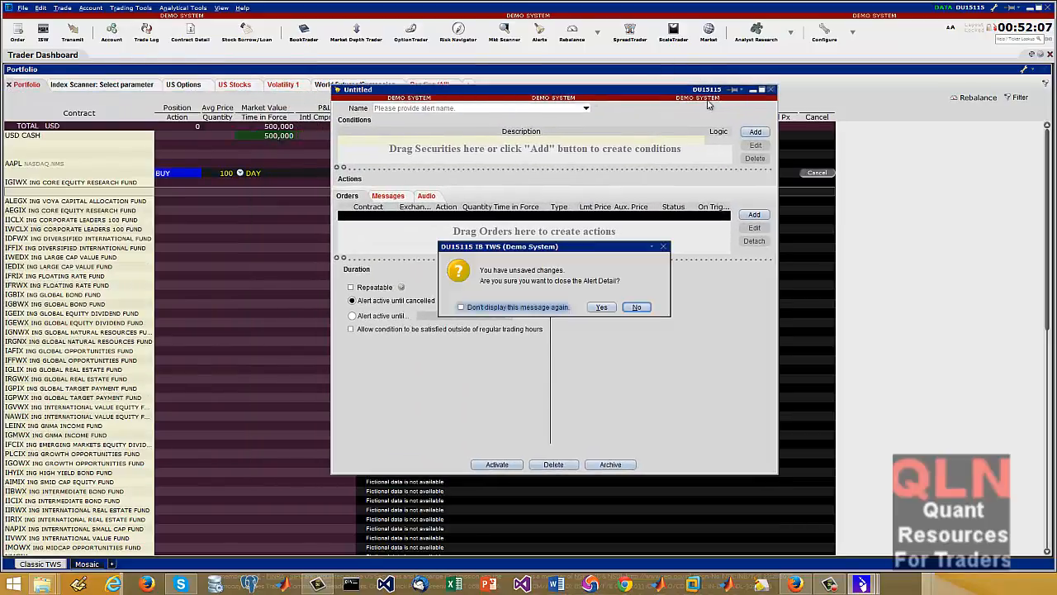
pyautogui.click(602, 307)
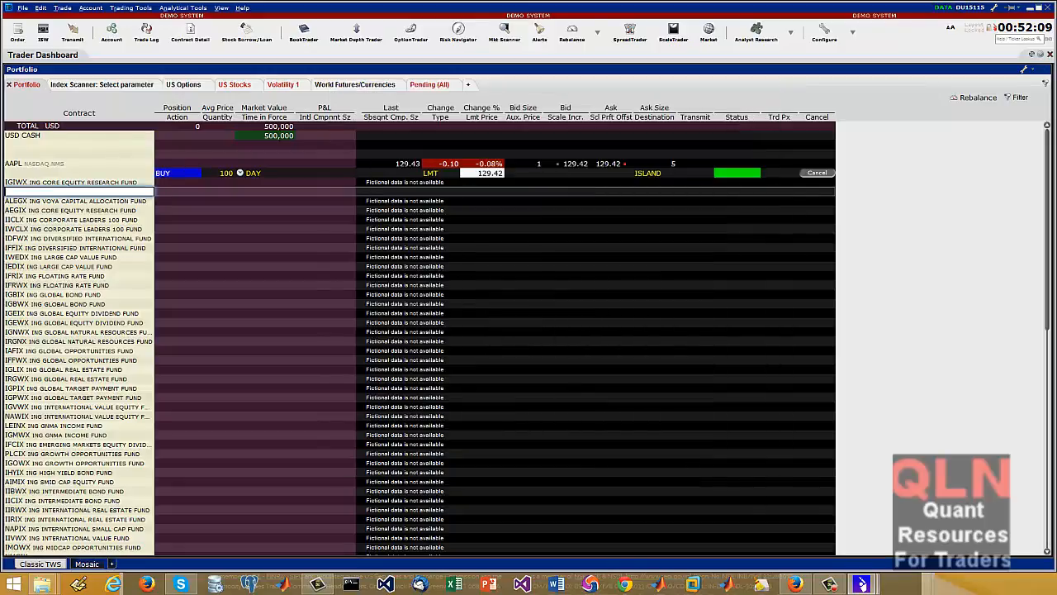